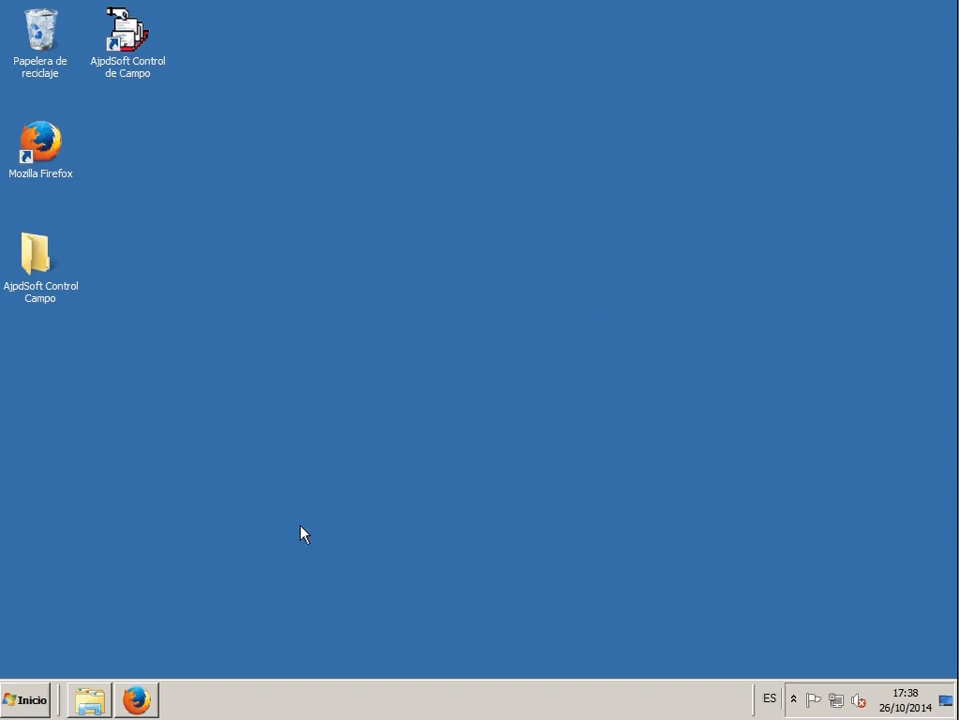
- Check the server's basic system information and its computer name and domain membership settings, leaving everything unchanged and closing the windows
key("super+Pause")
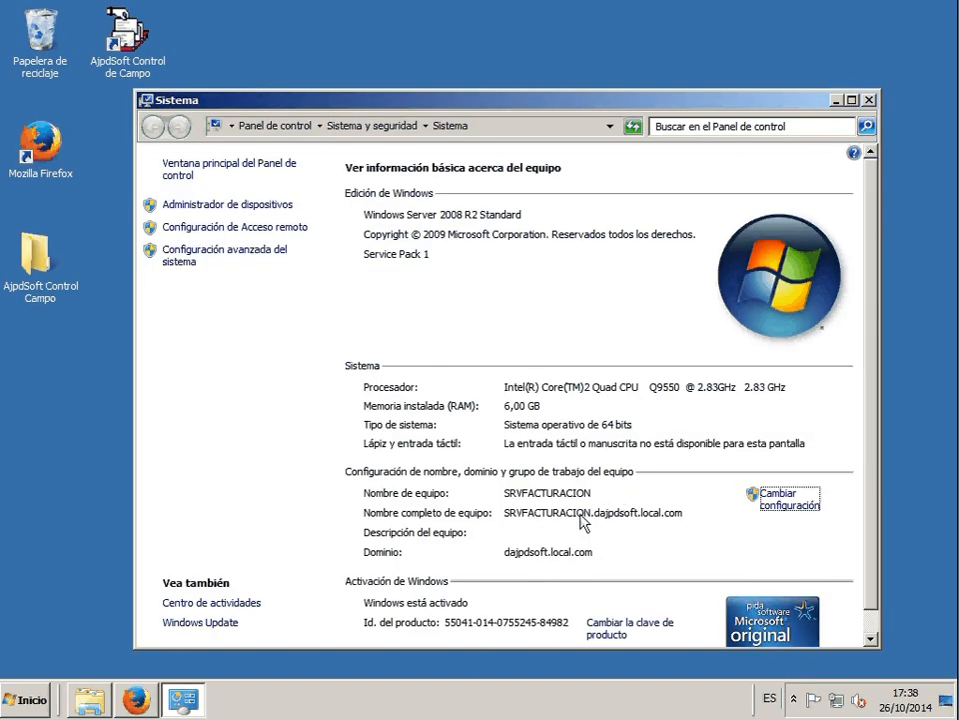
left_click(785, 499)
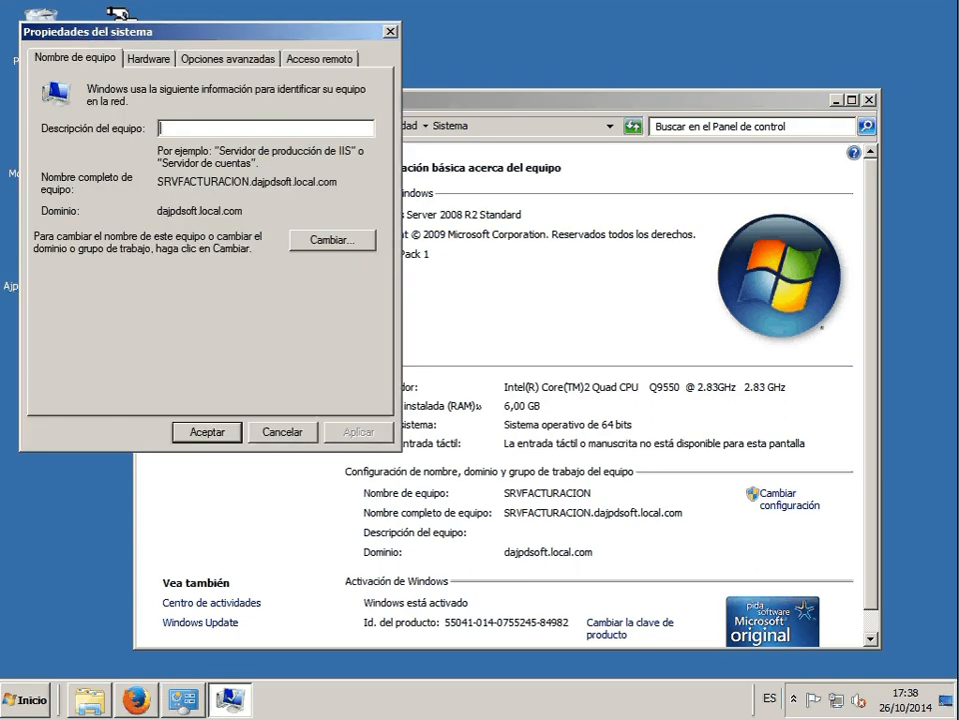
left_click(320, 240)
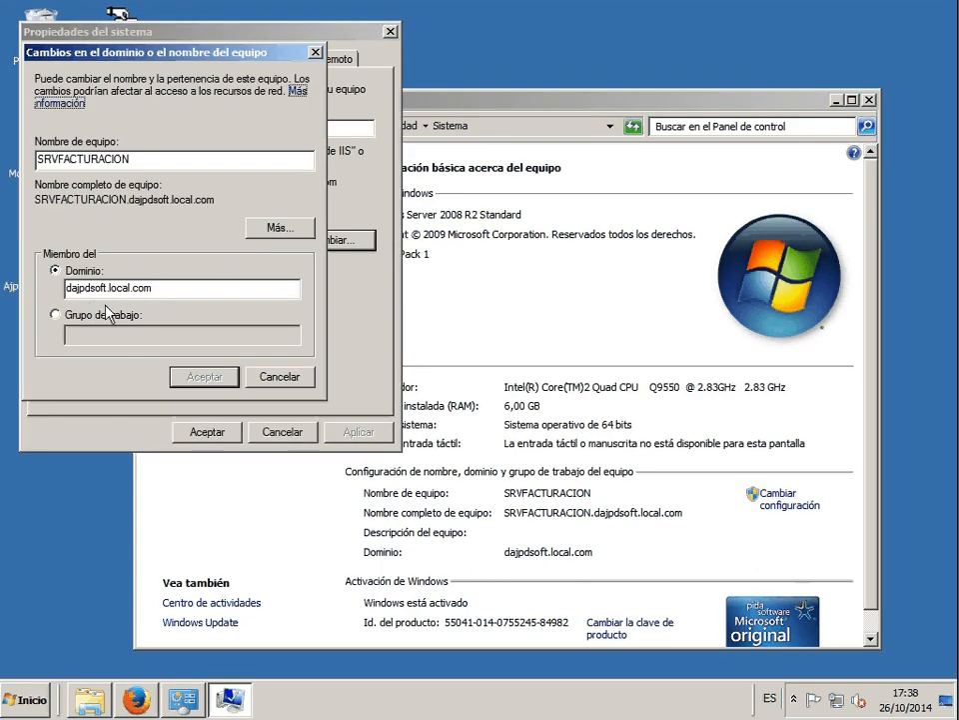
left_click_drag(150, 288, 66, 306)
left_click(303, 381)
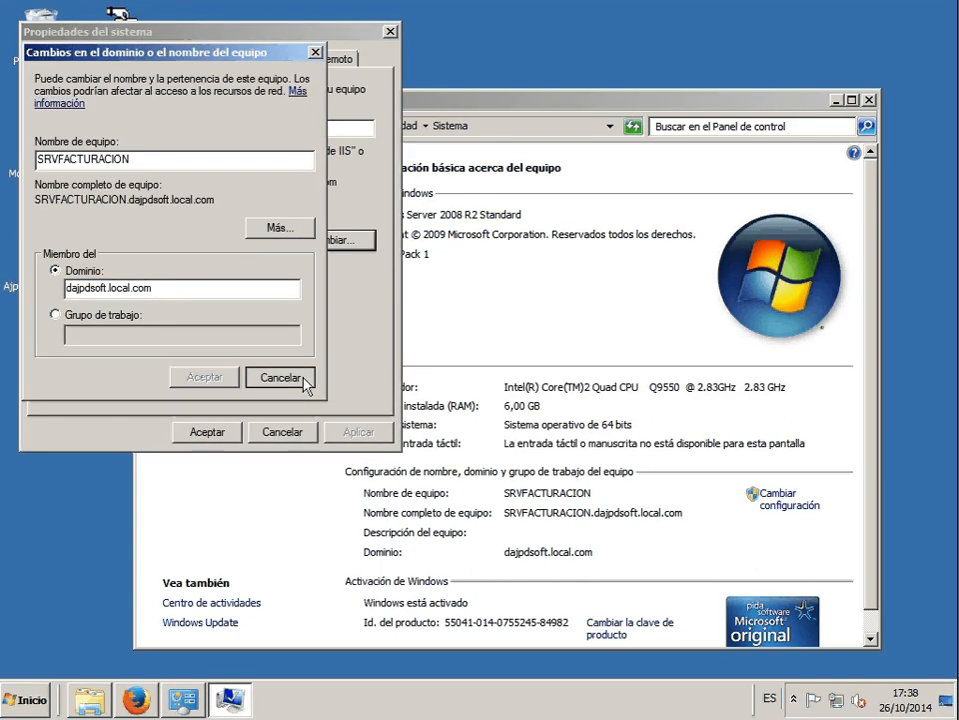
left_click(302, 434)
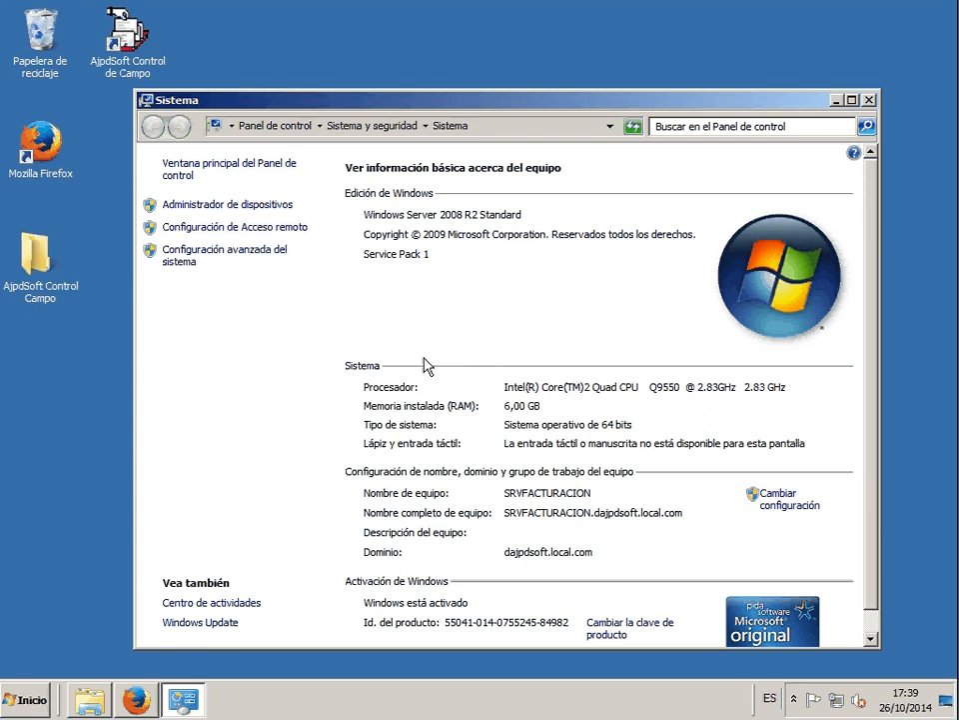
left_click(868, 99)
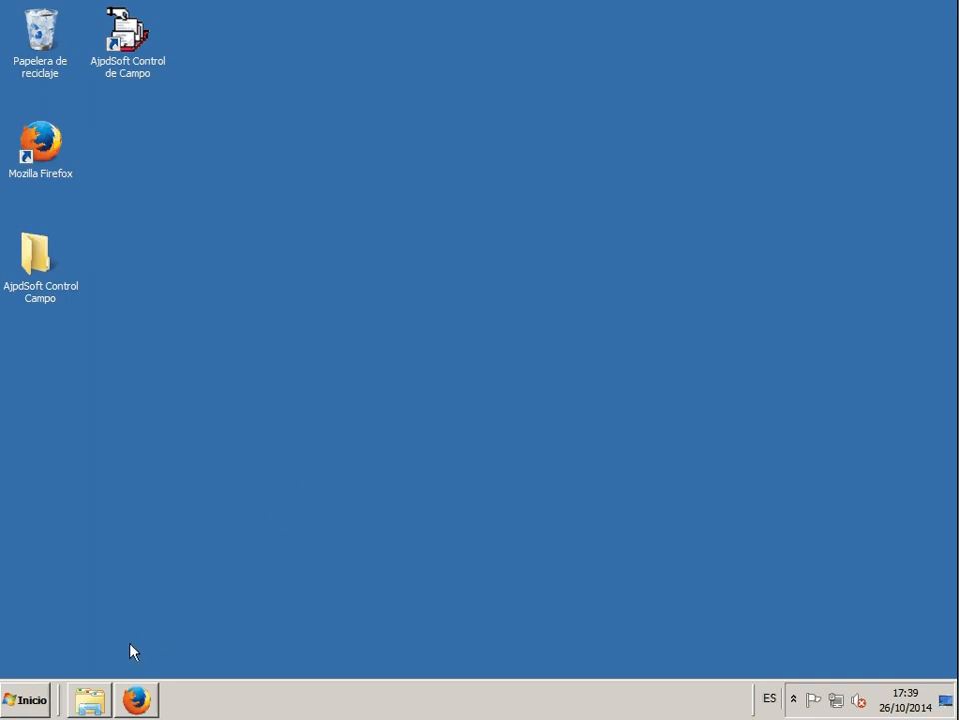
- Switch to Firefox, show the downloaded SysinternalsSuite archive in its Descargas folder, and extract its contents there
left_click(141, 705)
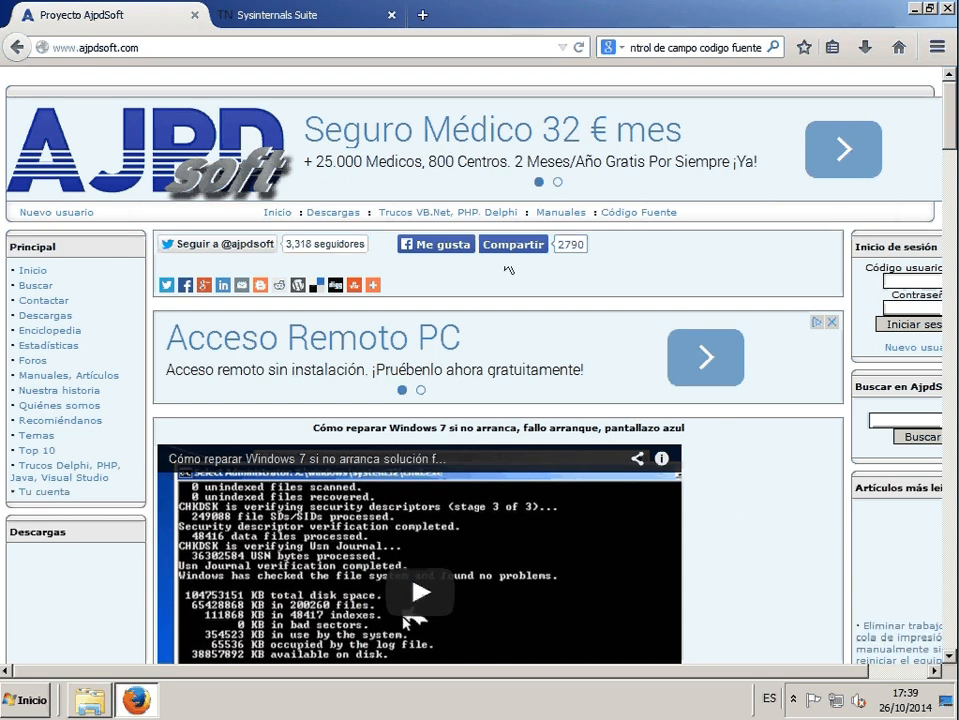
left_click(283, 12)
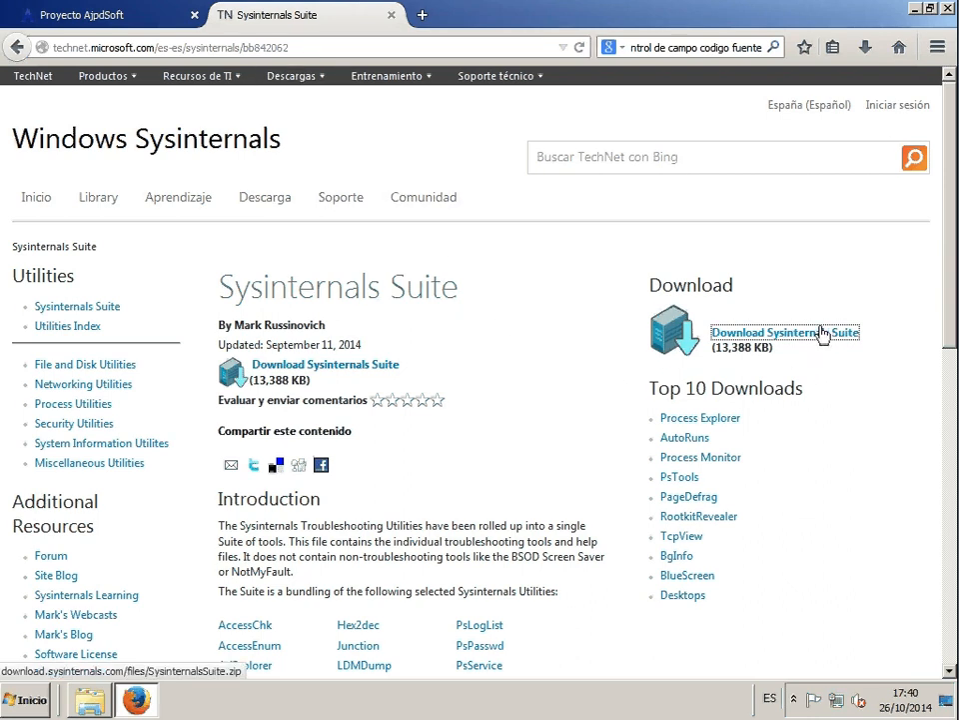
left_click(865, 47)
left_click(852, 110)
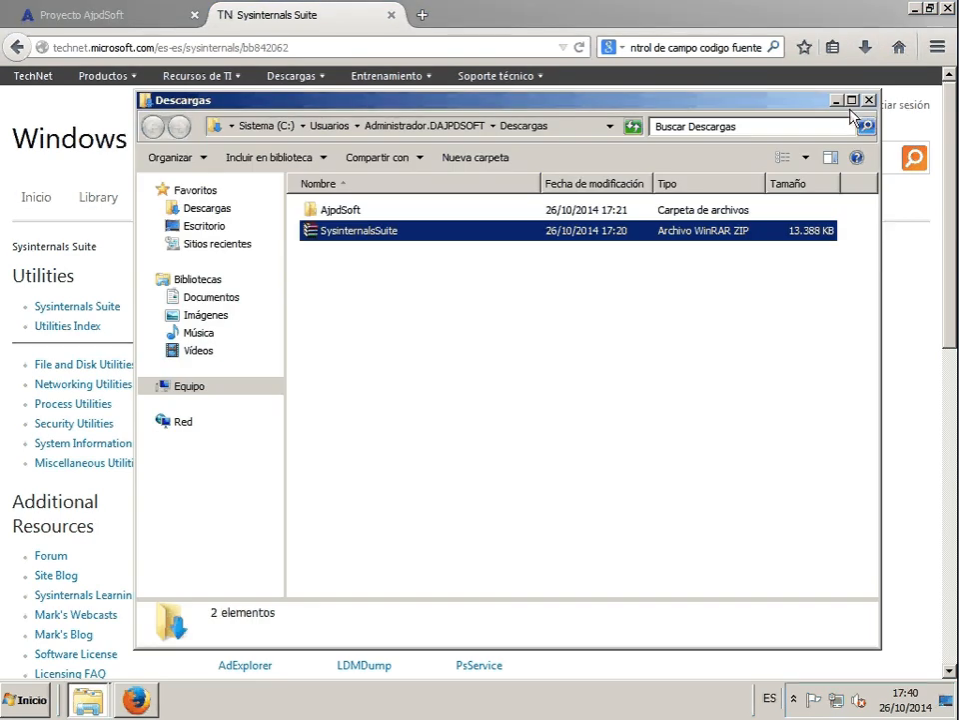
right_click(385, 239)
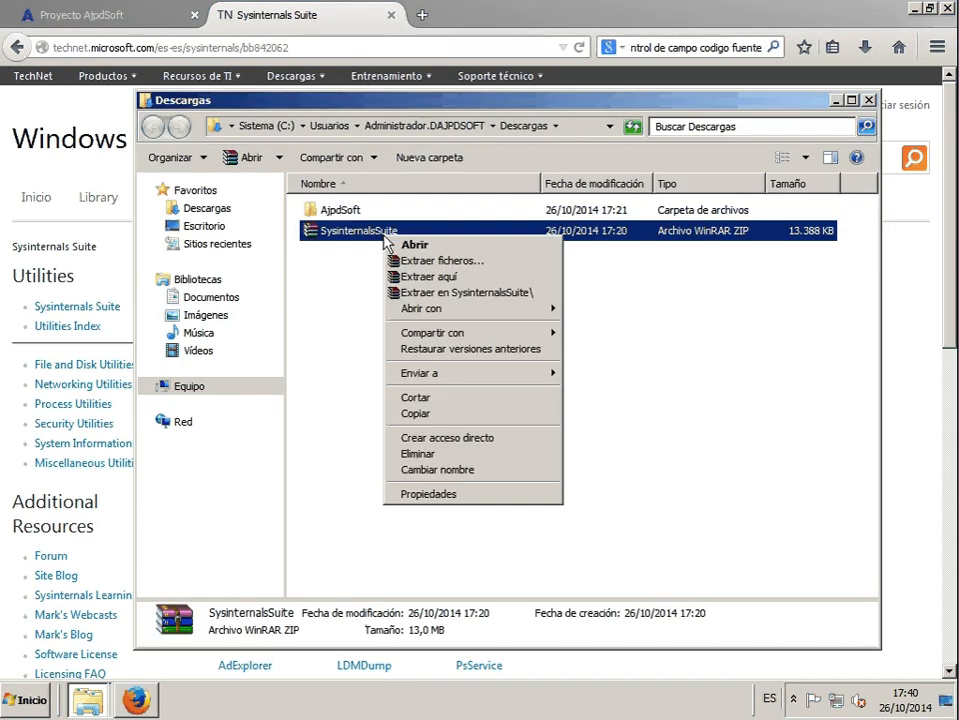
left_click(412, 277)
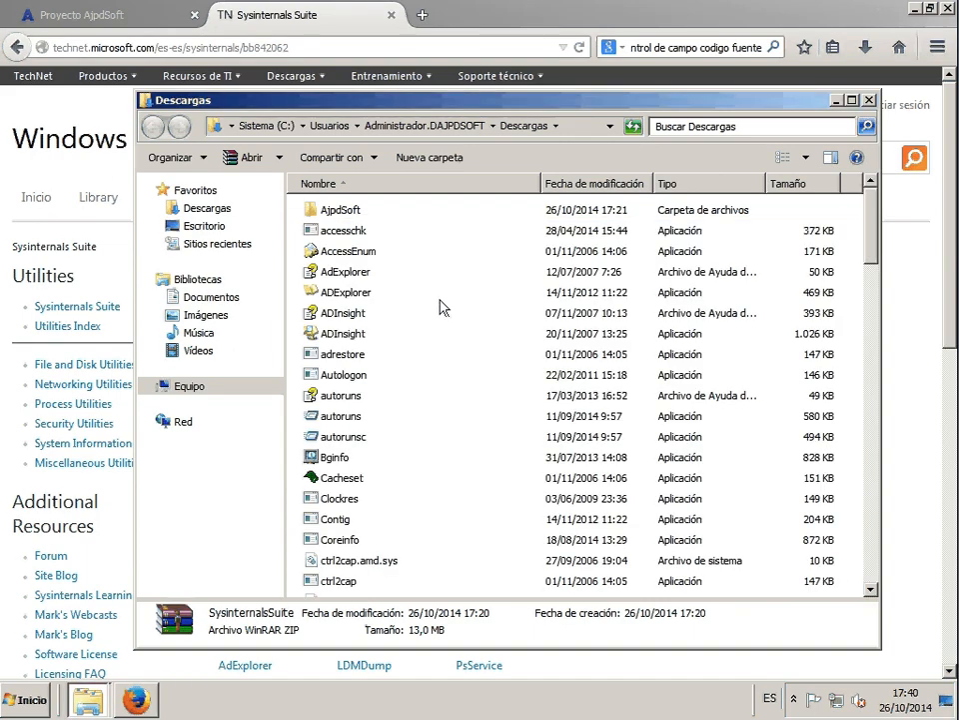
- Locate the PsGetsid application among the extracted Sysinternals files and view its file description
scroll(358, 305, "down", 2)
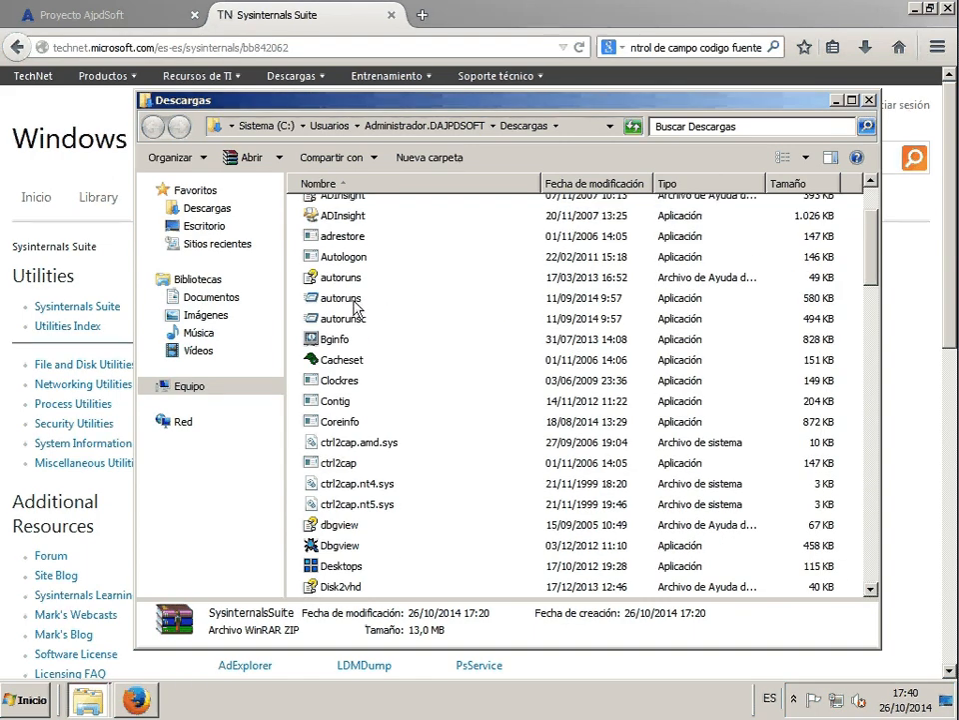
scroll(356, 305, "down", 2)
scroll(405, 328, "down", 3)
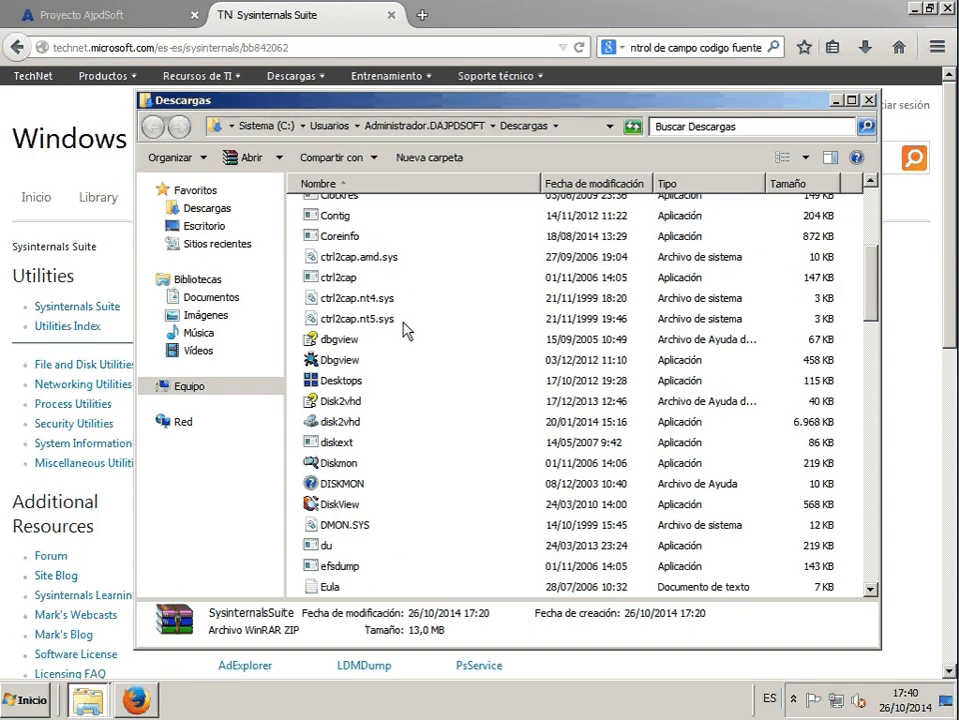
left_click(394, 327)
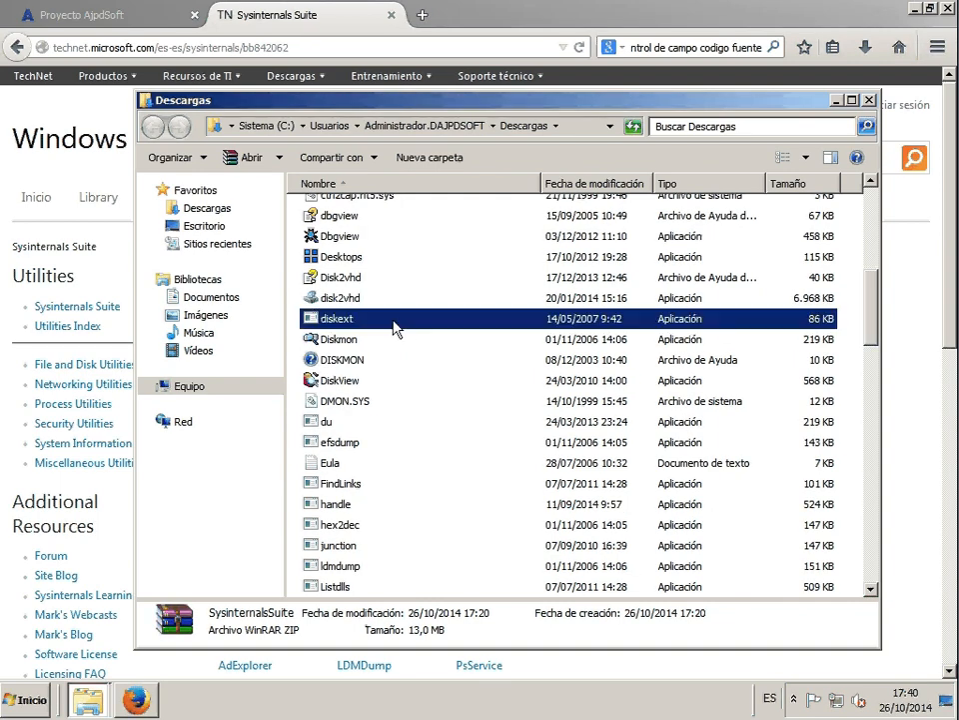
key("p")
key("s")
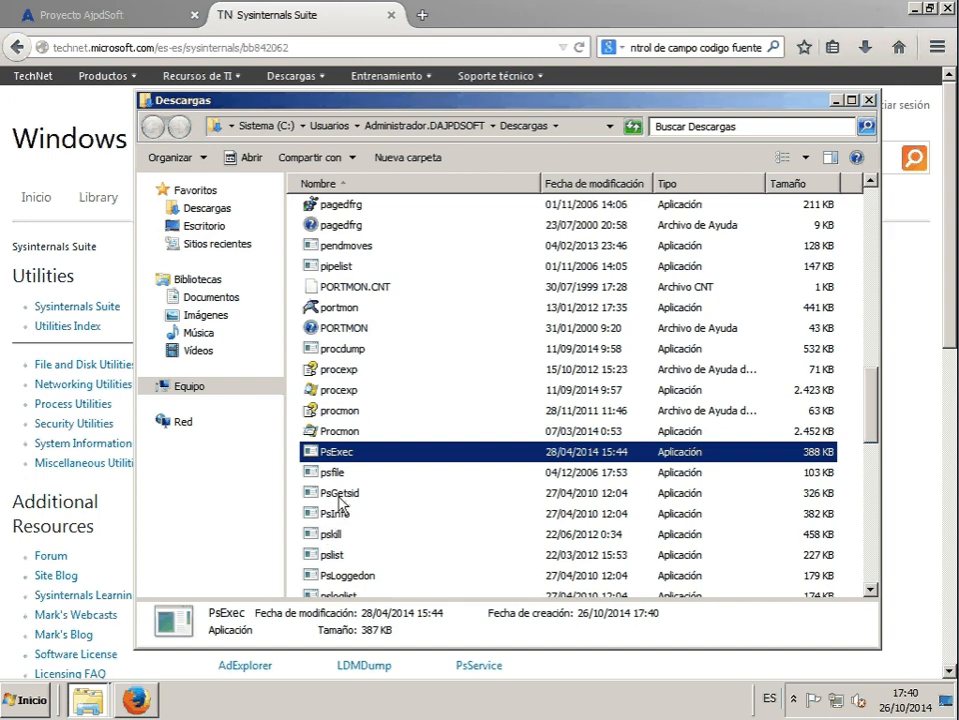
left_click(356, 496)
mouse_move(353, 505)
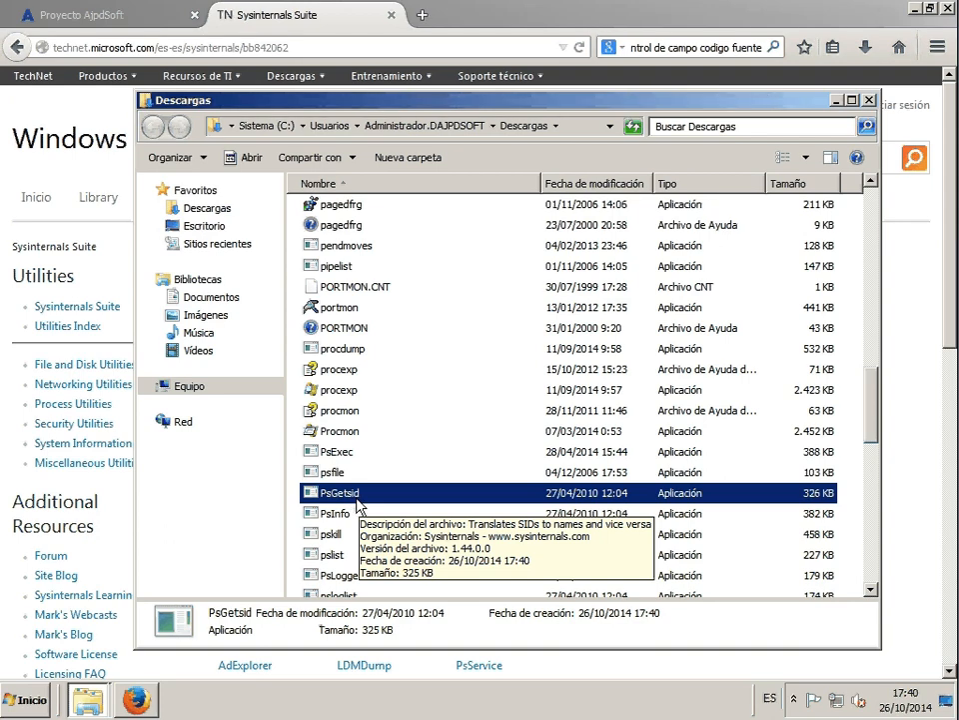
- Start a command prompt with cmd and change to the Downloads directory
left_click(48, 703)
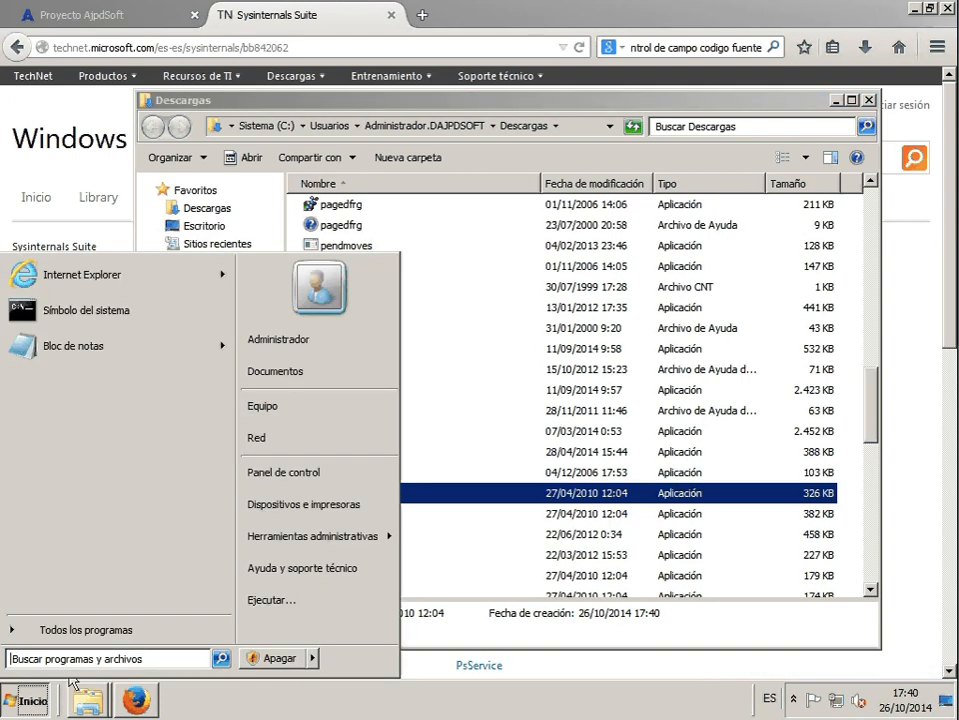
left_click(278, 614)
type("cmd")
key("Return")
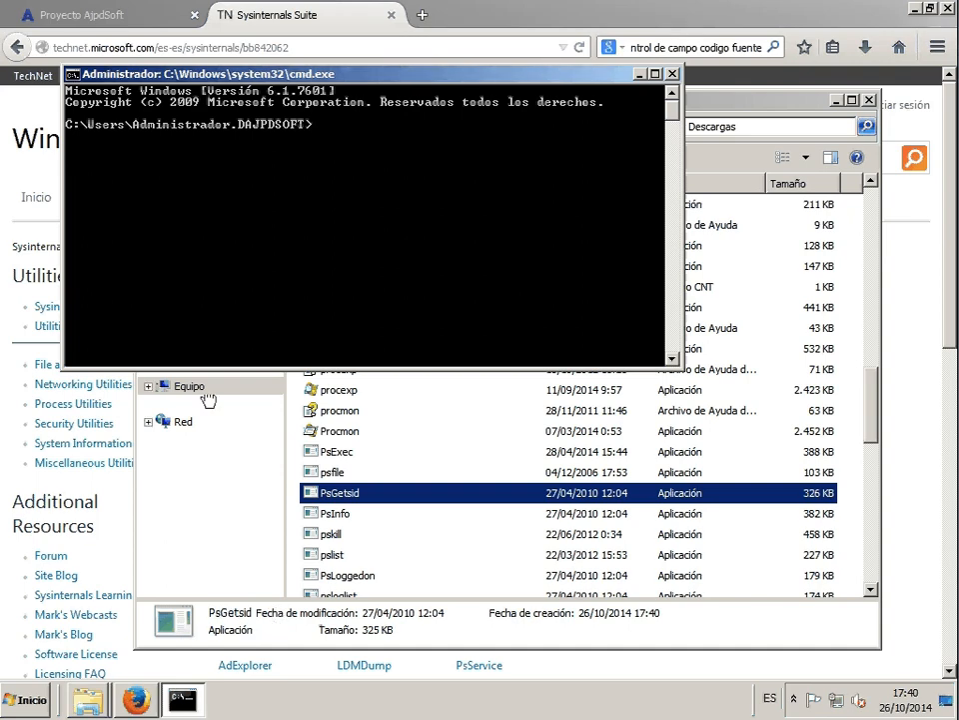
left_click_drag(264, 78, 348, 238)
type("cd ")
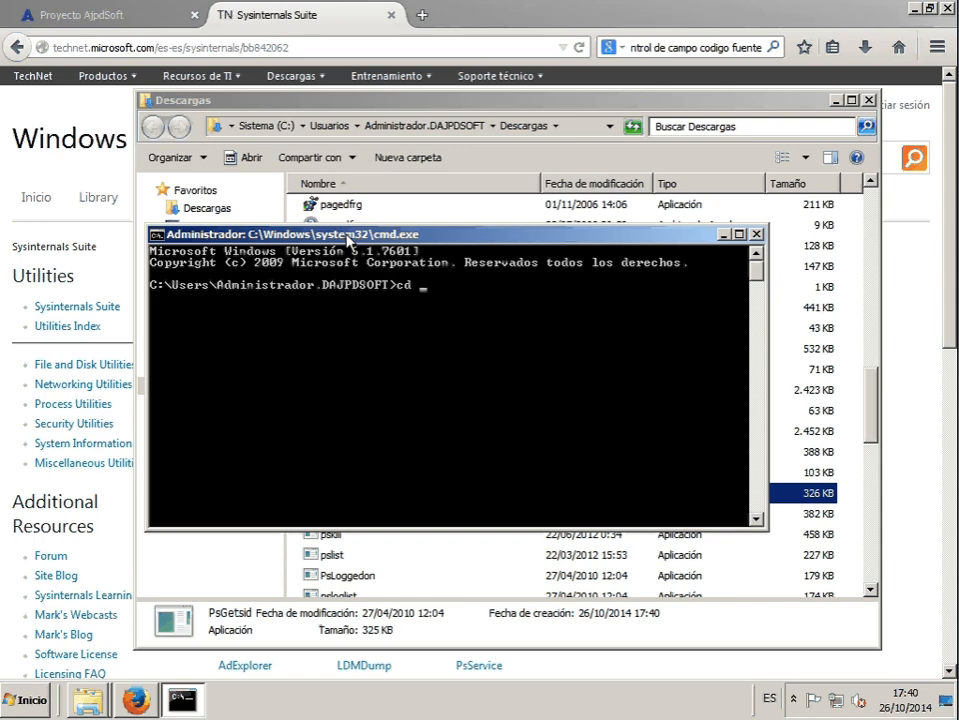
type("Downloads")
key("Return")
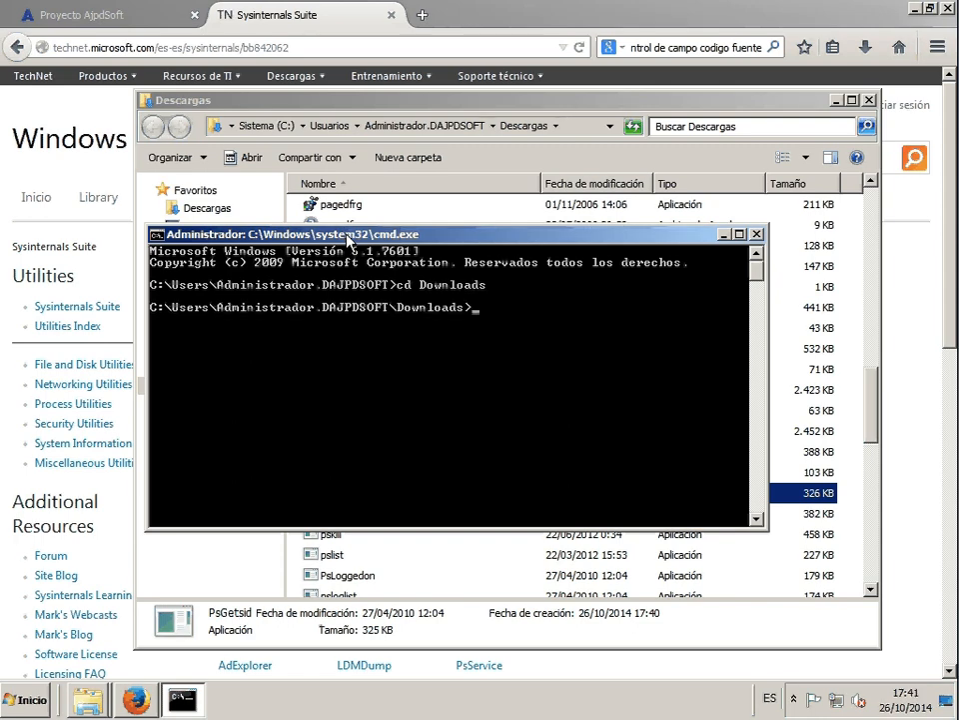
- Run PsGetsid.exe without parameters and agree to the Sysinternals license terms
type("psg")
key("Tab")
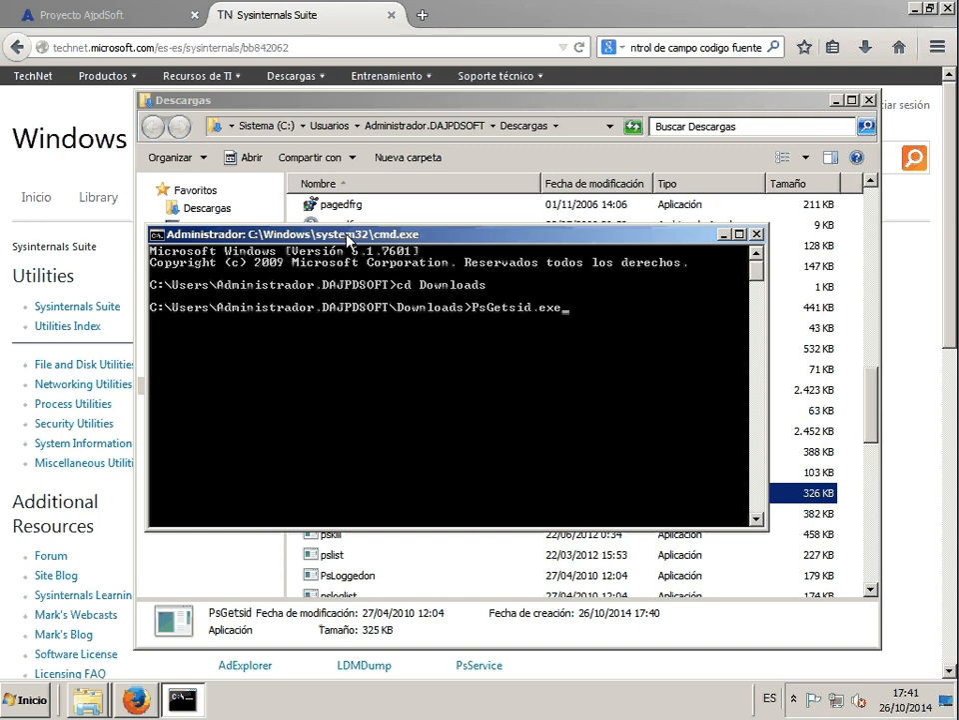
key("Return")
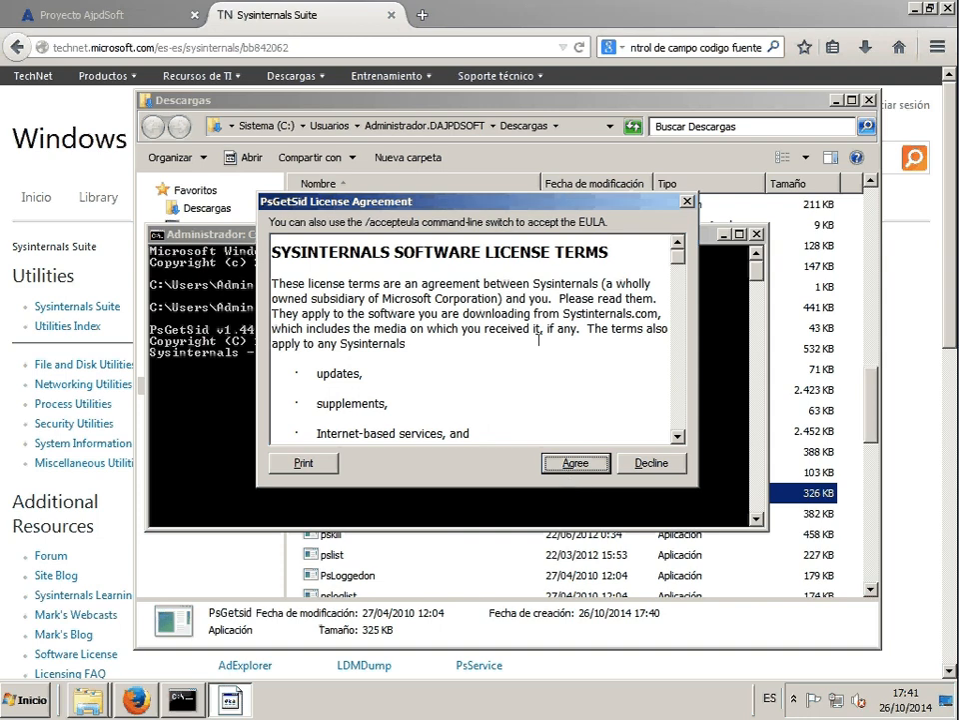
left_click(571, 468)
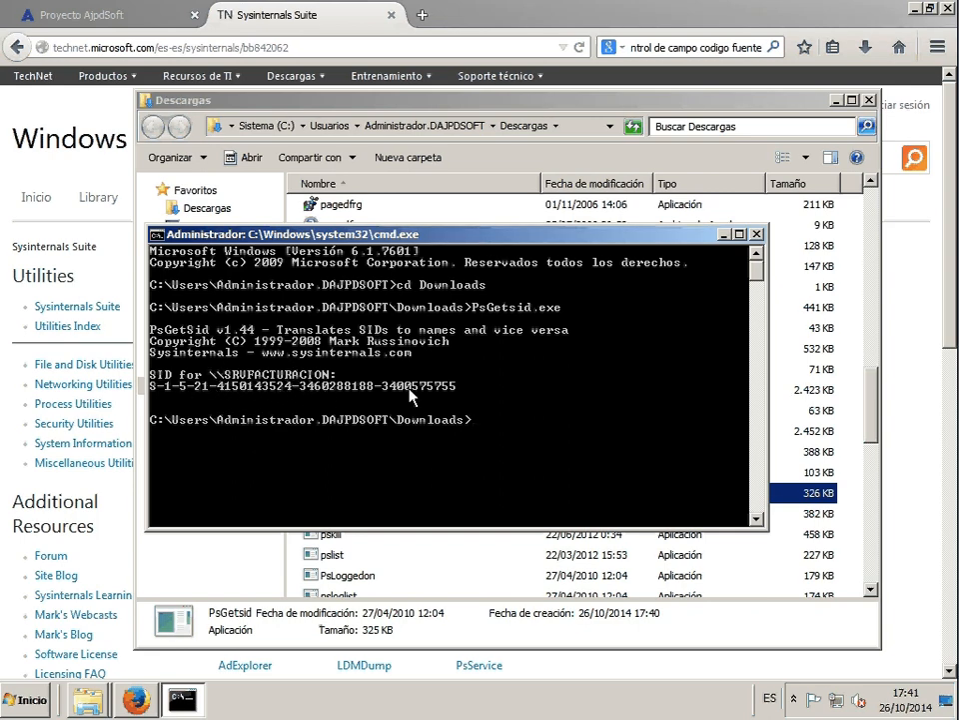
- Copy the server's full SID line from the PsGetSid output in the command prompt
left_click(155, 235)
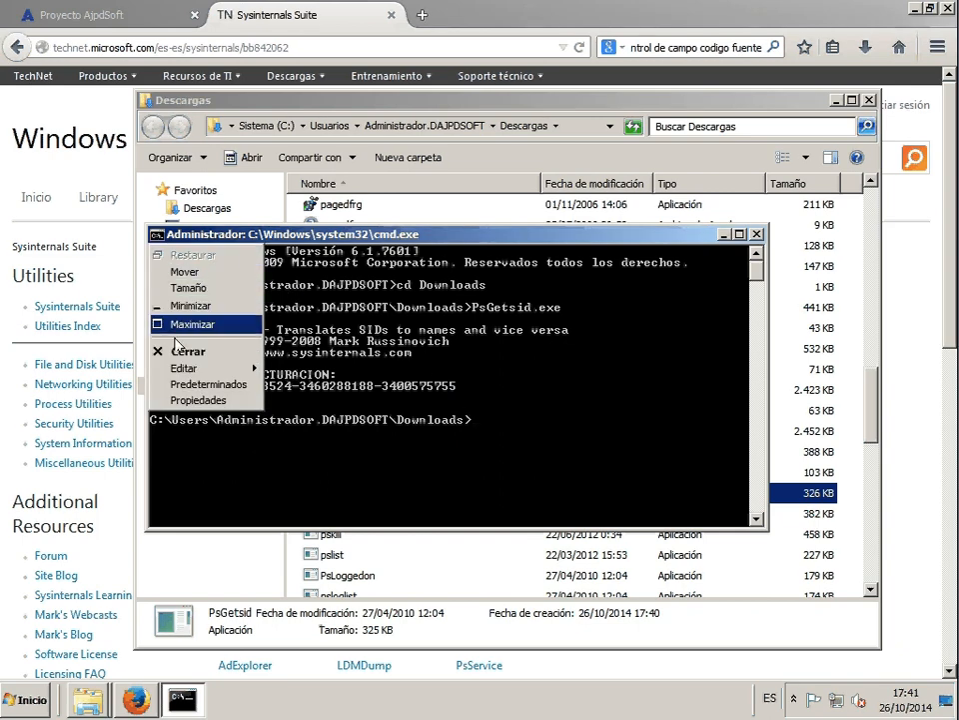
mouse_move(190, 369)
left_click(316, 375)
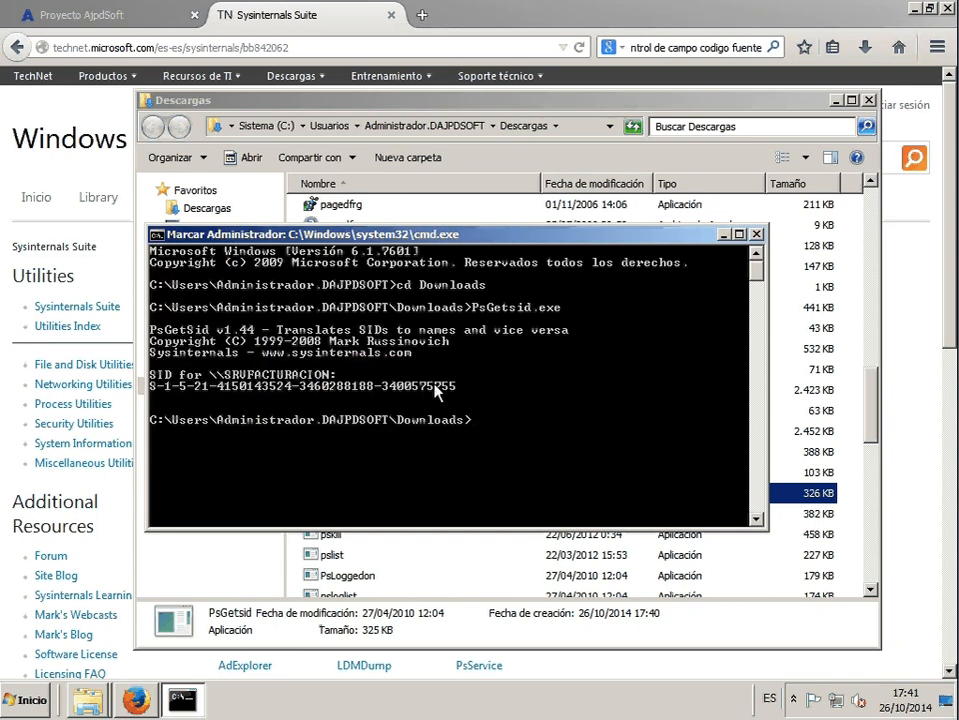
left_click_drag(464, 390, 169, 394)
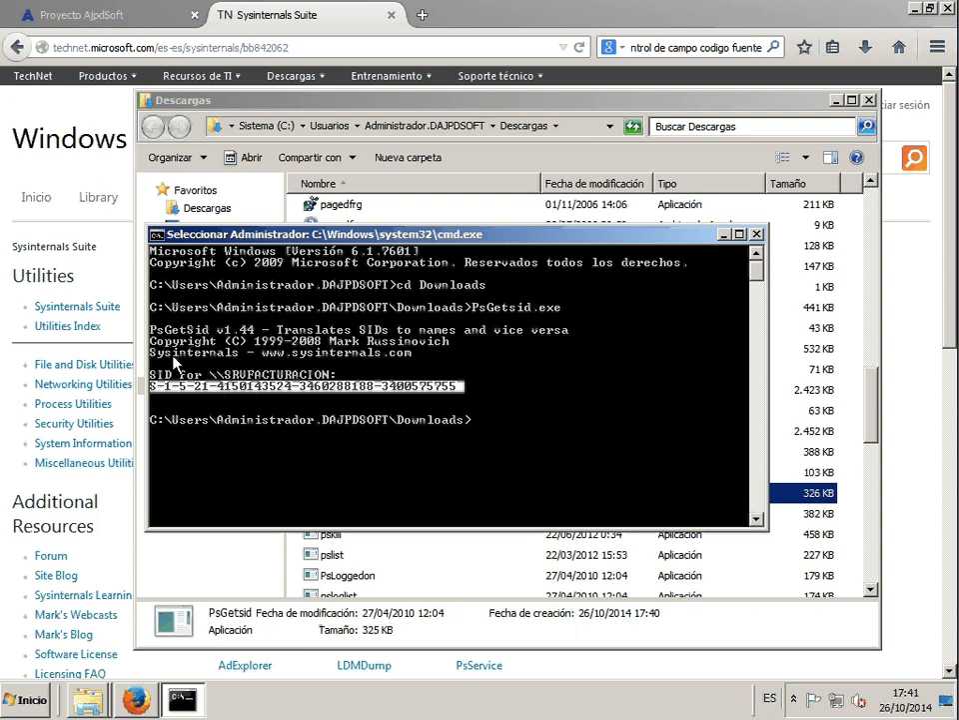
key("Return")
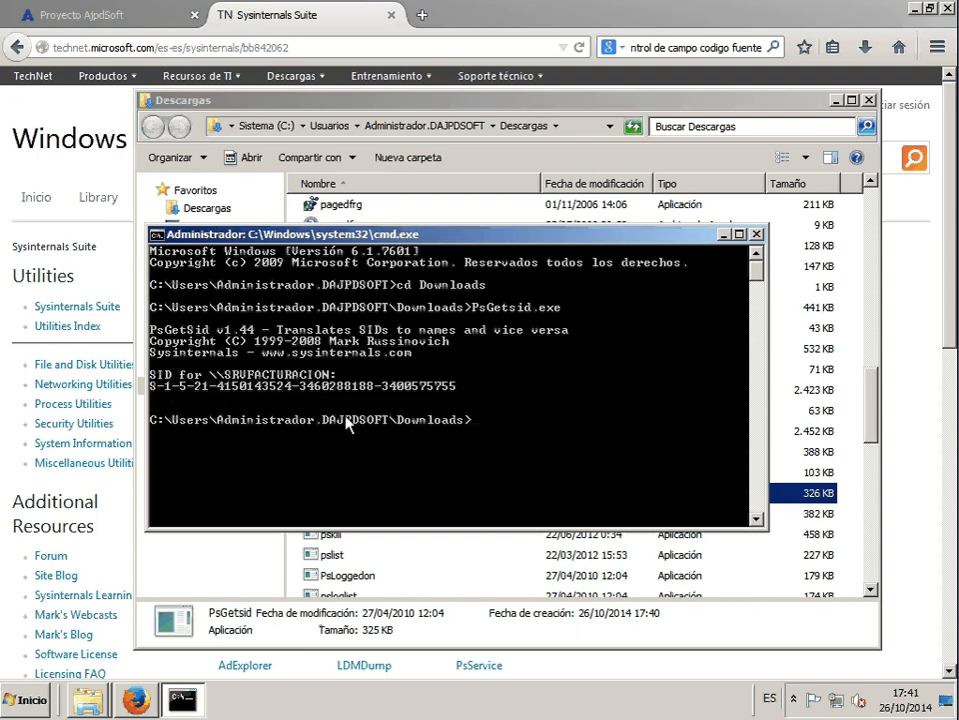
- Show the desktop and create a new text document there named sid
key("super+d")
right_click(250, 228)
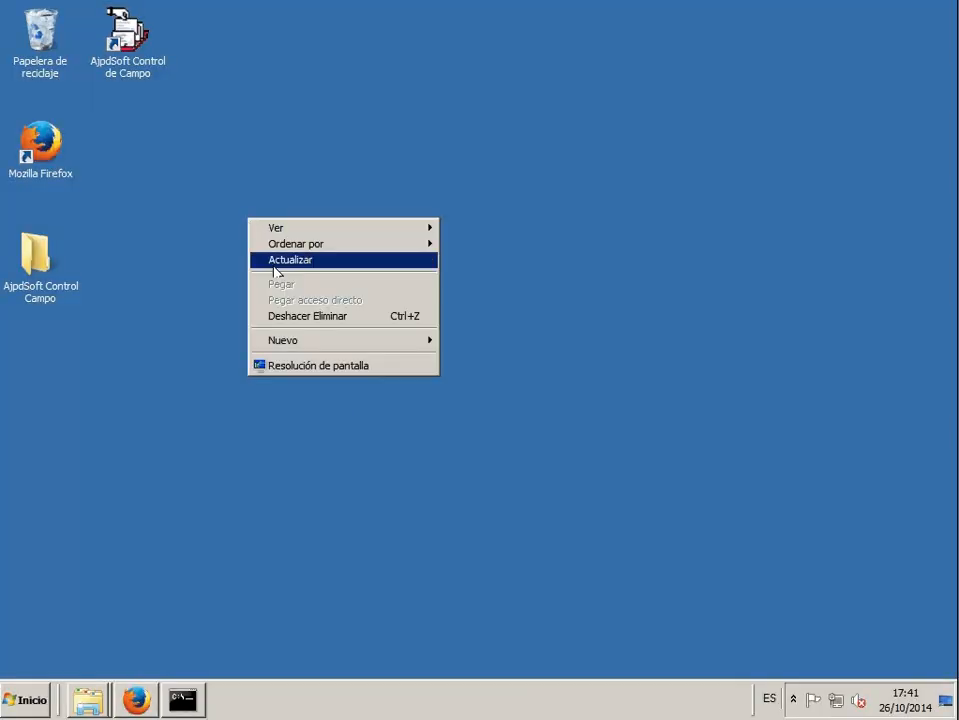
mouse_move(396, 345)
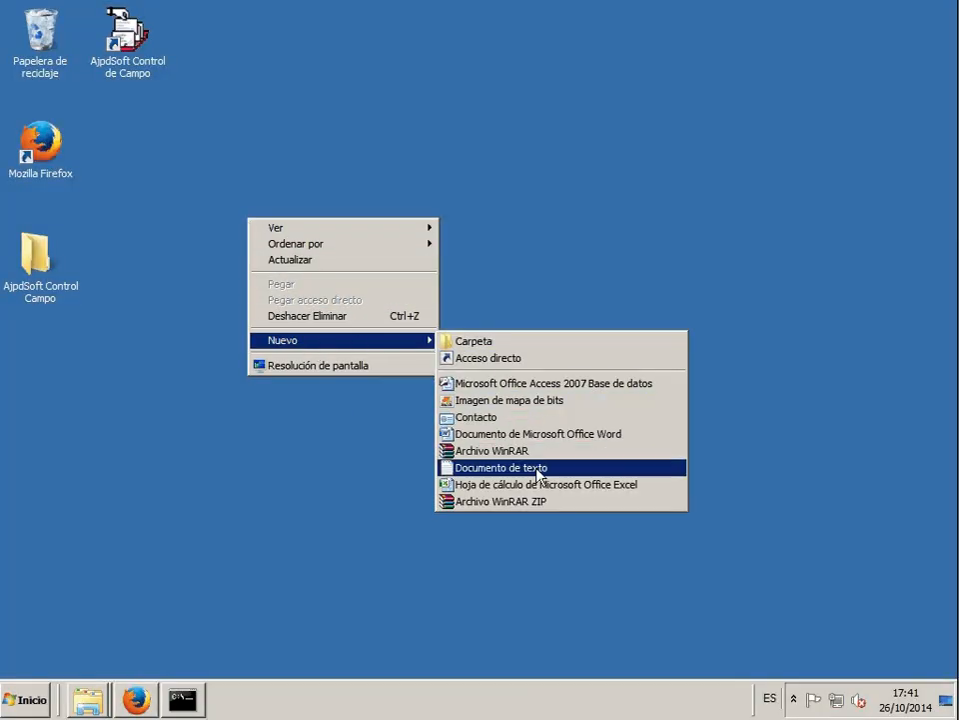
left_click(505, 467)
type("sid")
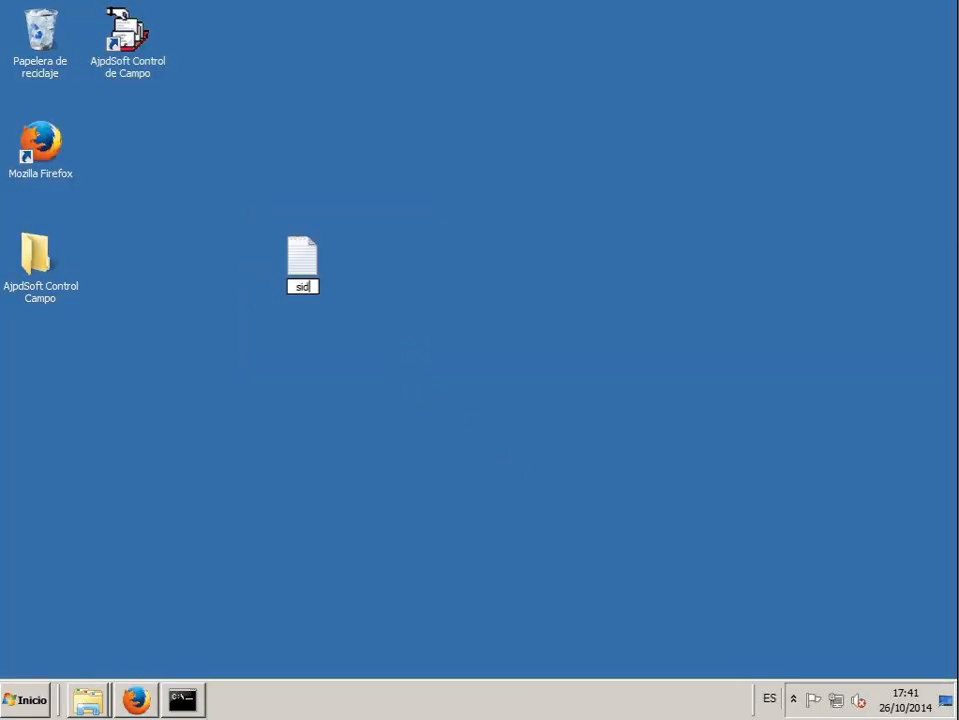
key("Return")
- Paste the copied SID into the sid text file, then save and close it
key("Return")
key("ctrl+v")
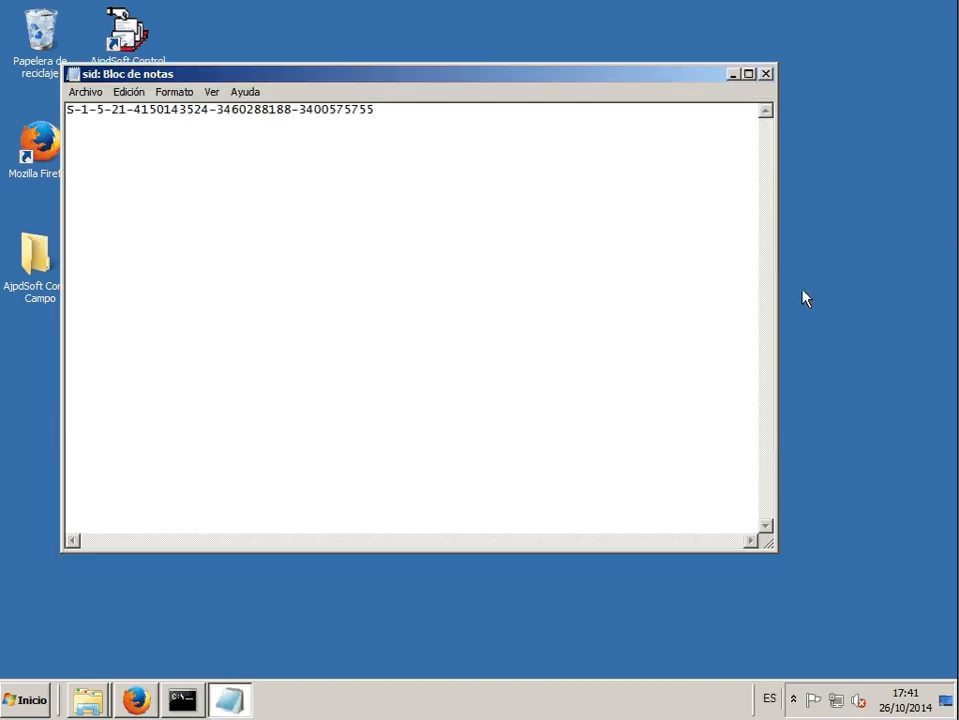
left_click(766, 74)
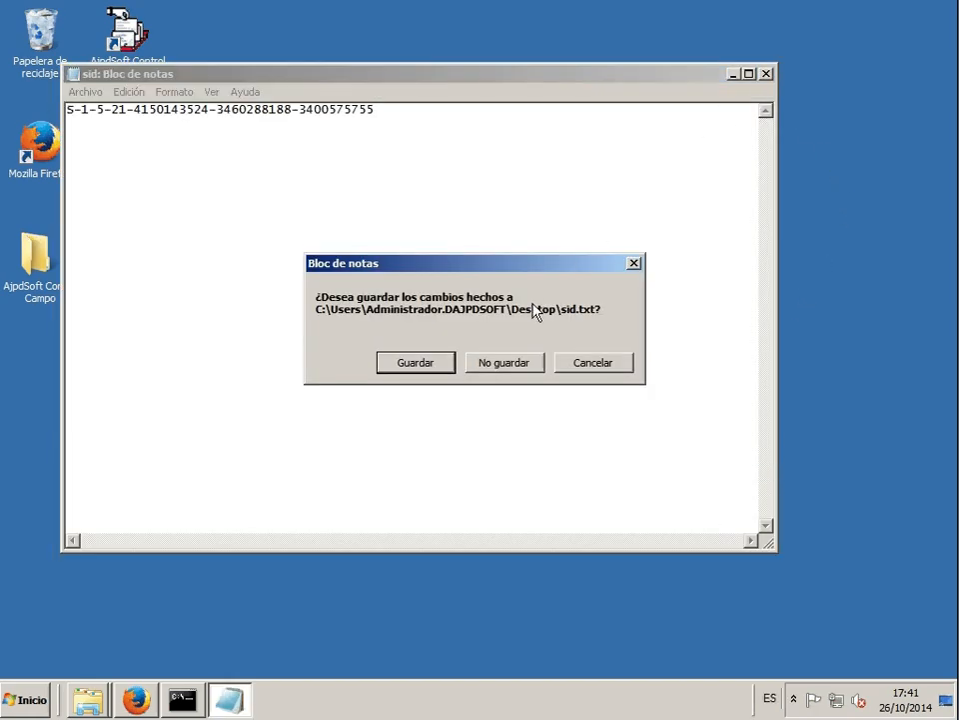
left_click(440, 364)
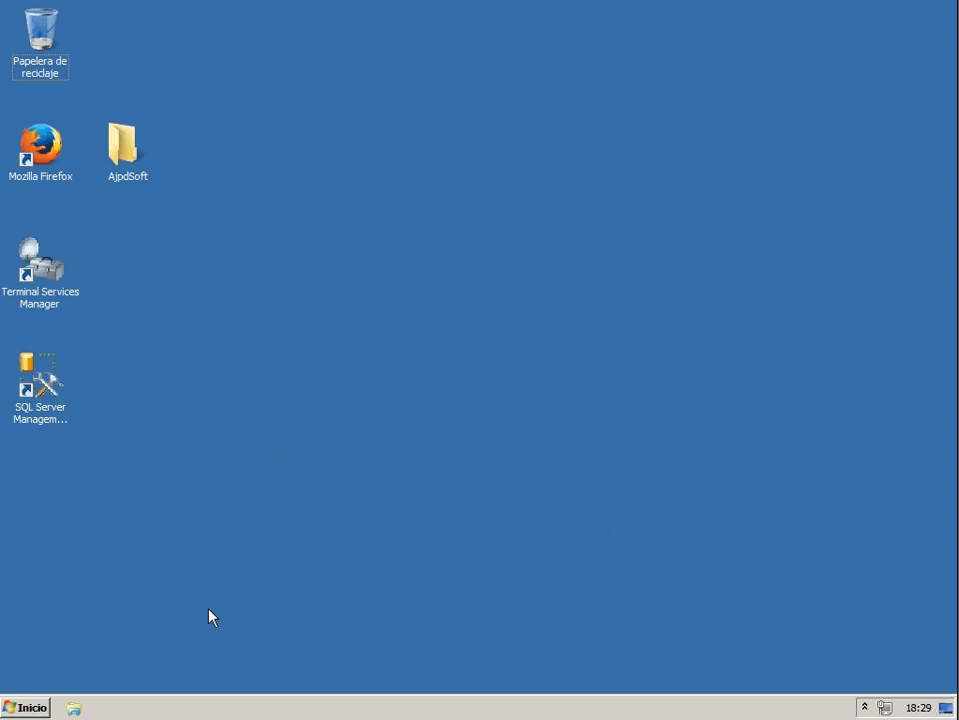
- Open the server management console (Administrador del servidor) for this computer
left_click(40, 708)
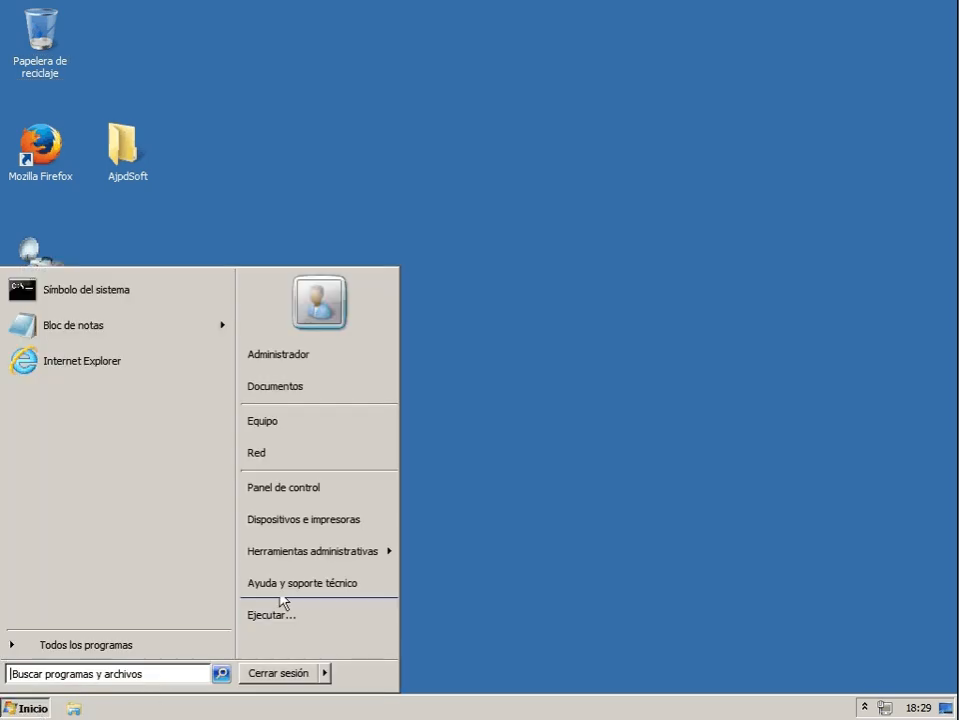
right_click(340, 432)
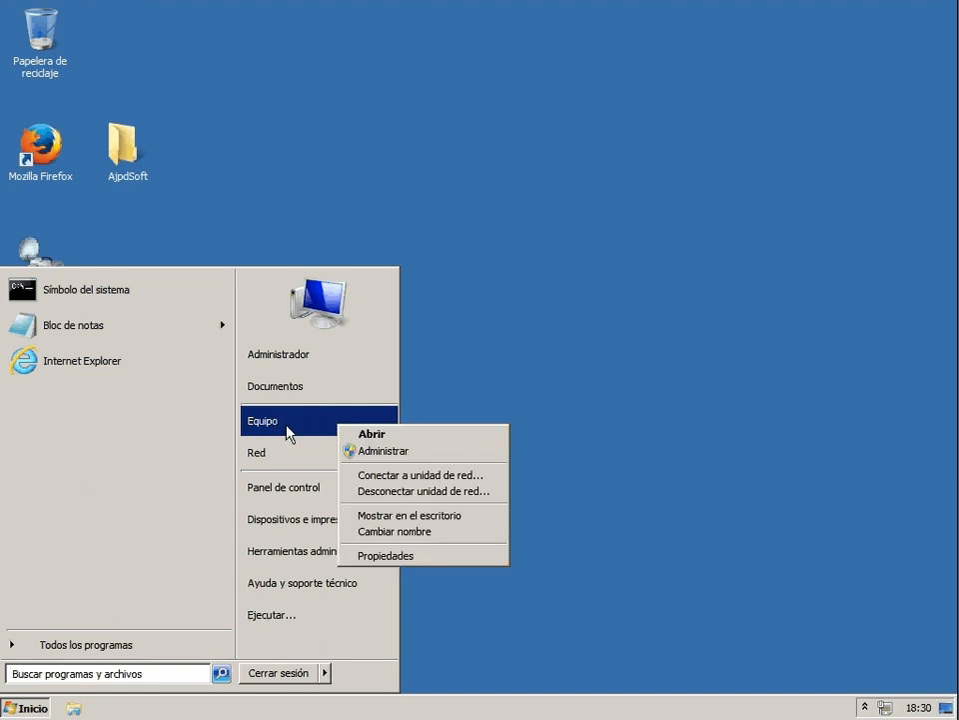
left_click(378, 456)
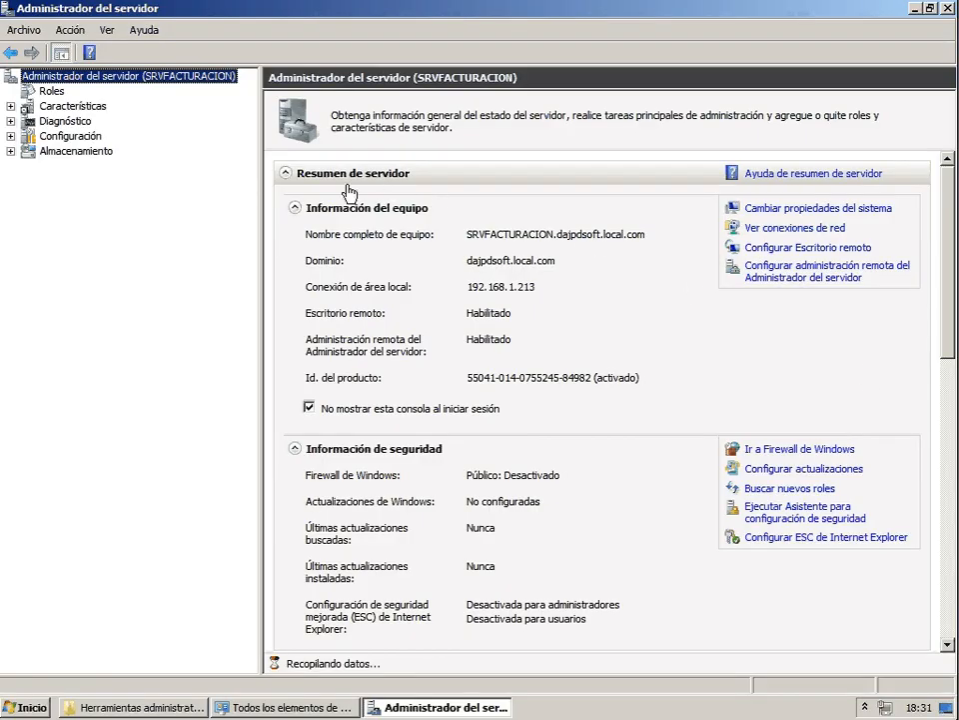
- List the local user accounts under Configuración and select the built-in Administrador account to check it
left_click(70, 137)
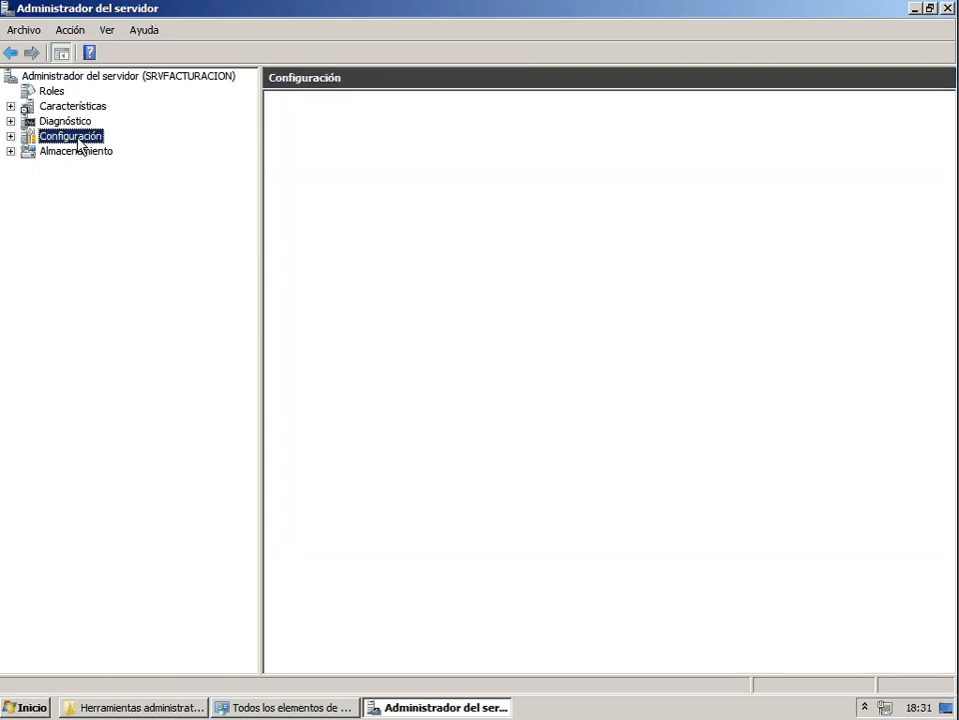
left_click(10, 136)
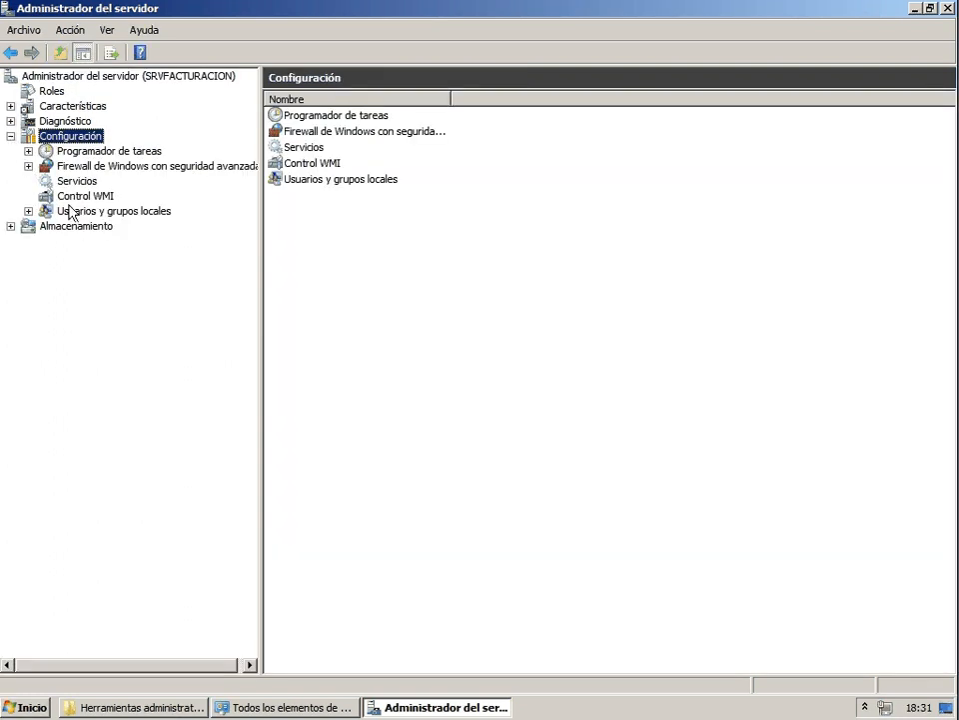
left_click(108, 212)
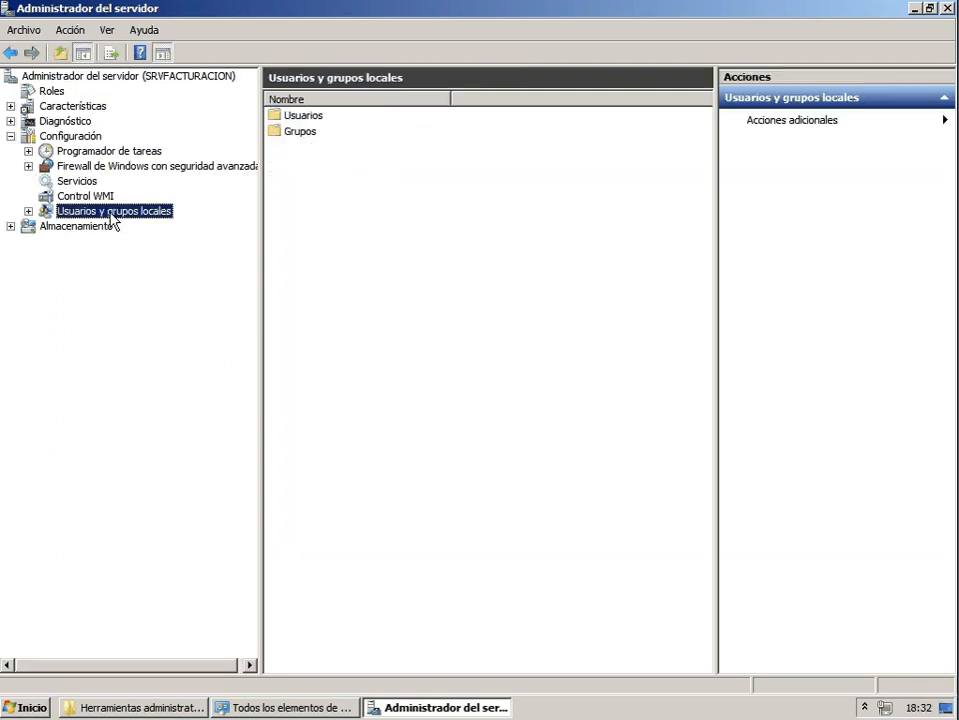
double_click(300, 117)
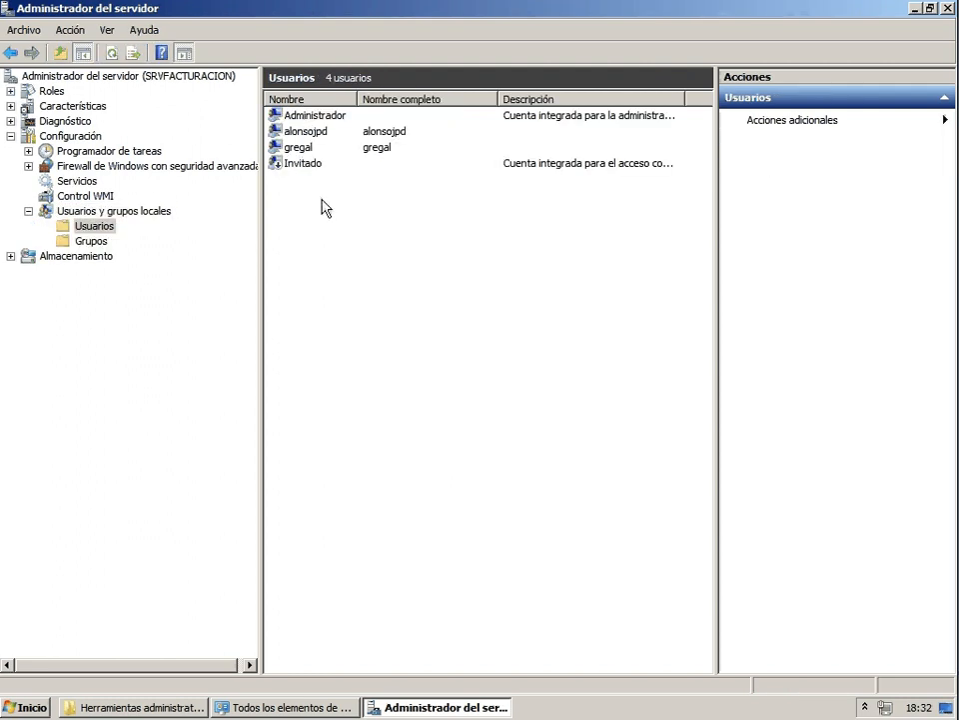
left_click(350, 118)
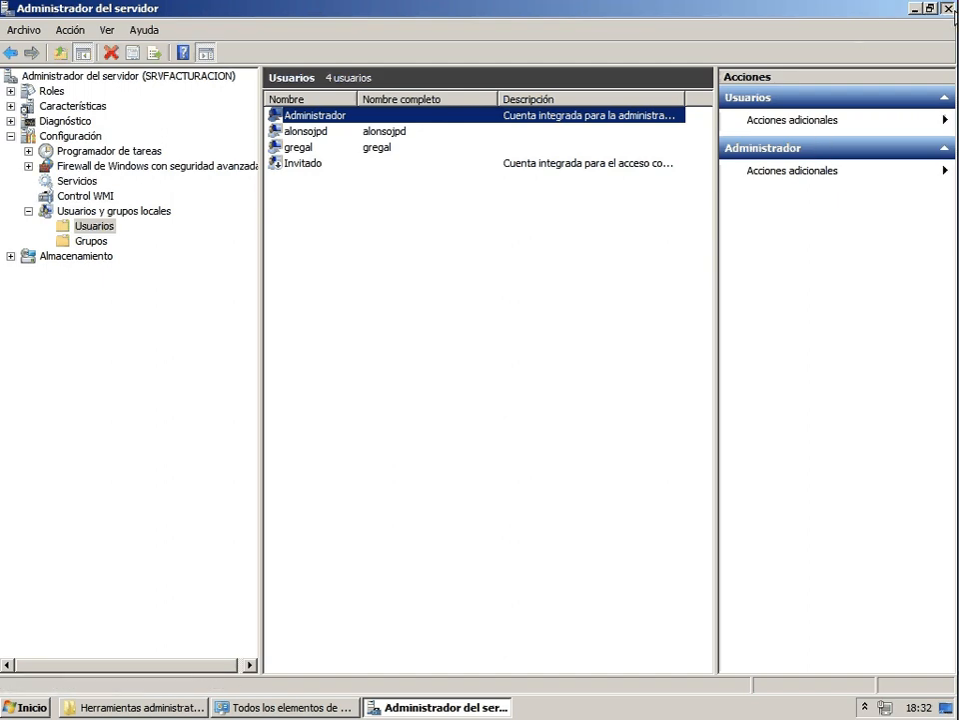
- Close the server management console and the remaining administrative tools and Control Panel windows
left_click(944, 8)
left_click(773, 75)
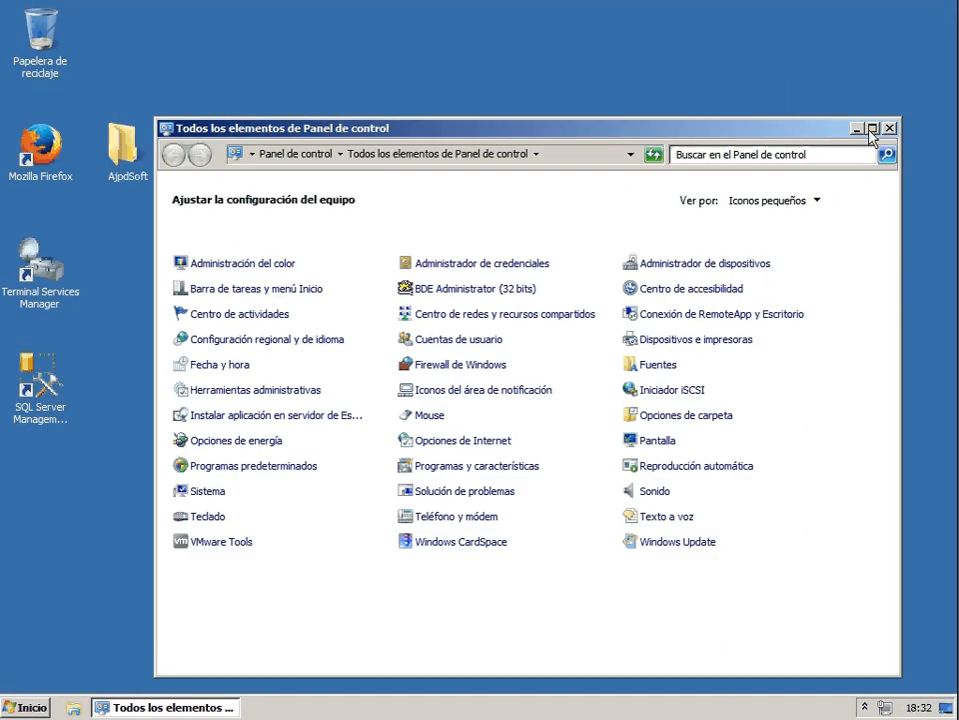
left_click(890, 128)
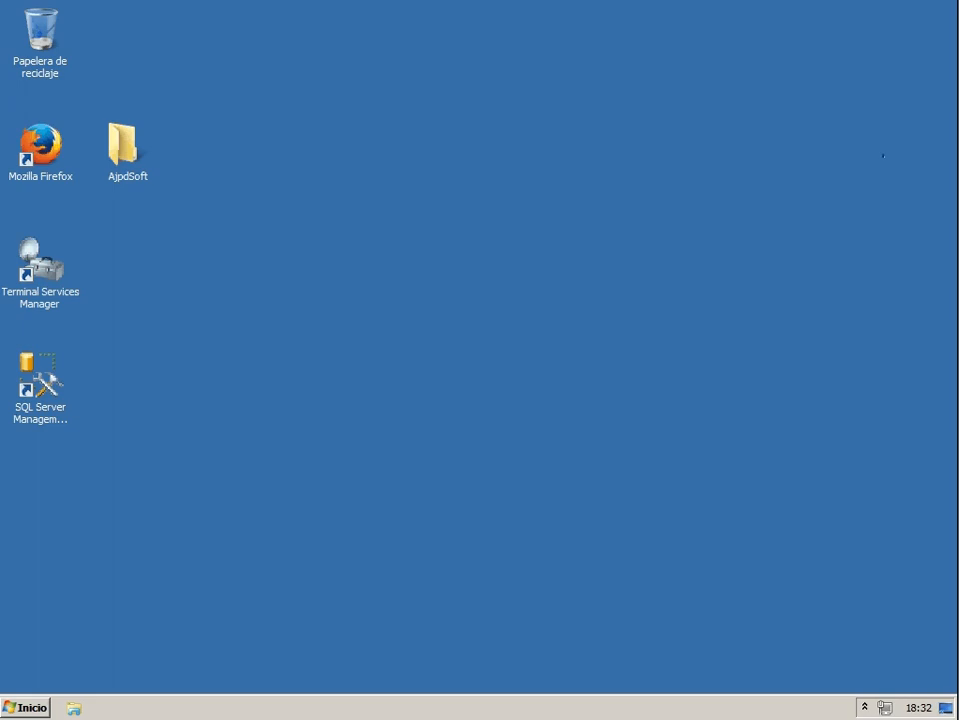
left_click(865, 707)
left_click(519, 566)
- Open the computer's system properties and bring up the dialog for changing its name or domain membership
left_click(25, 706)
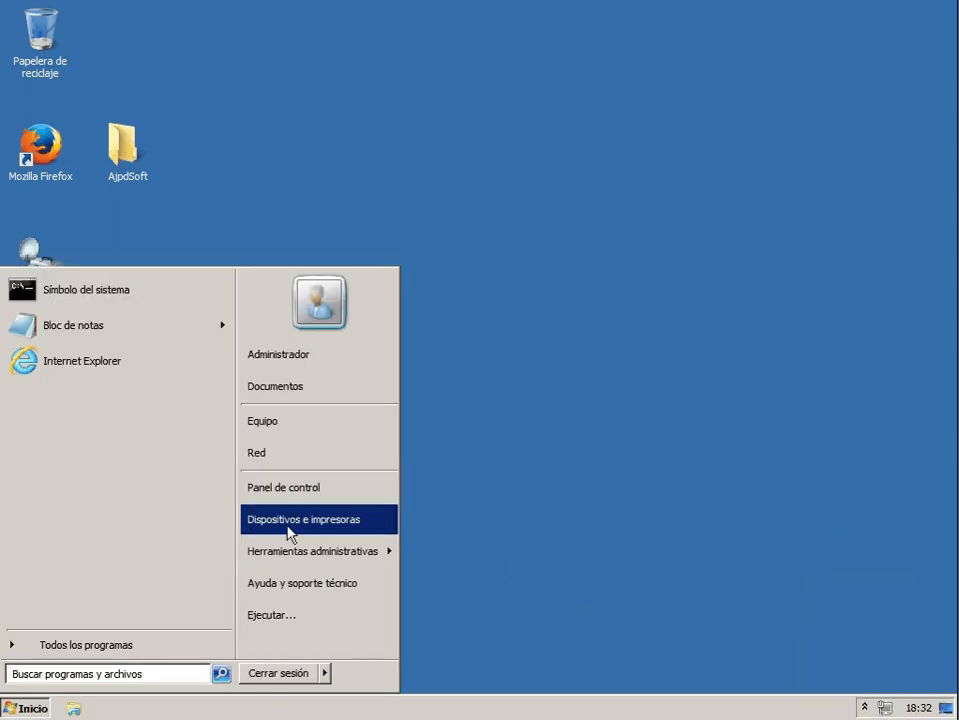
right_click(304, 425)
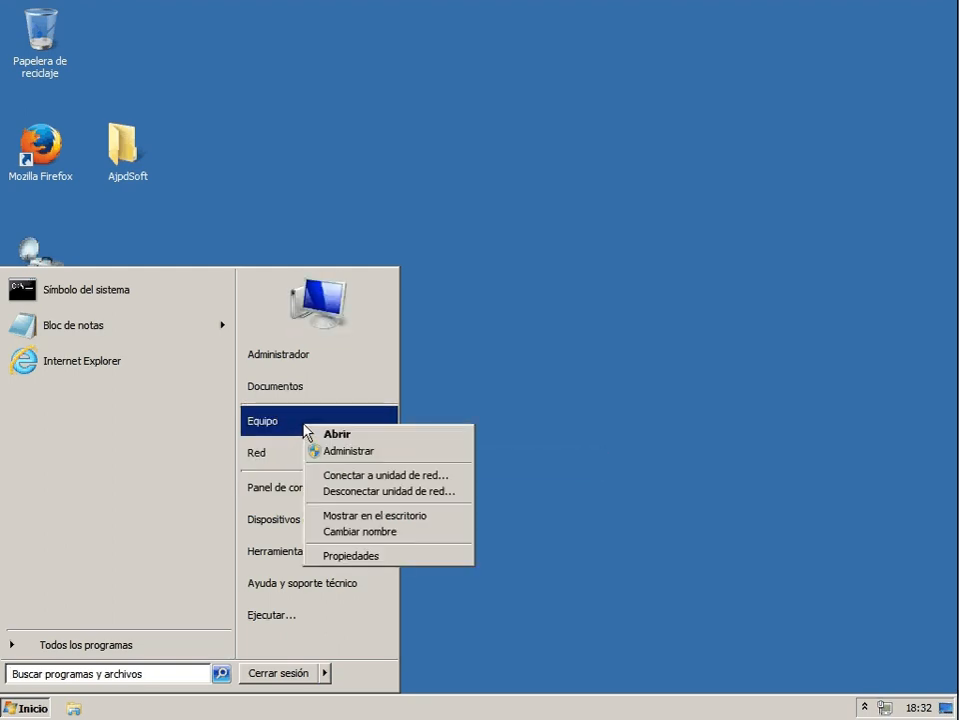
left_click(360, 556)
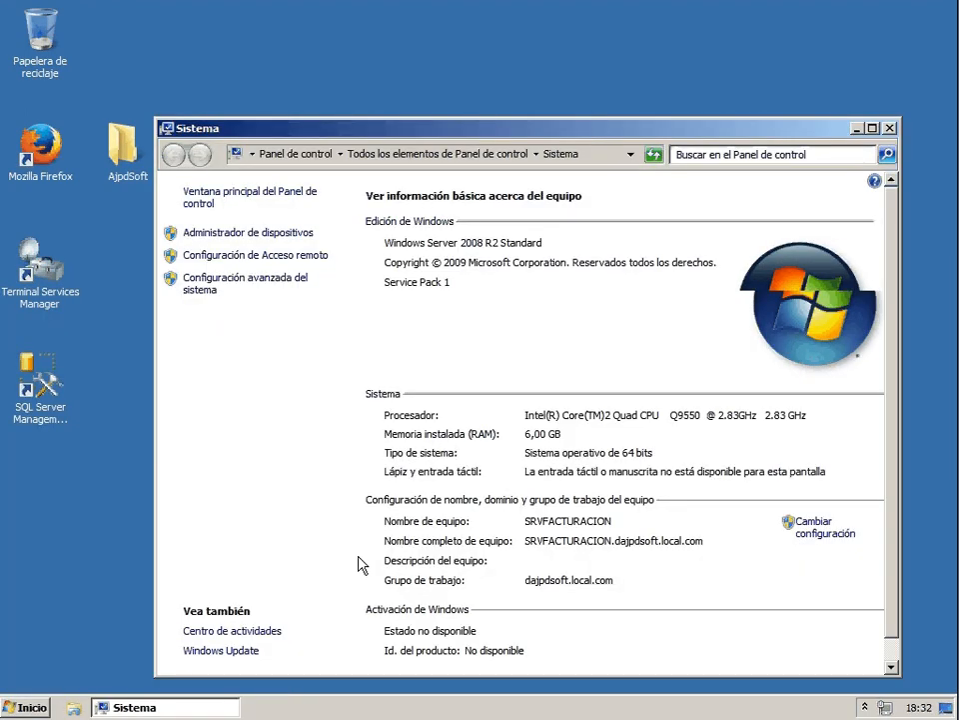
left_click(809, 530)
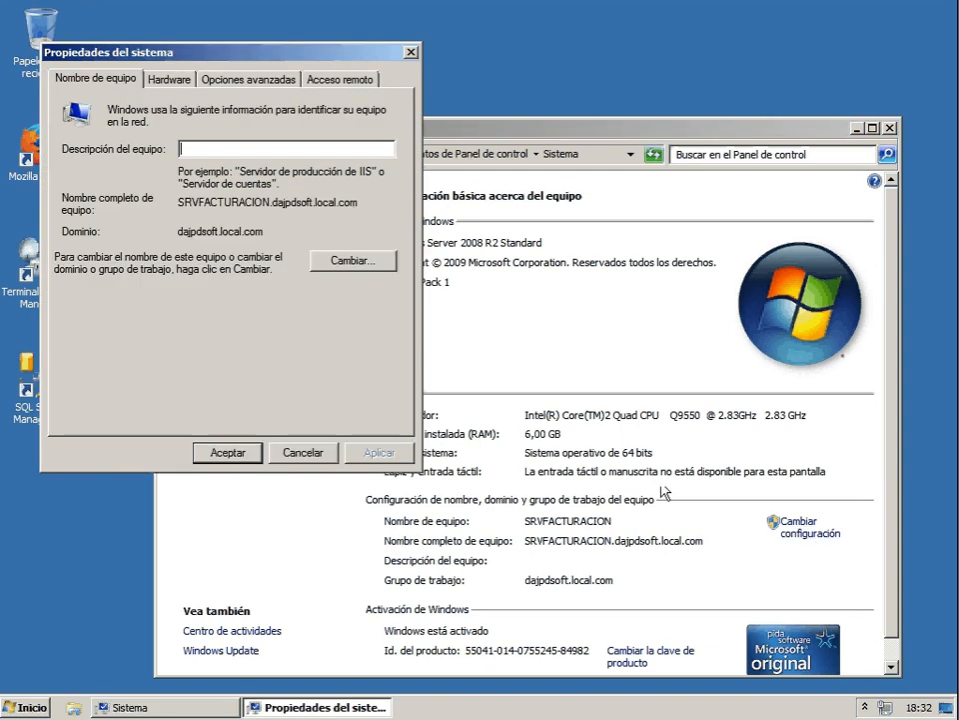
left_click(385, 265)
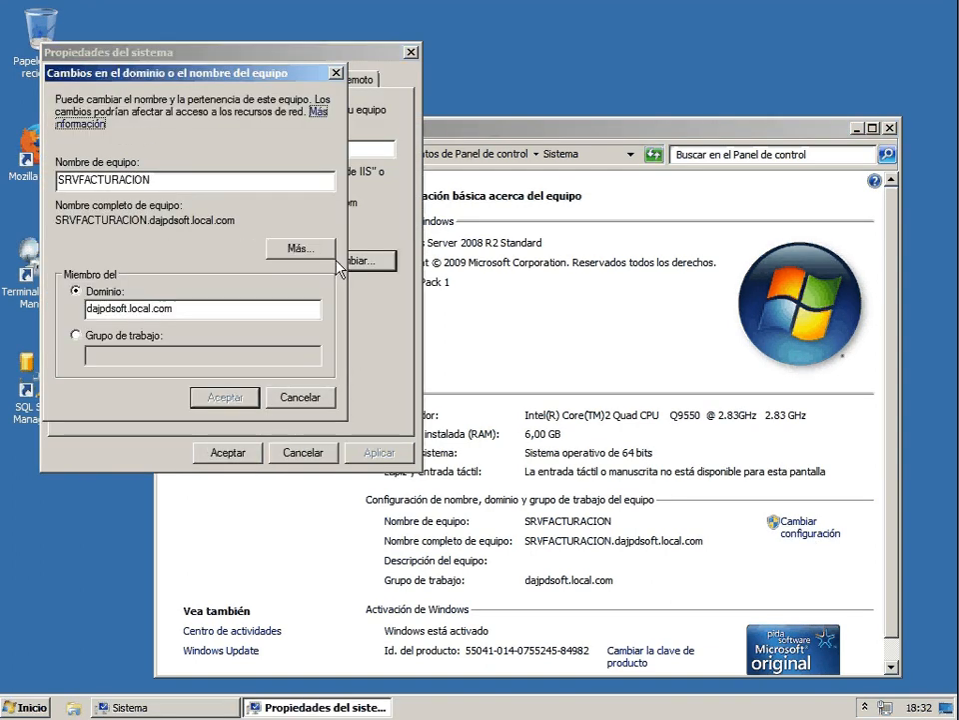
- Switch the computer's membership from the domain to the workgroup GRUPO and accept leaving the domain
left_click(122, 337)
left_click(124, 353)
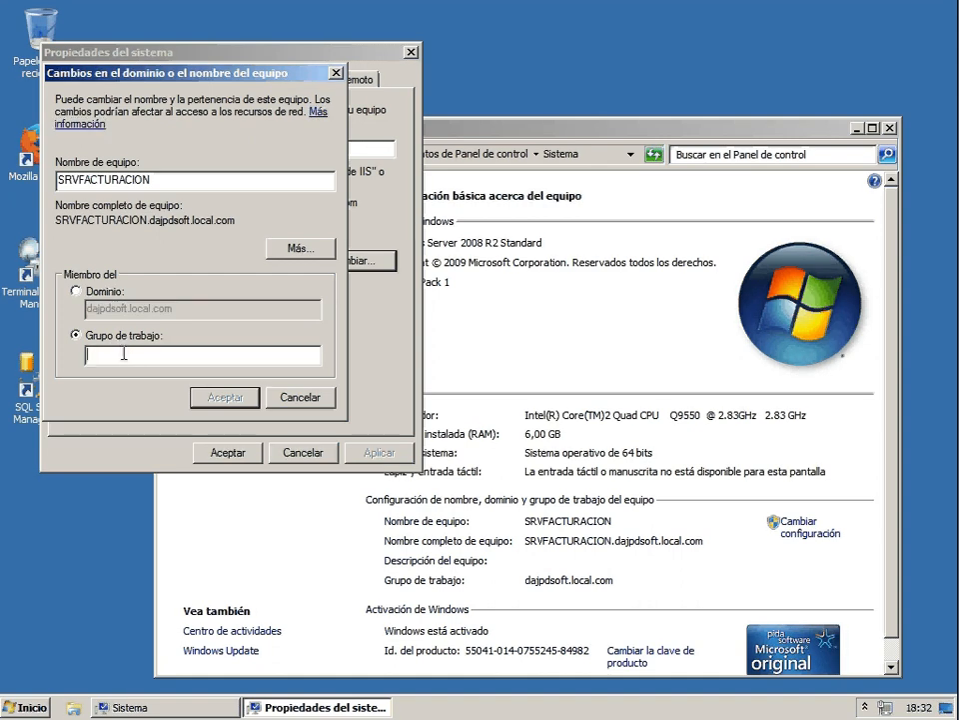
type("GRUPO")
left_click(252, 405)
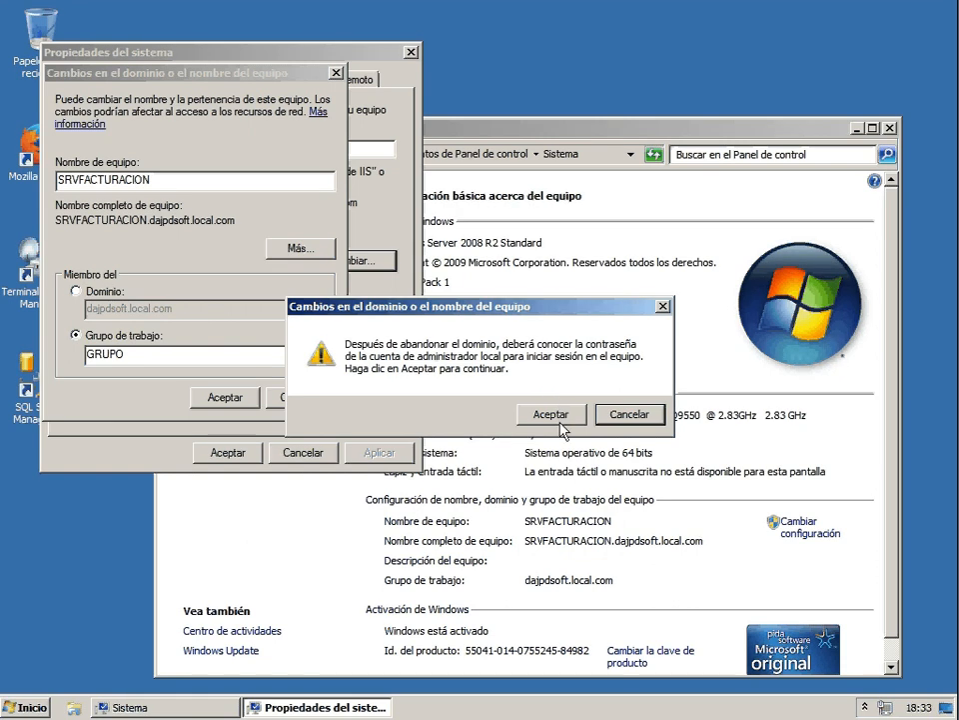
left_click(561, 424)
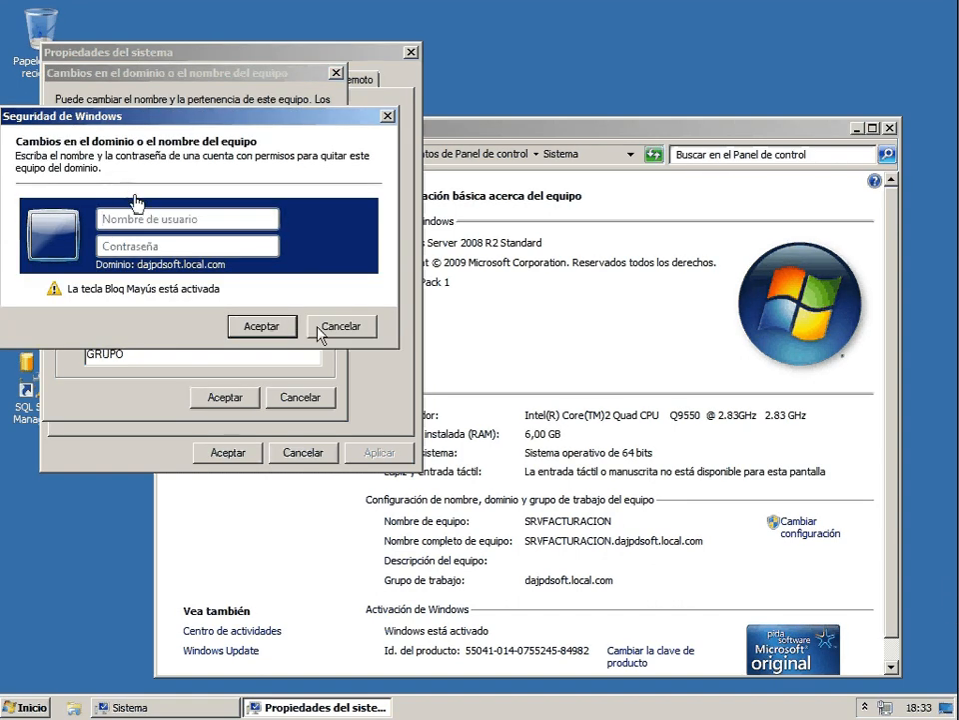
- Authorise removal from the domain with the administrador user name and the account password
left_click(161, 215)
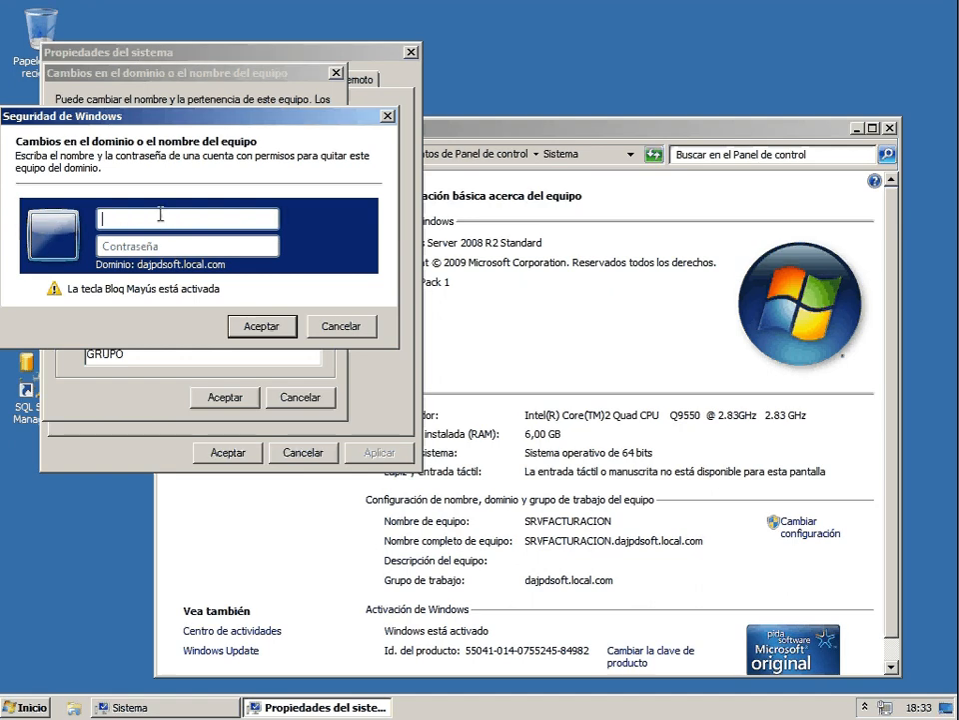
type("A")
type("●●●●●●●")
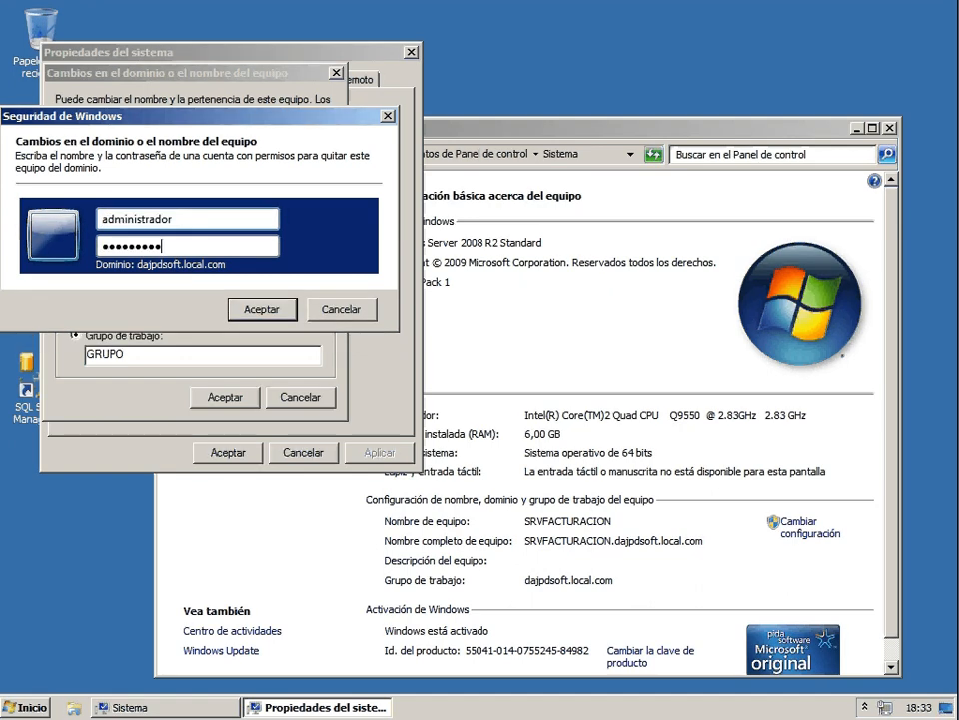
key("Return")
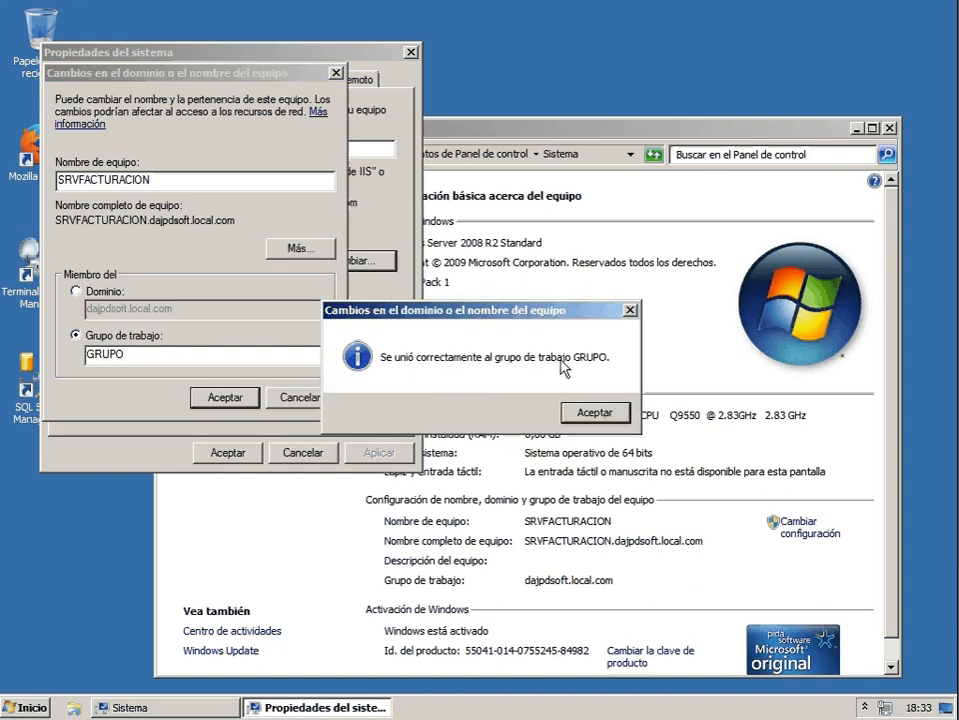
- Acknowledge the workgroup and restart notices, close the system properties, and restart the server immediately
left_click(591, 414)
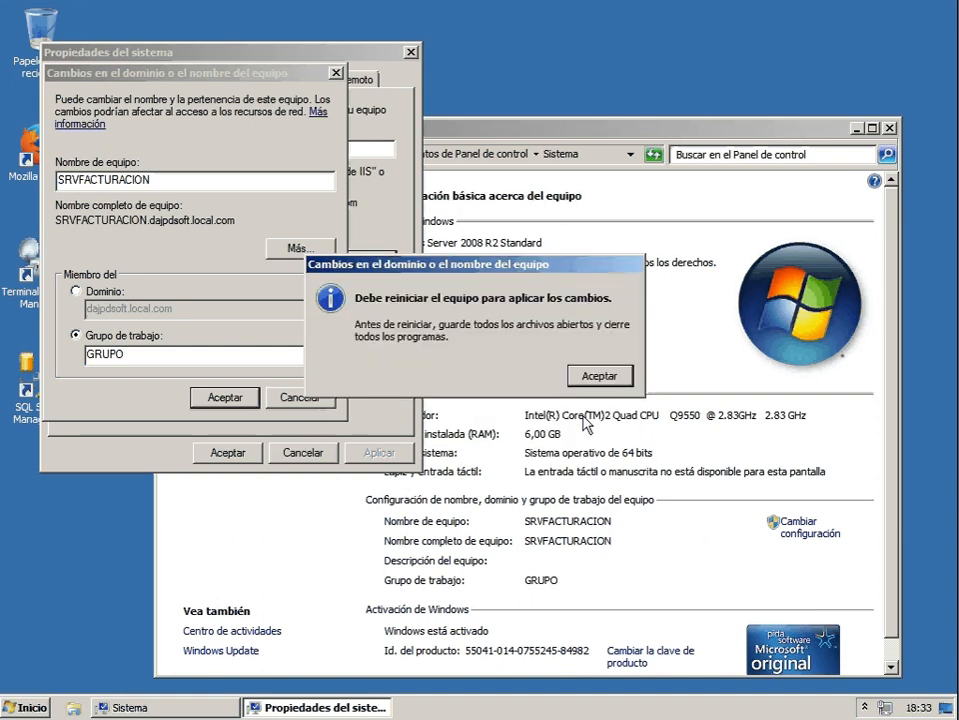
left_click(598, 381)
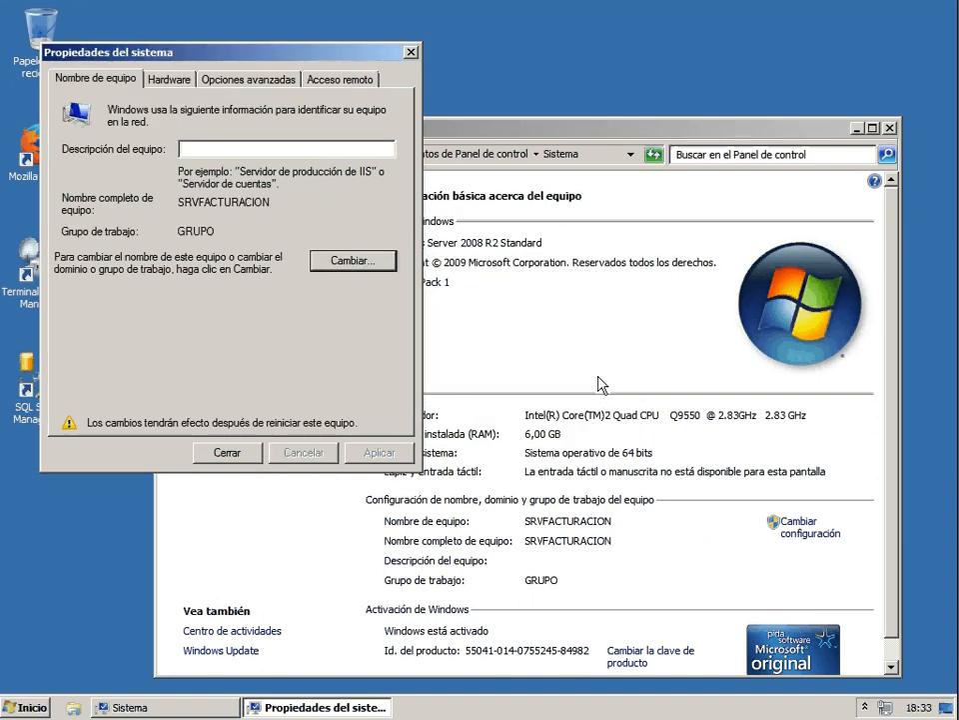
left_click(244, 455)
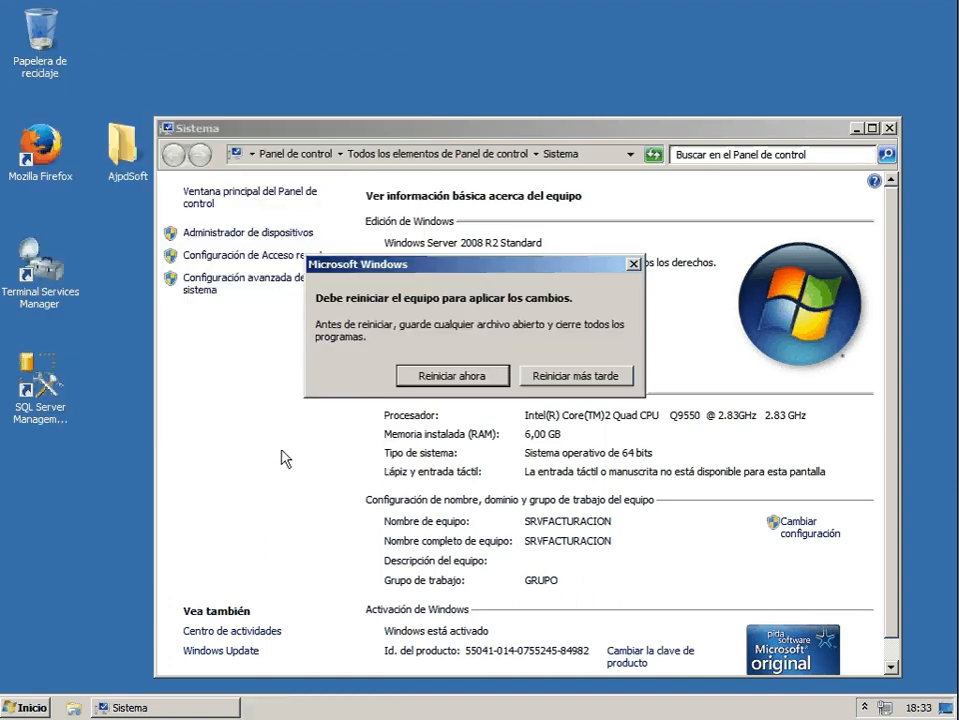
left_click(472, 378)
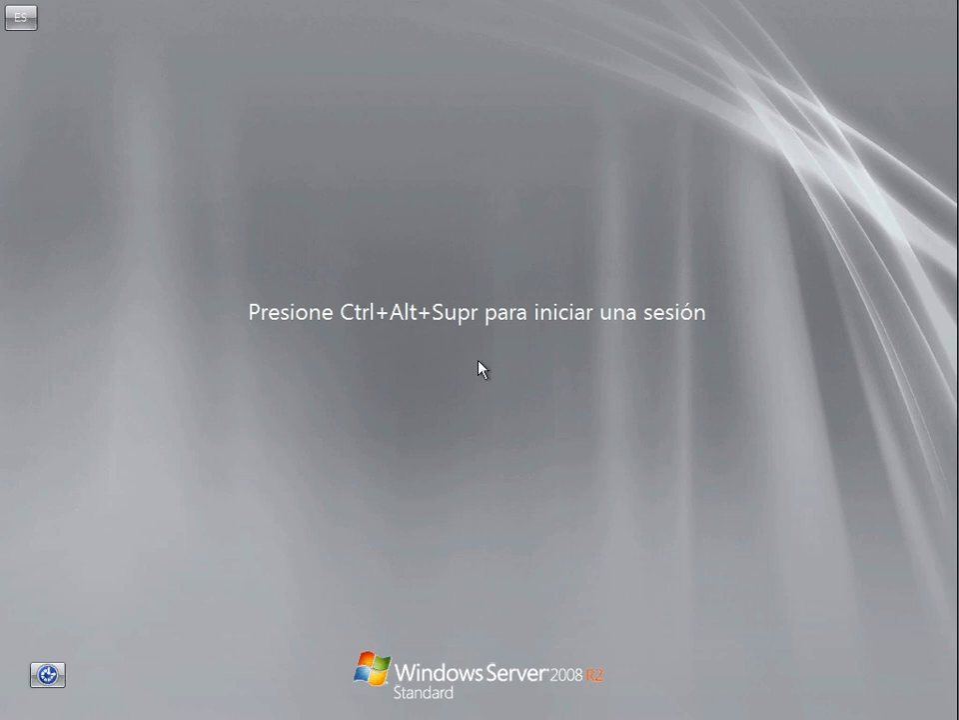
- Log on to the restarted server as administrador with the account password and dismiss the network drive notification
key("ctrl+alt+Delete")
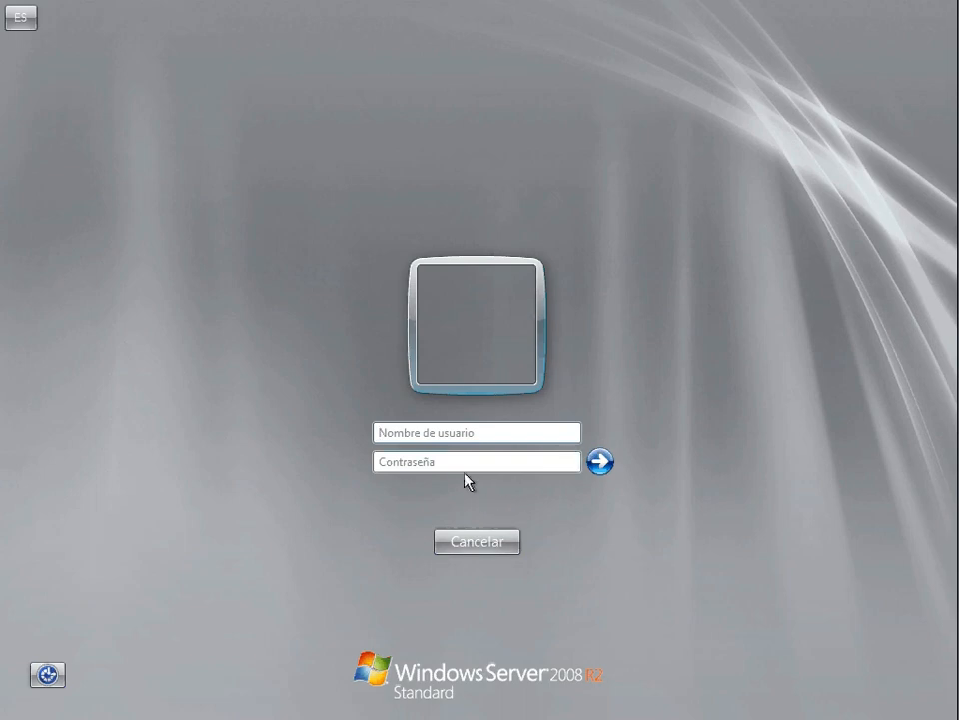
left_click(454, 434)
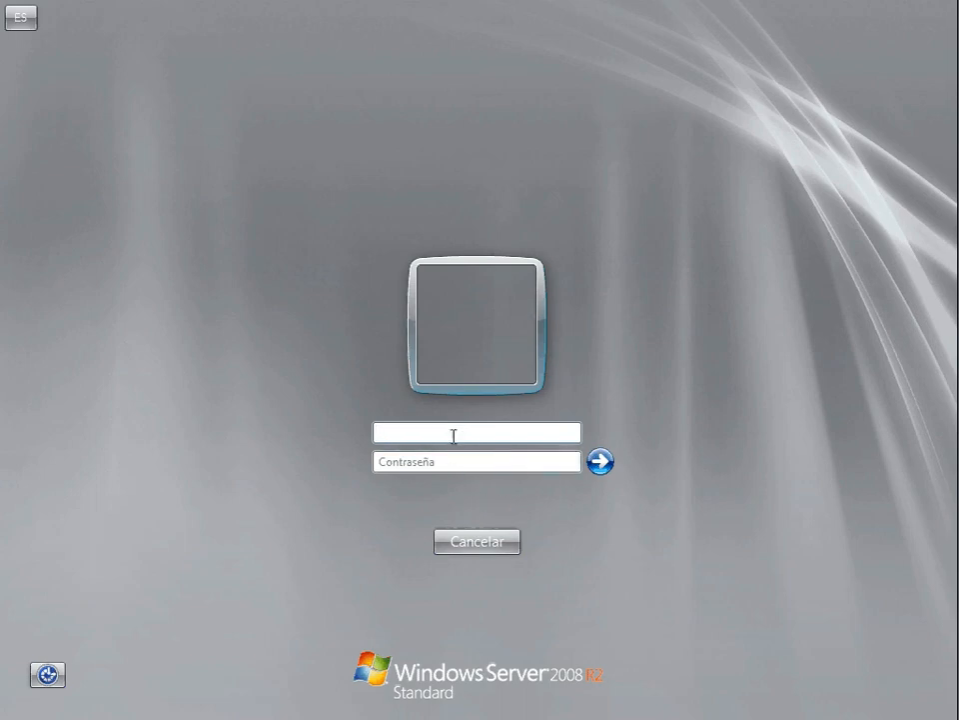
type("administrador")
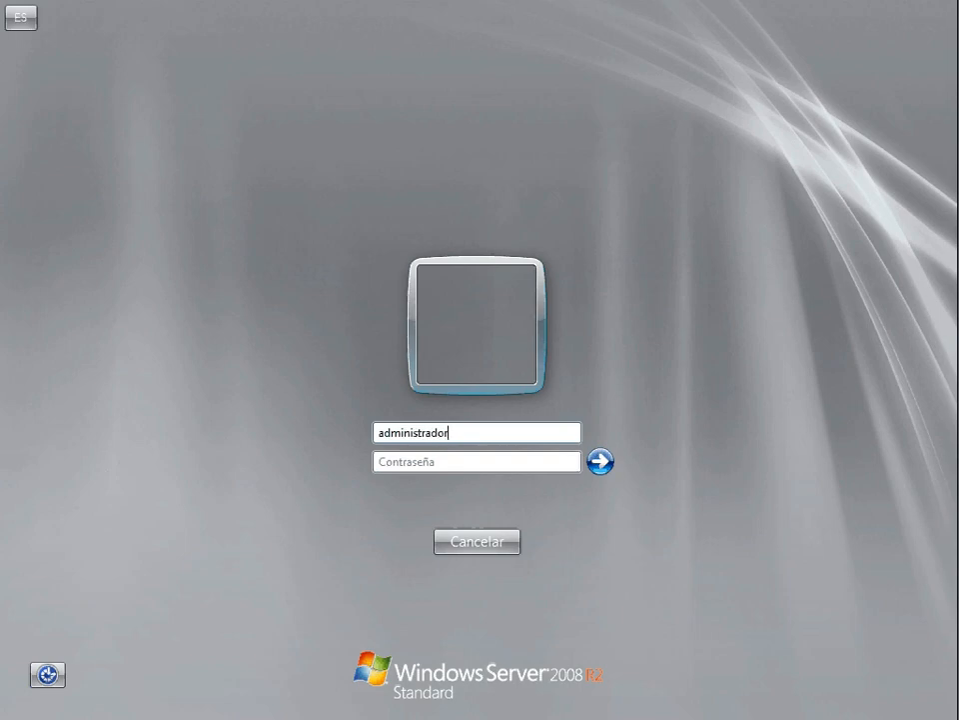
key("Tab")
type("*******")
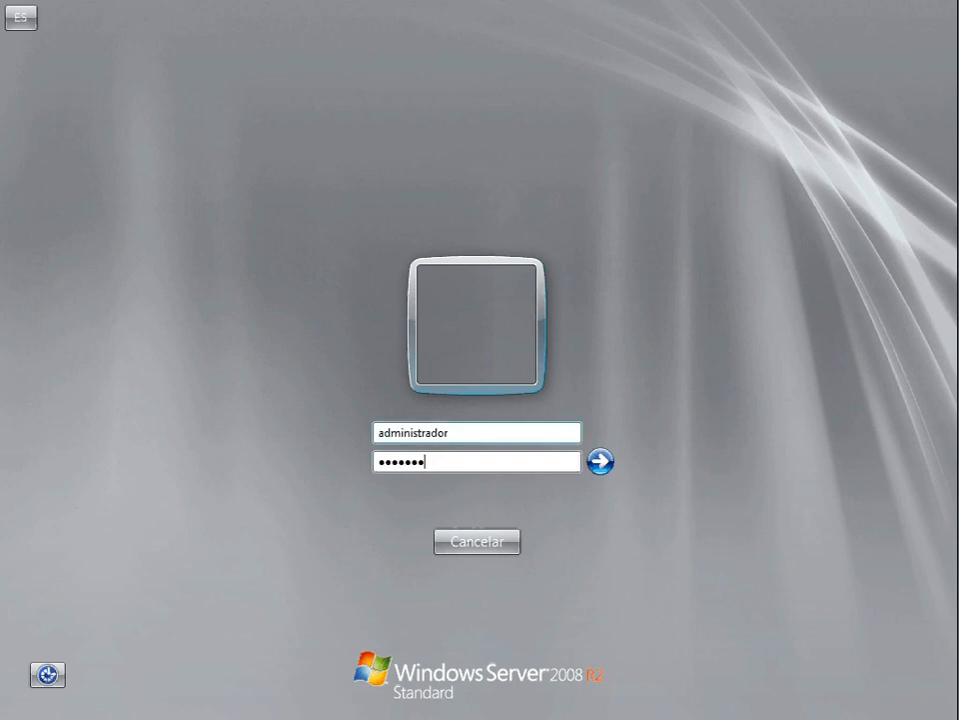
type("***")
key("Return")
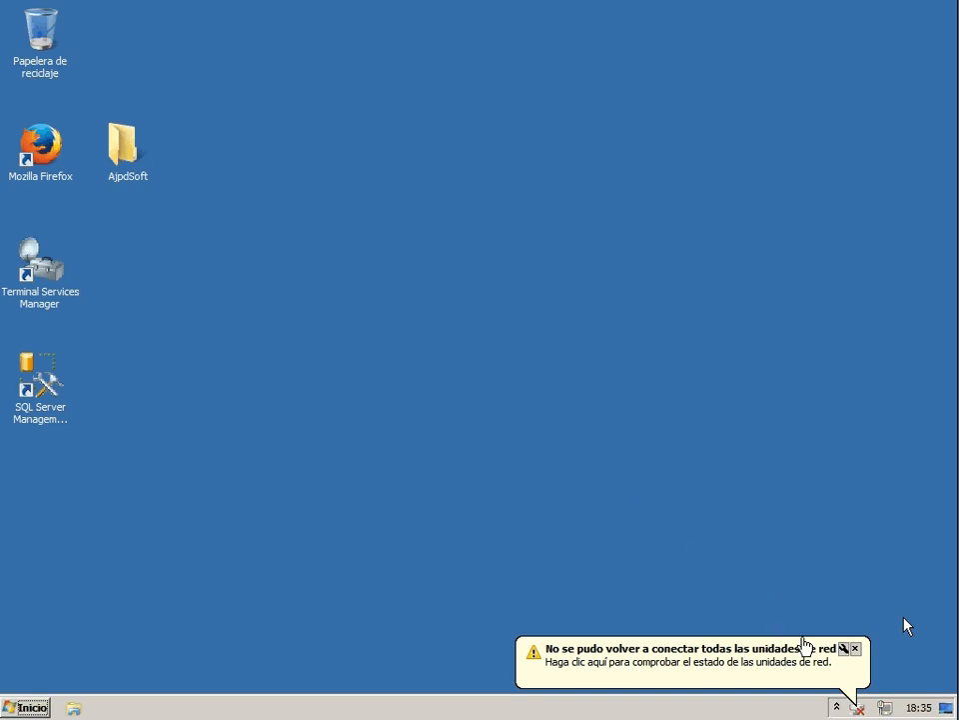
left_click(856, 648)
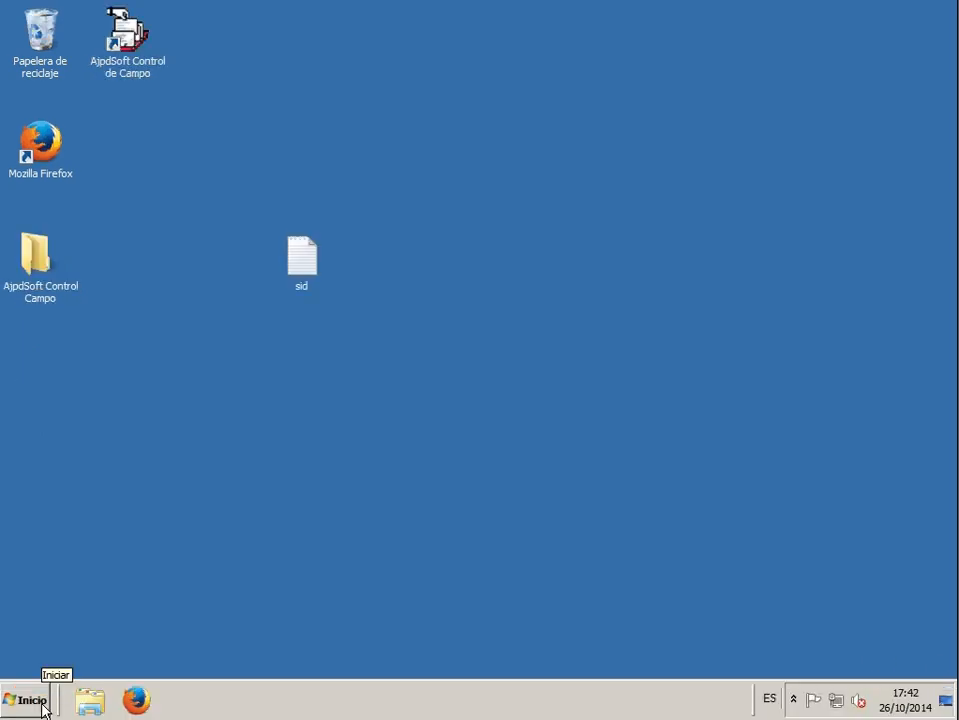
- On the server with the sid file on its desktop, run sysprep to open its System32 folder and select the sysprep application
left_click(30, 699)
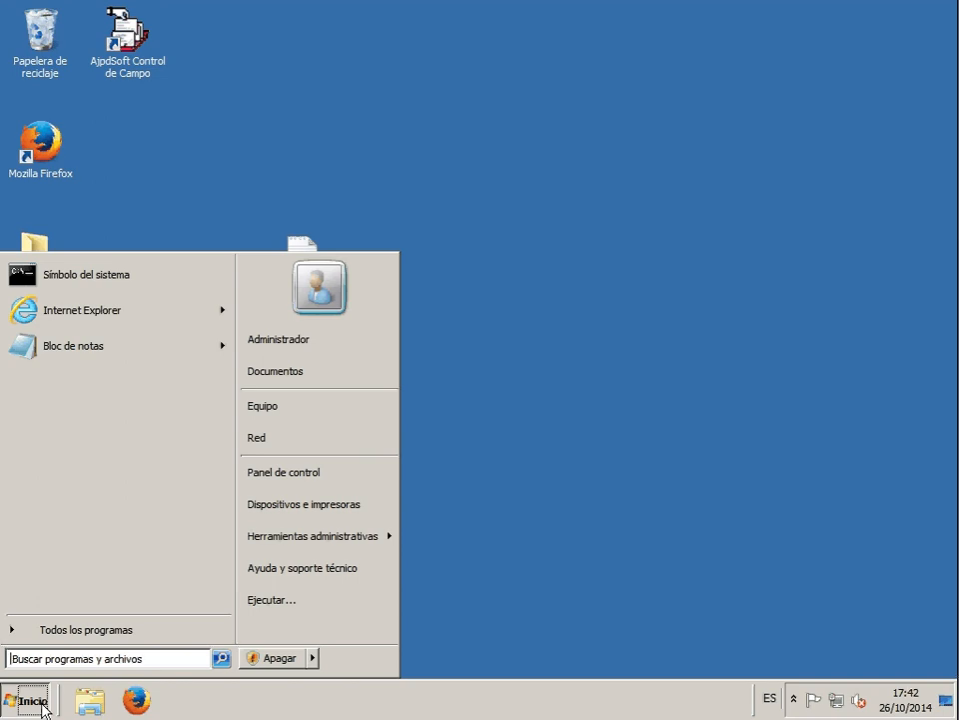
left_click(275, 600)
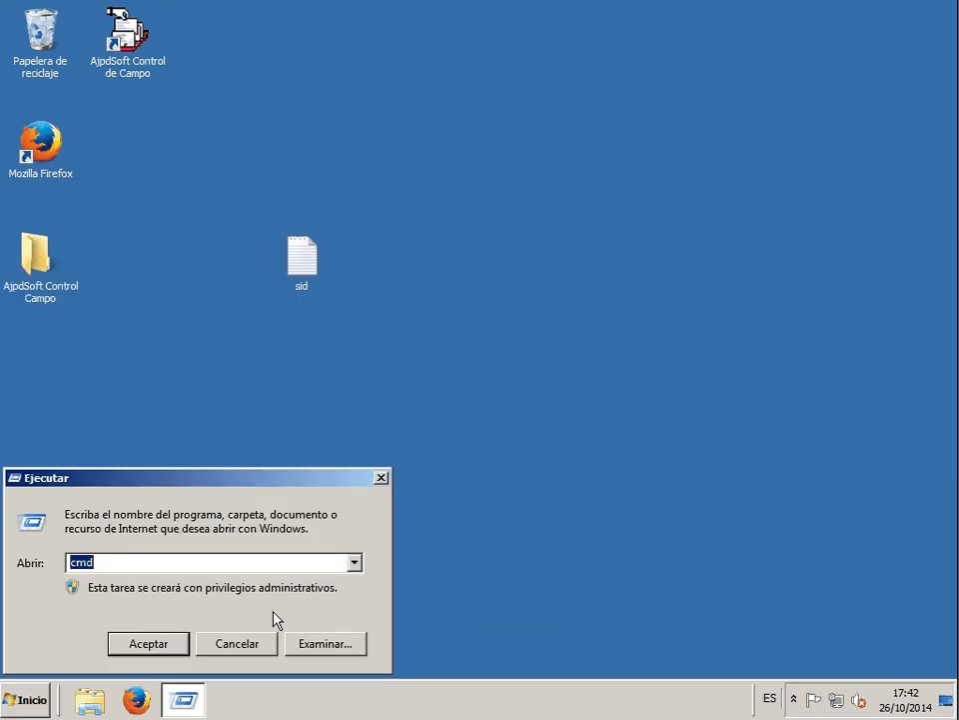
type("sysprep")
key("Return")
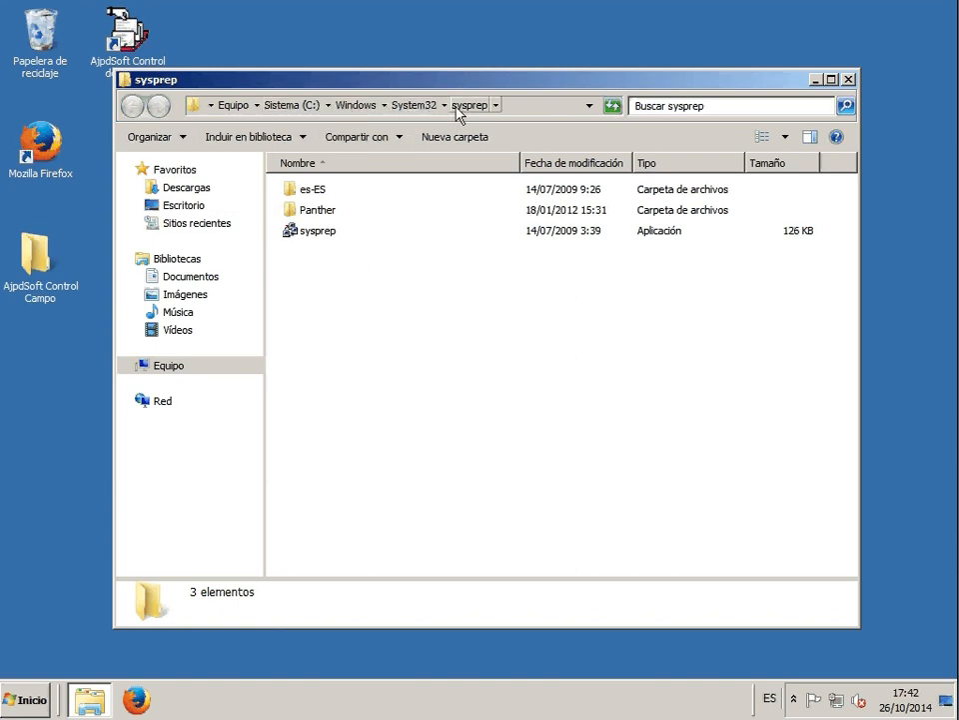
left_click(321, 236)
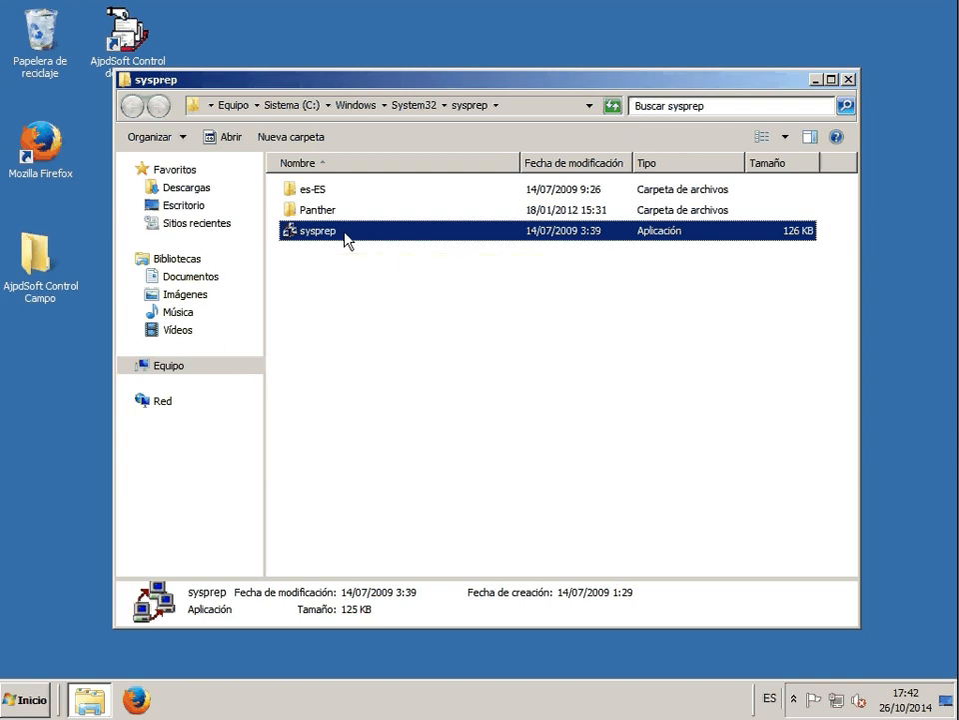
- Open the sysprep application from its System32 folder, running it as administrator, and reposition its dialog
double_click(353, 240)
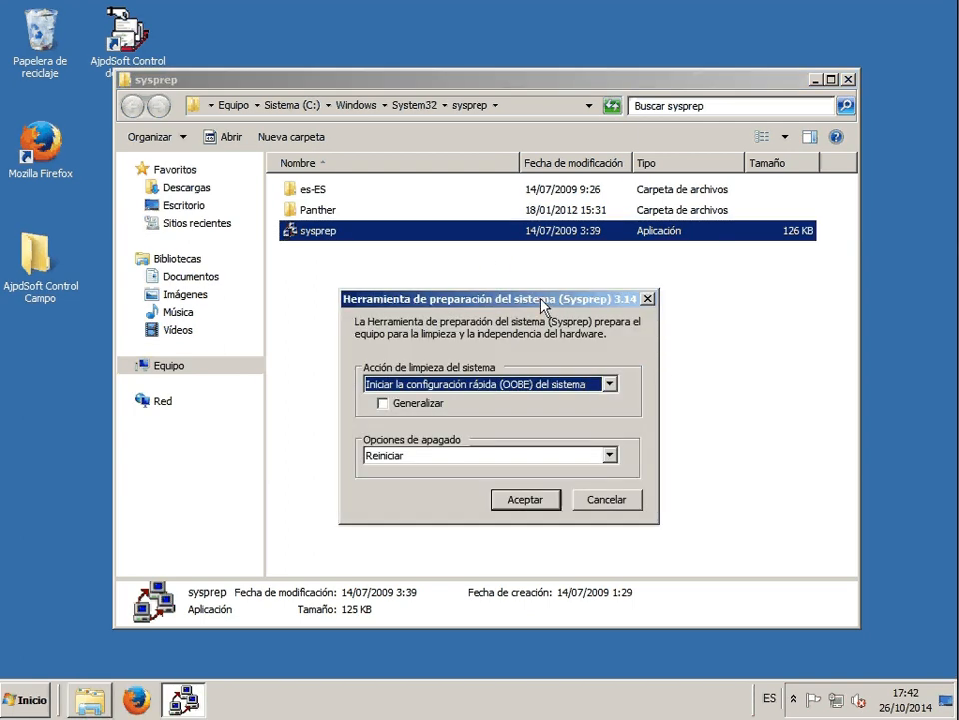
left_click_drag(544, 305, 595, 283)
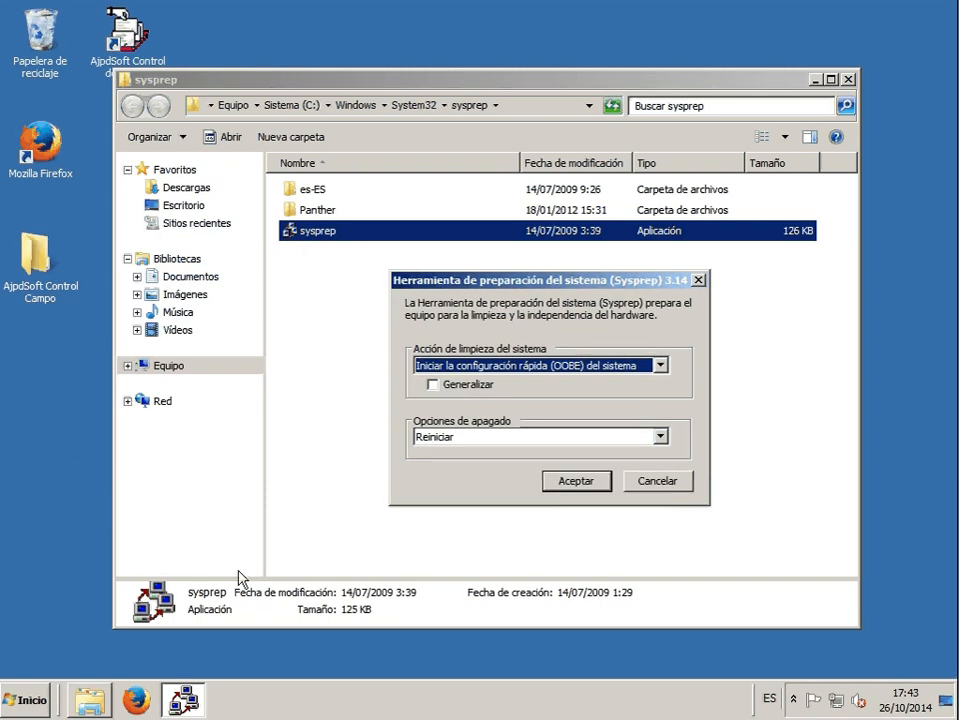
right_click(328, 238)
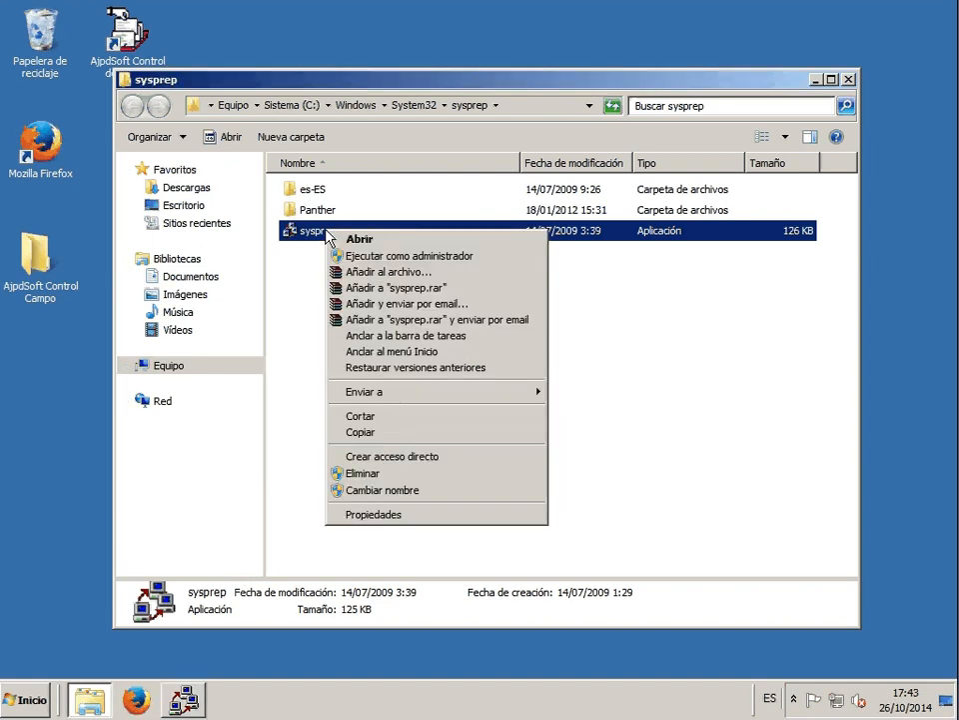
left_click(410, 257)
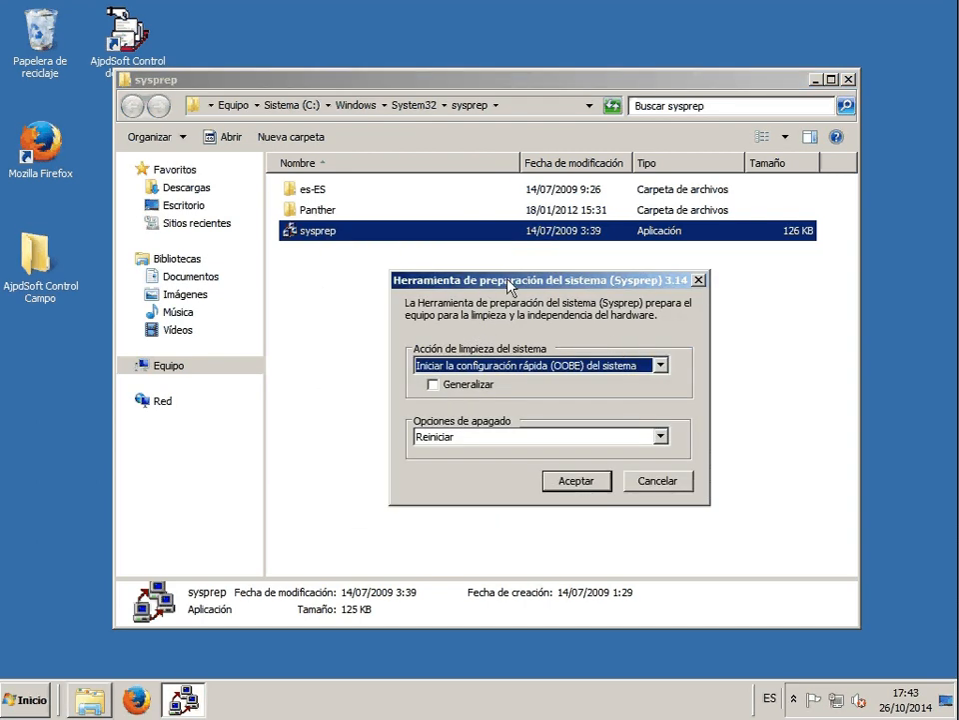
left_click_drag(508, 283, 475, 261)
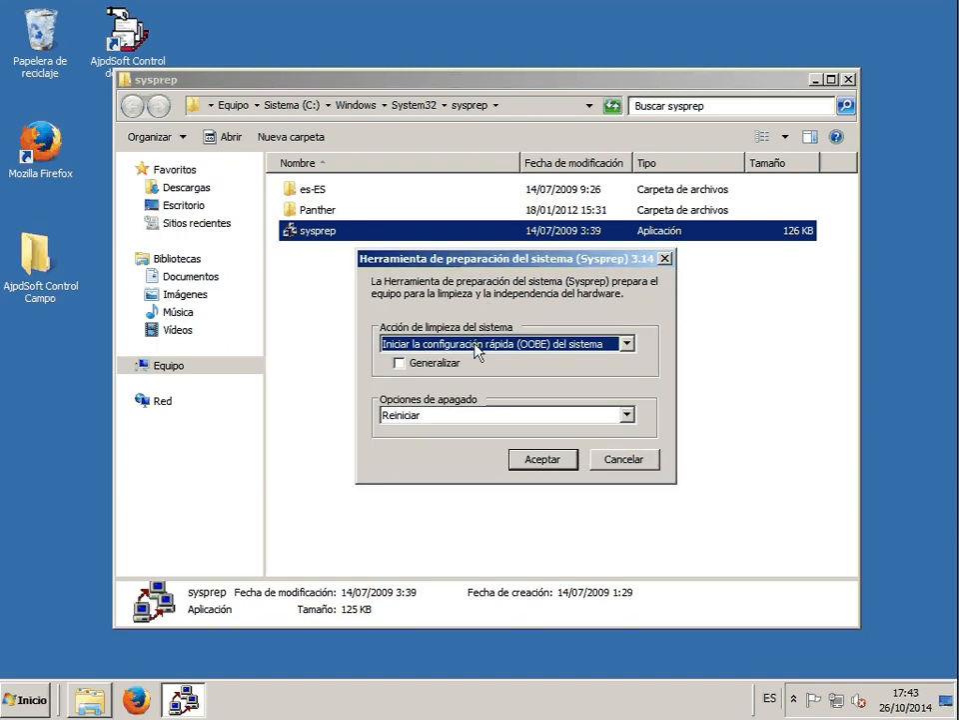
- Run Sysprep with the OOBE cleanup action, Generalizar enabled and Reiniciar as the shutdown option, closing the sysprep folder beforehand
left_click(478, 345)
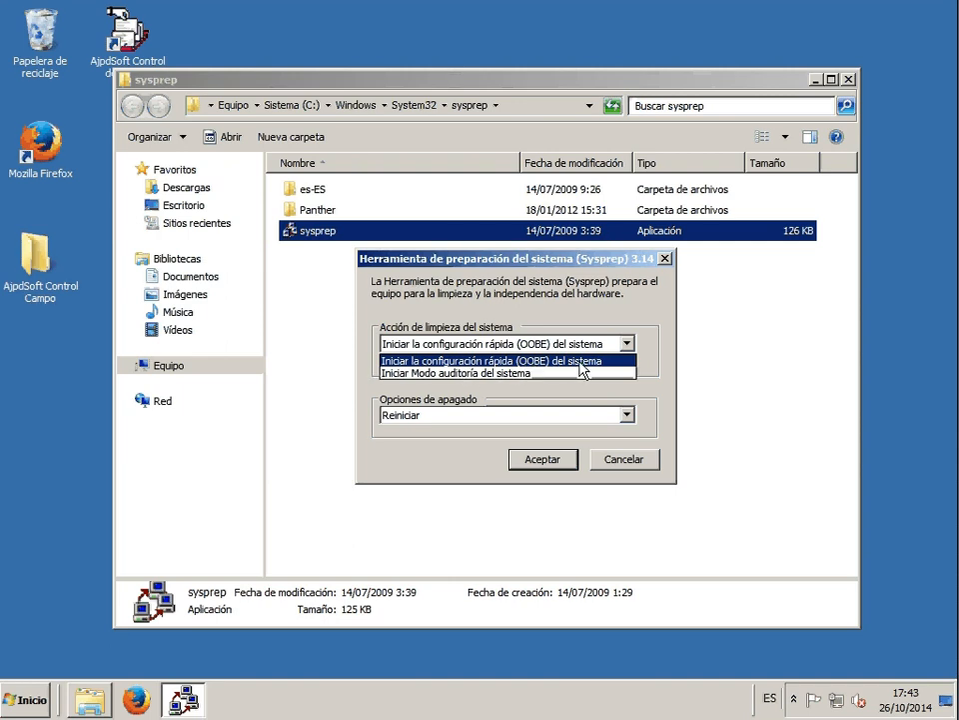
left_click(573, 364)
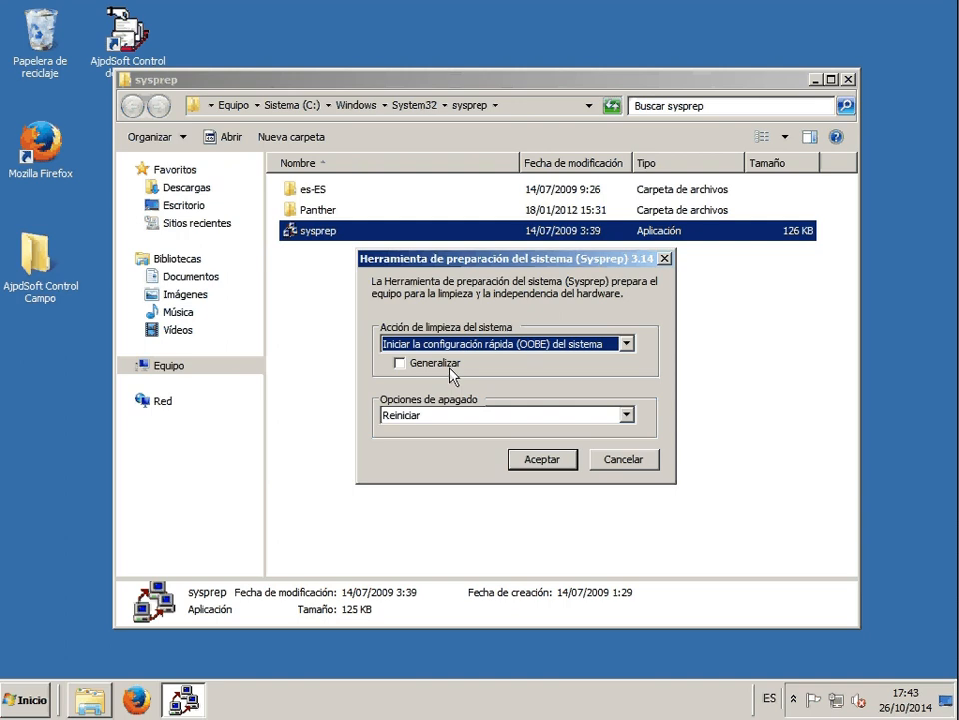
left_click(437, 365)
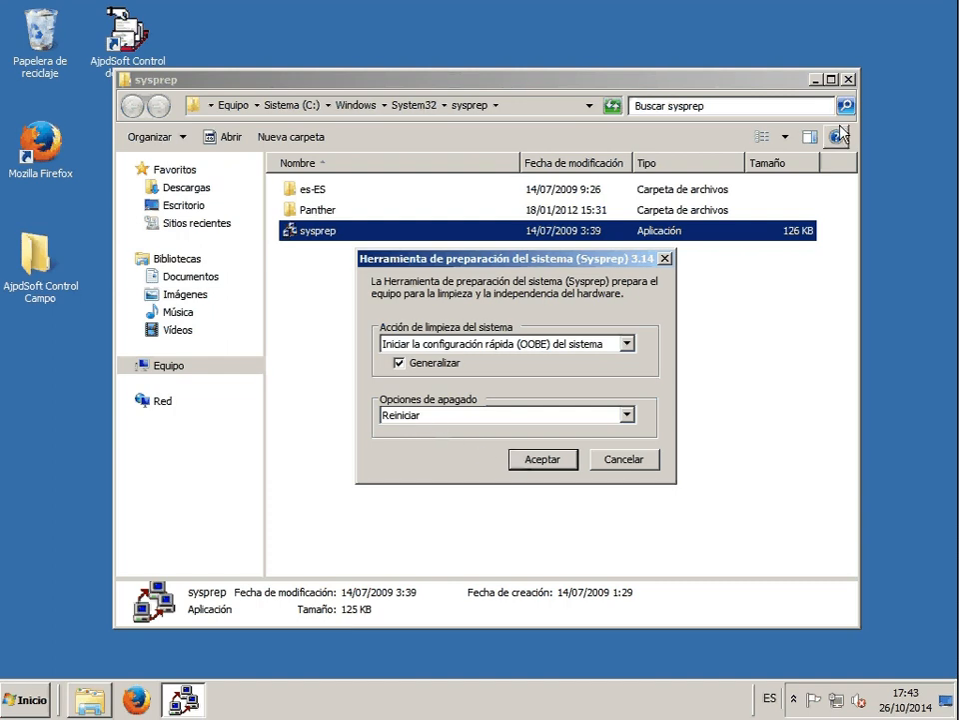
left_click(847, 78)
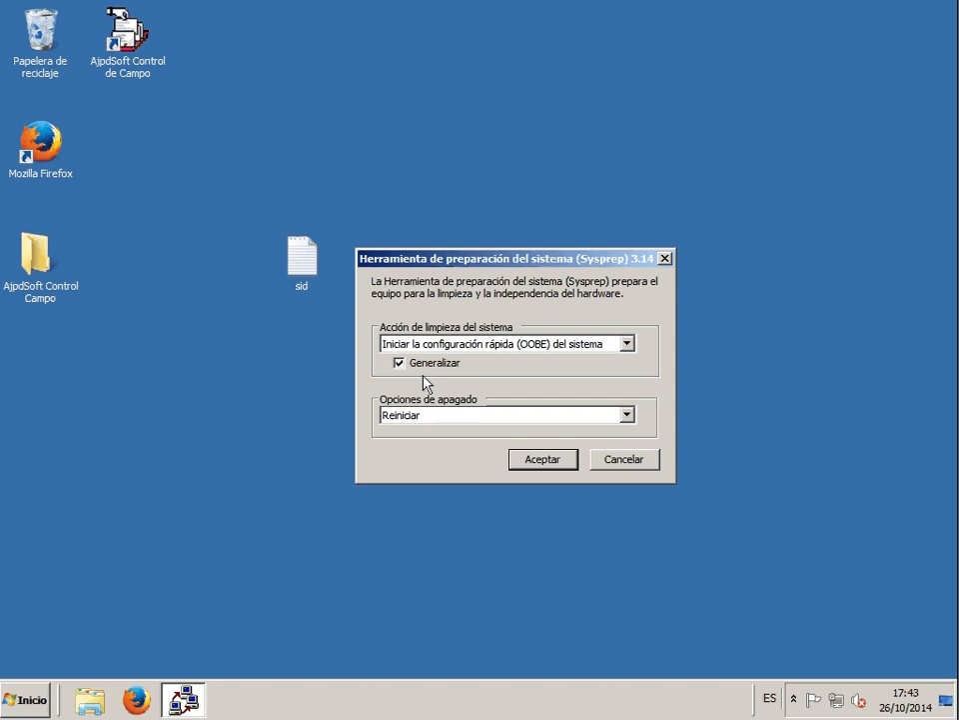
left_click(548, 466)
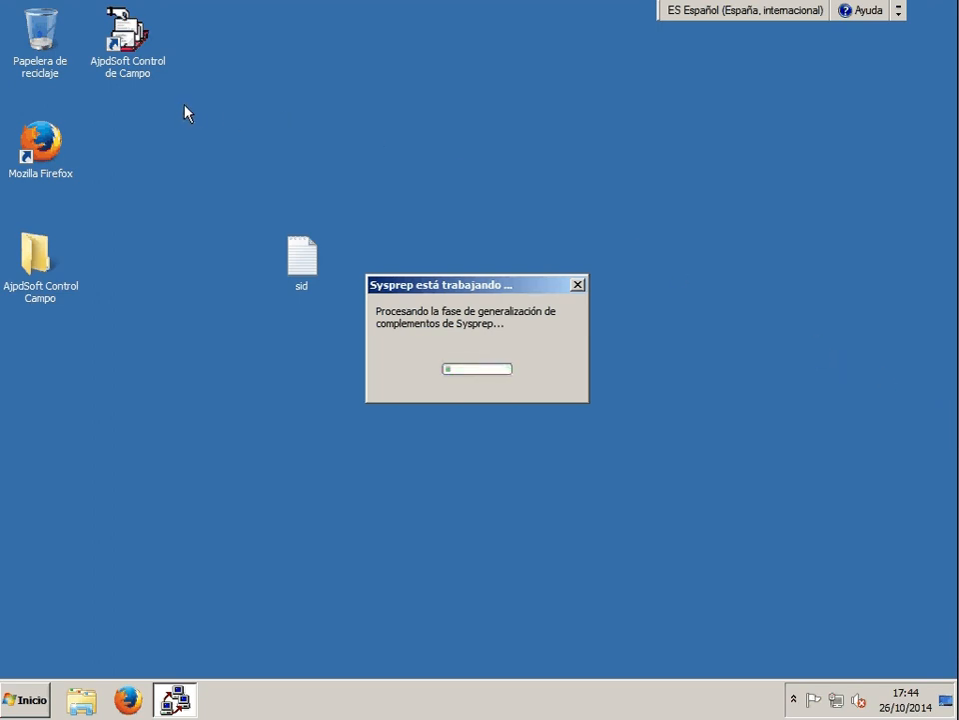
left_click(124, 64)
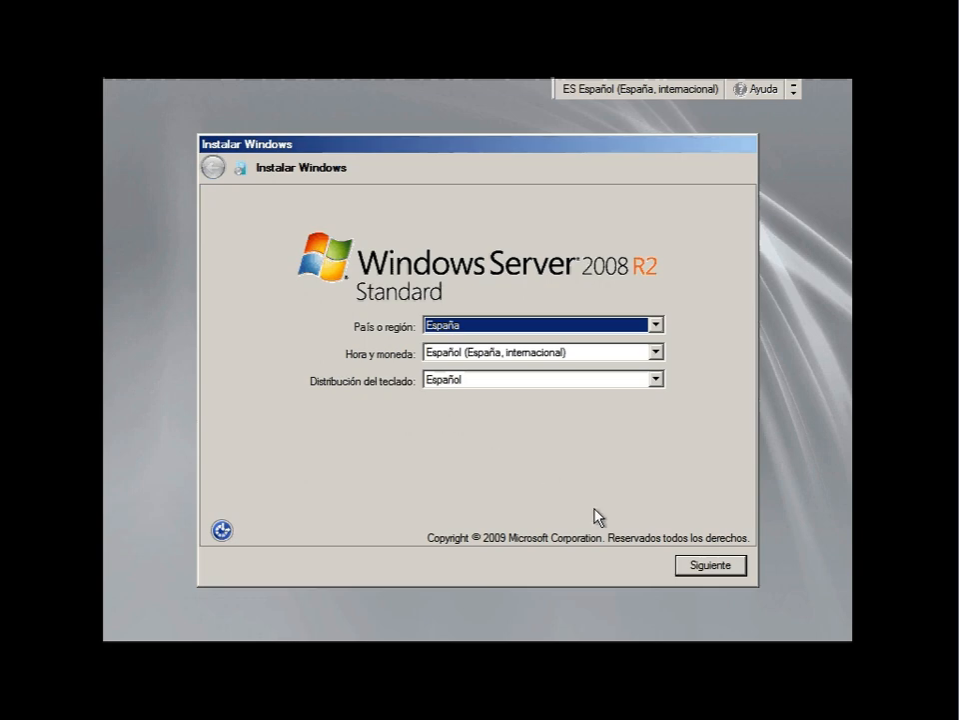
- Complete the Windows setup with region España, format Español (España, internacional) and keyboard Español, accepting the licence terms
left_click(711, 565)
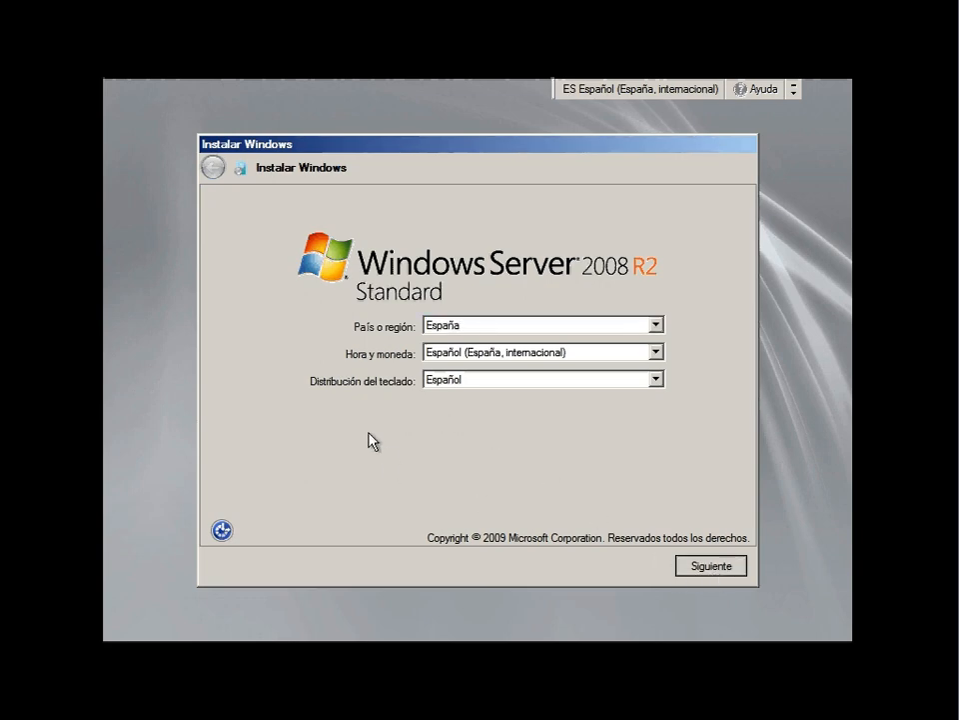
left_click(315, 501)
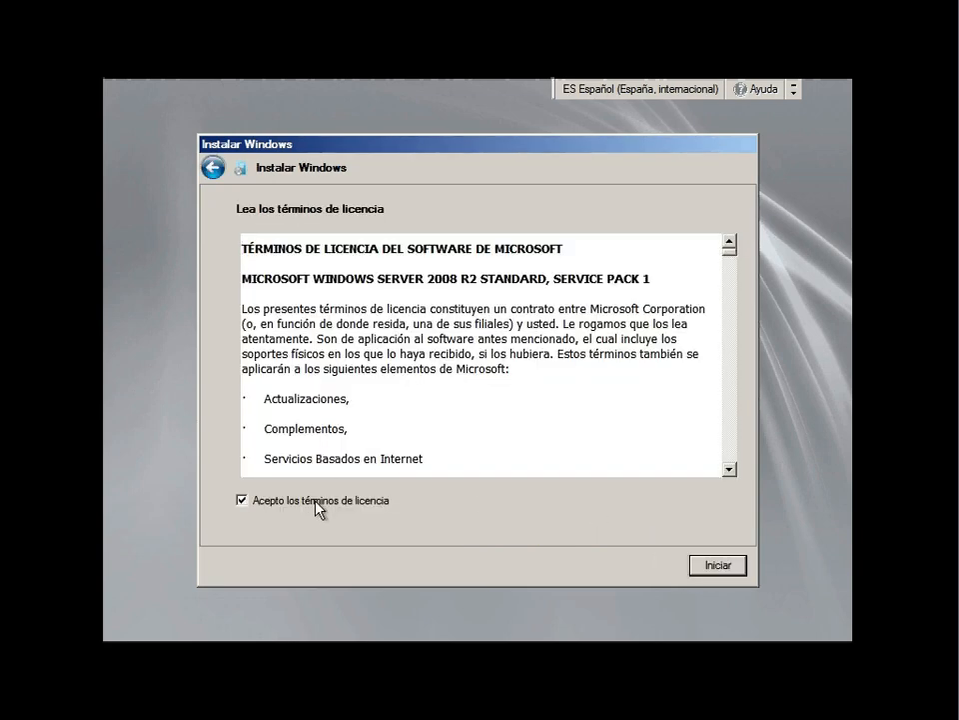
left_click(740, 574)
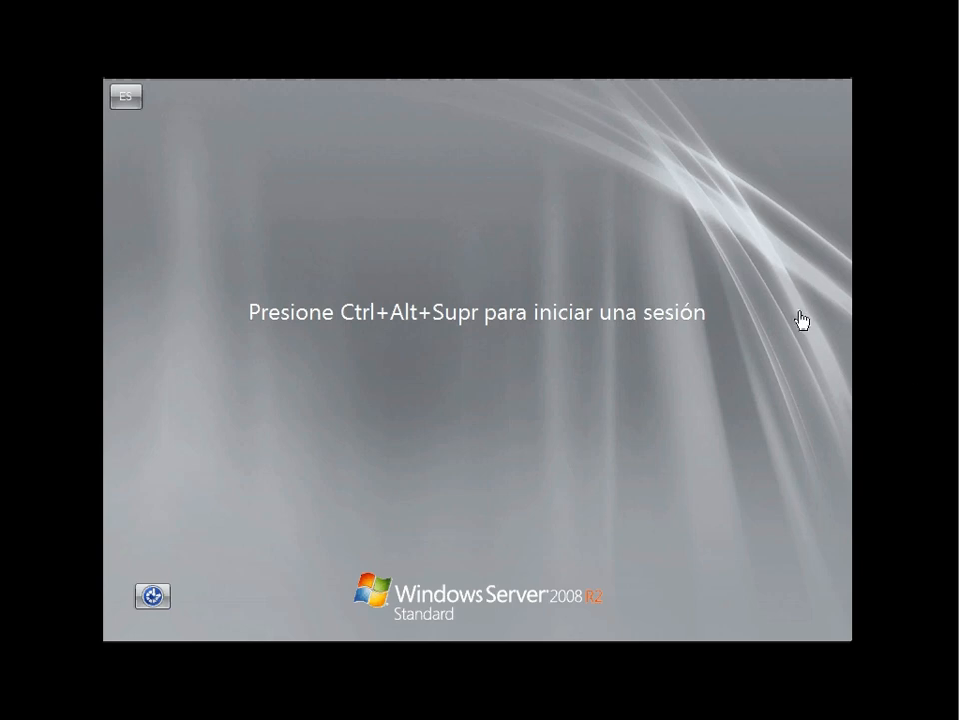
- Log on to the restarted server as administrador with the account password
key("ctrl+alt+Delete")
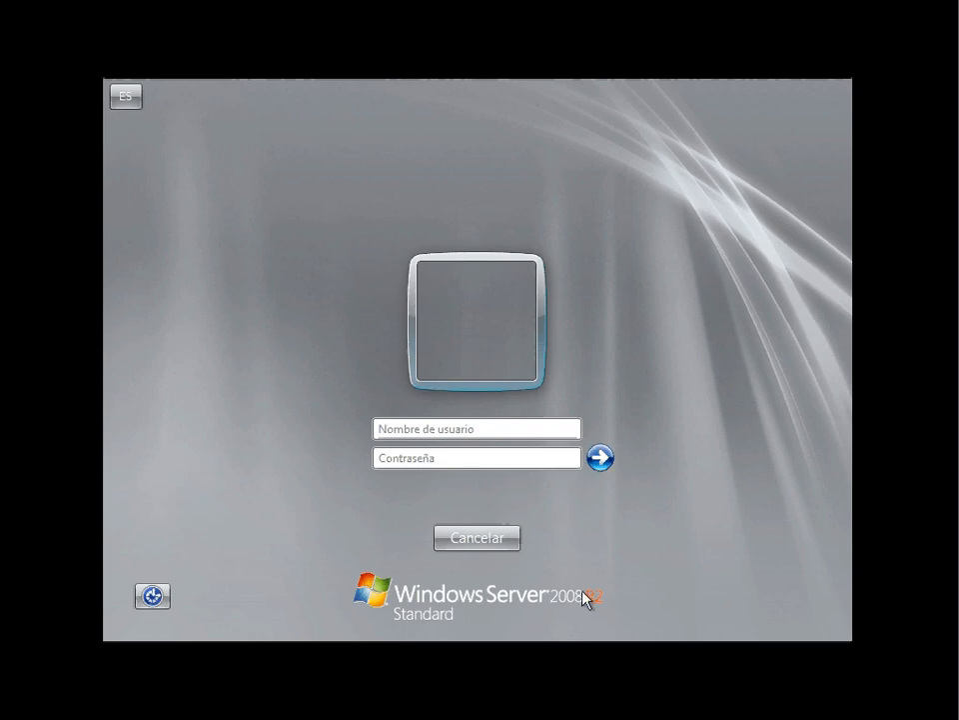
left_click(395, 427)
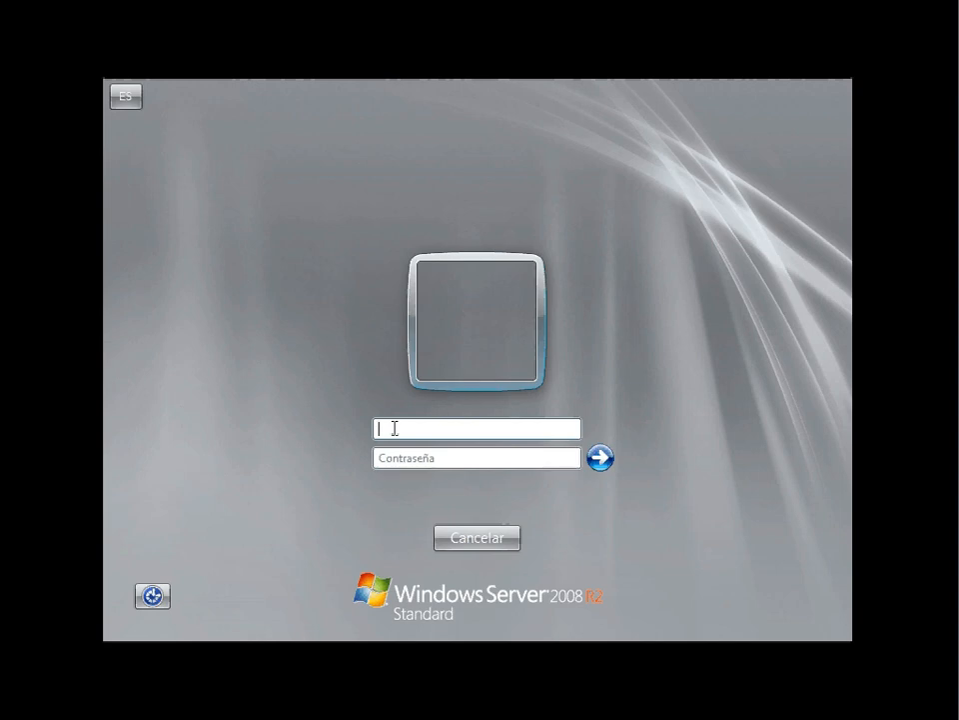
type("administrador")
key("Tab")
type("********")
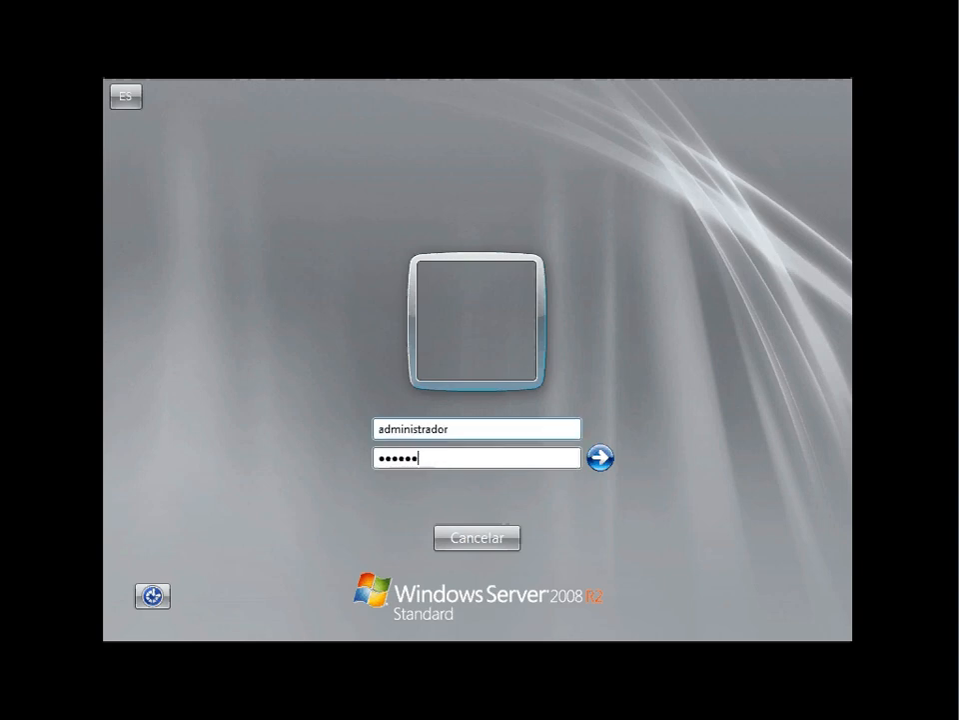
type("**")
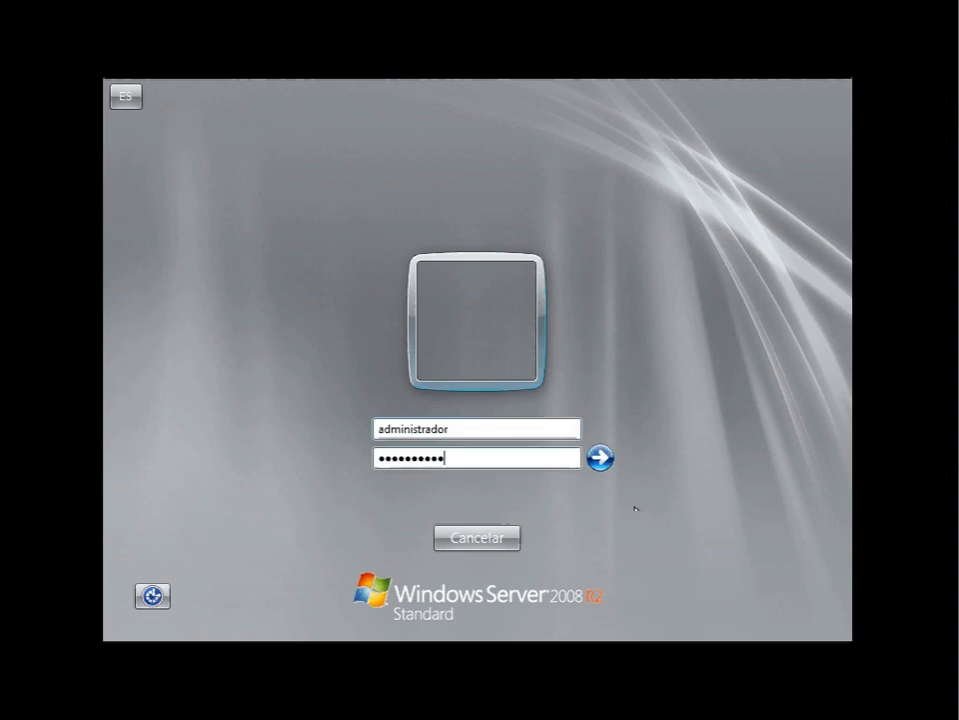
key("Return")
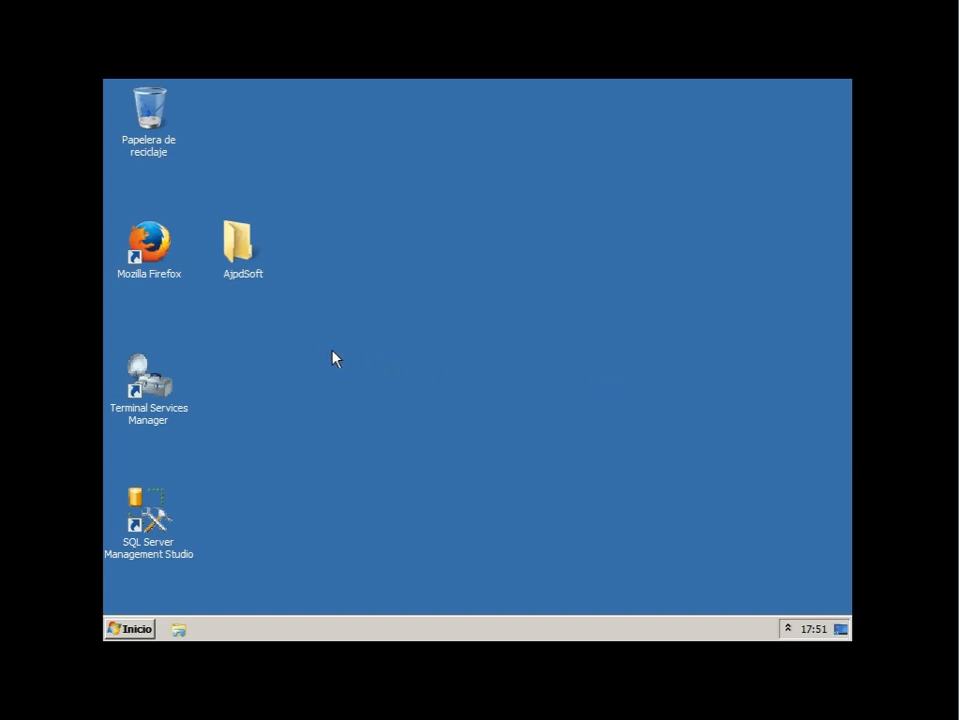
- Set the server's screen resolution to 1024 × 768, apply it and close the display settings
right_click(408, 336)
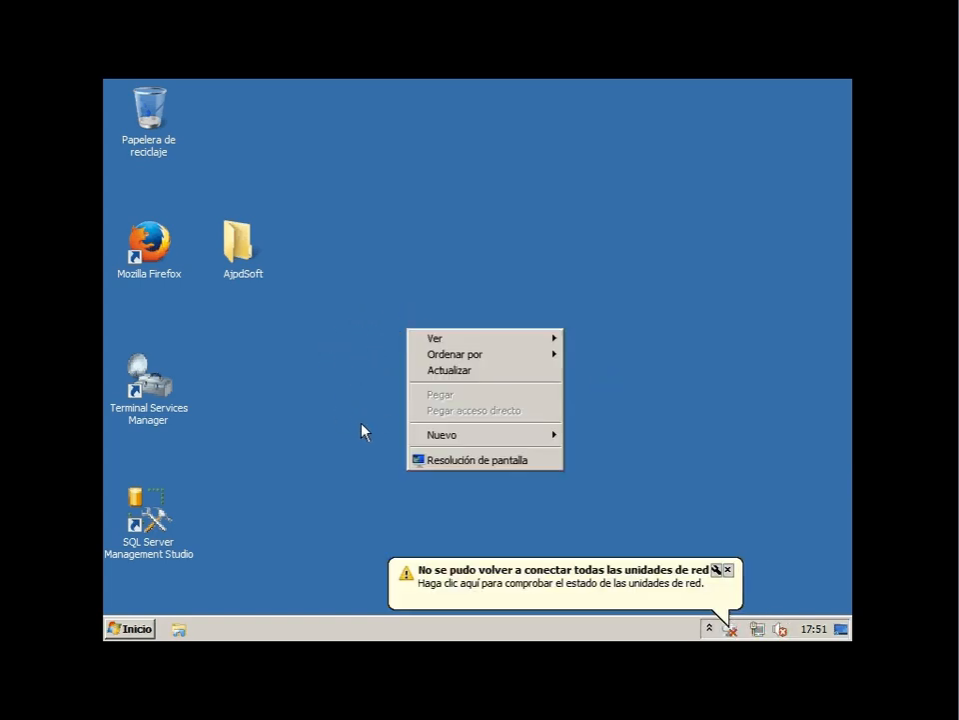
left_click(465, 460)
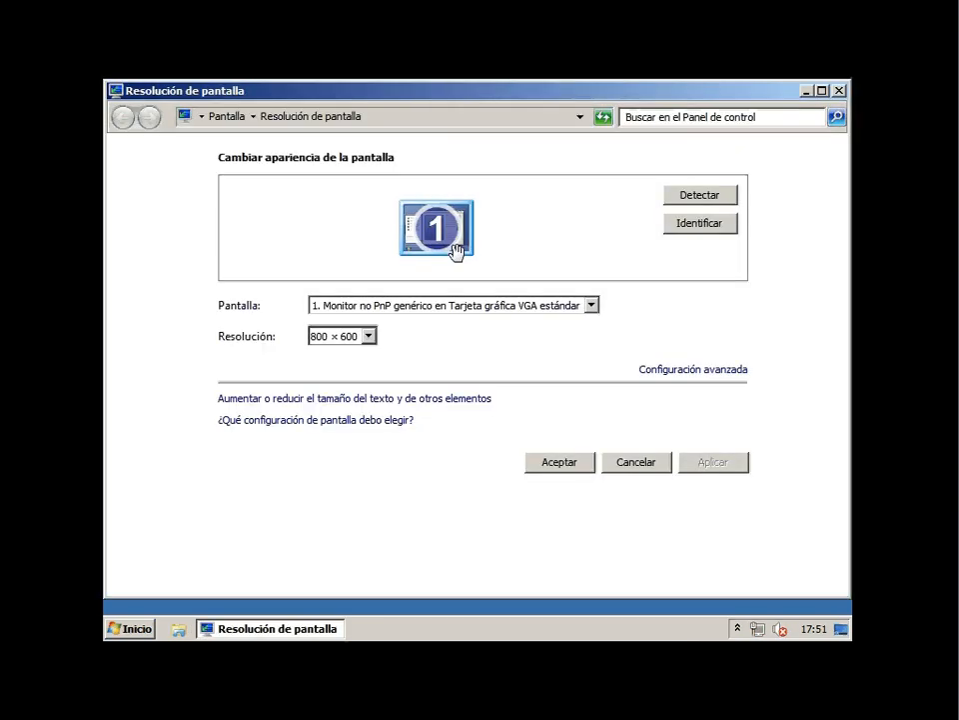
left_click(340, 336)
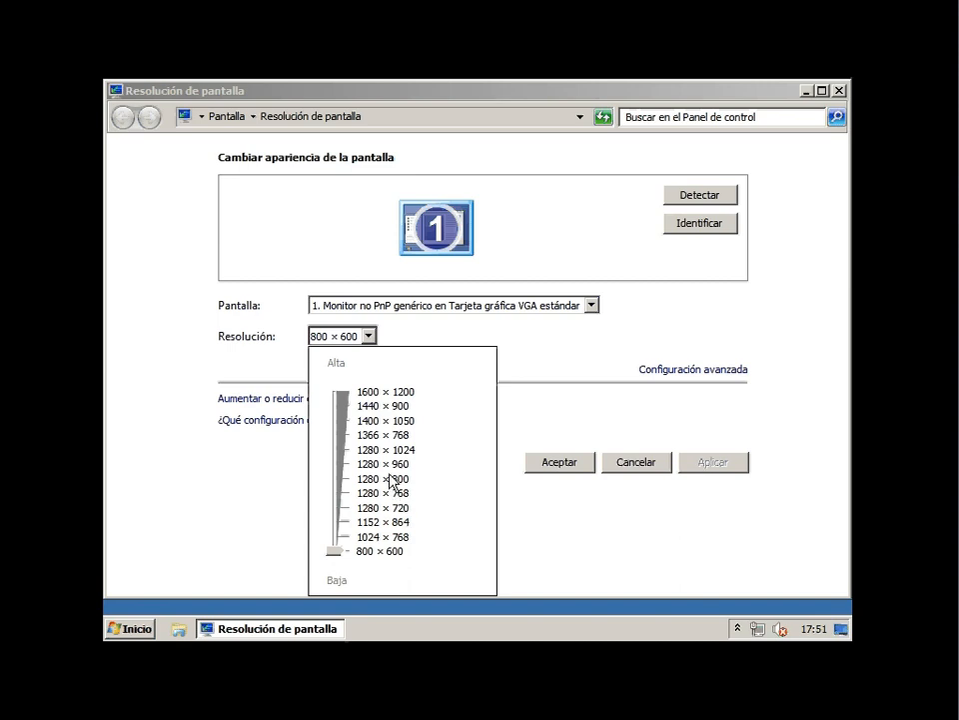
left_click(388, 538)
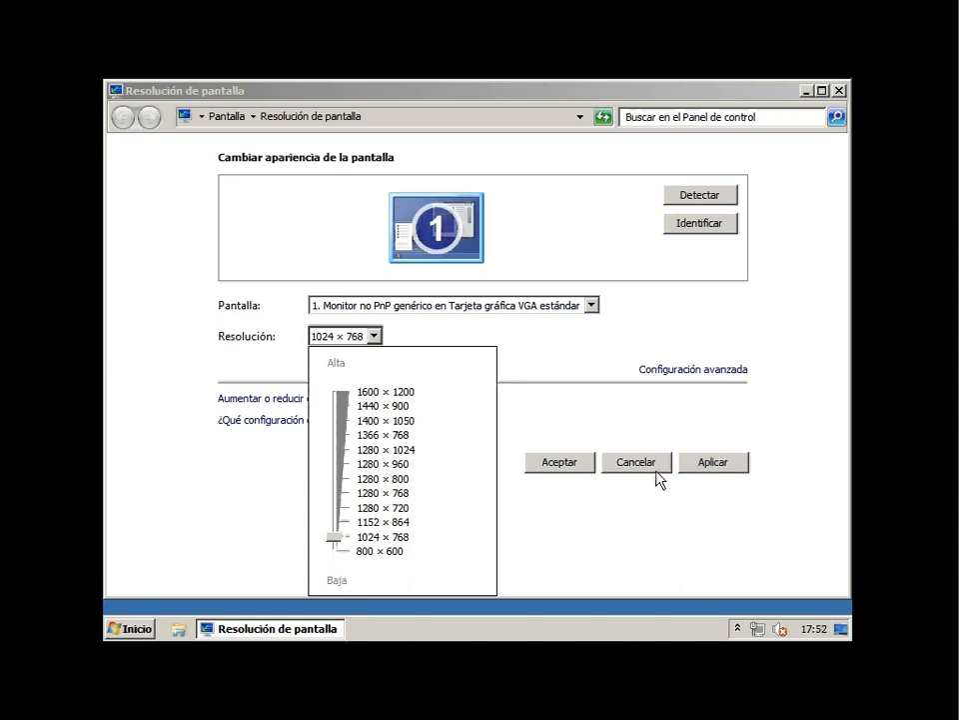
left_click(715, 466)
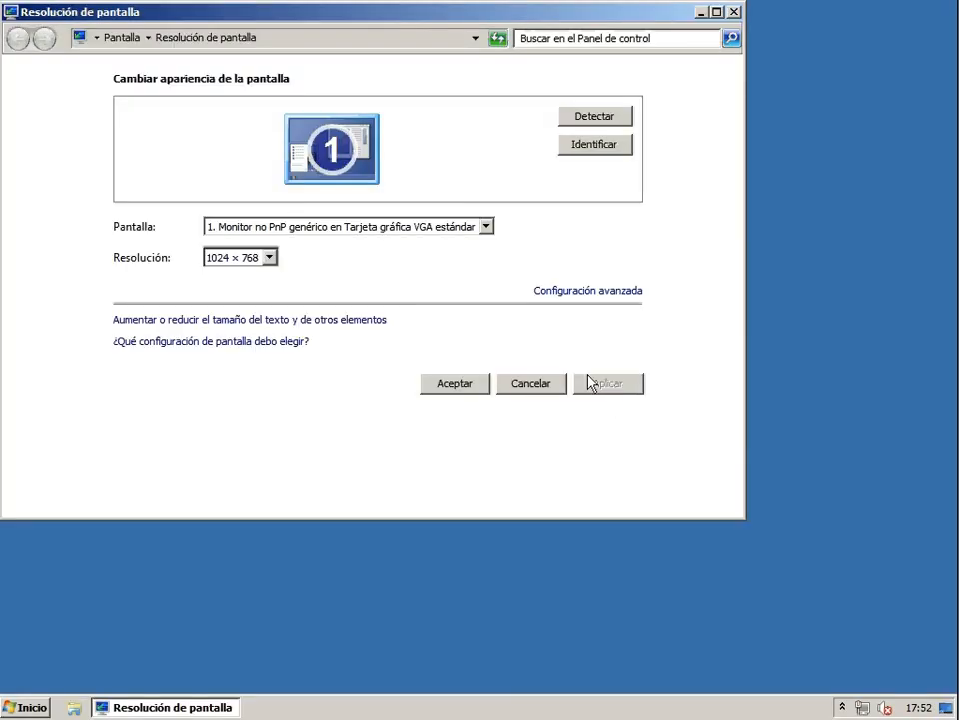
left_click(470, 384)
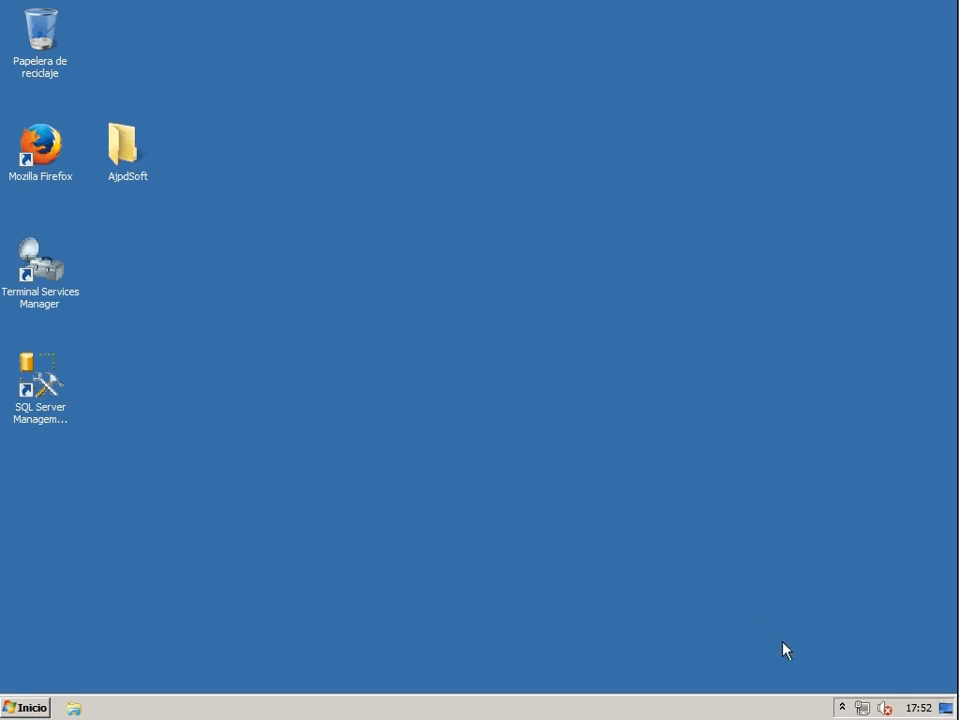
- Open the properties of Conexión de área local and disable Protocolo de Internet versión 6 (TCP/IPv6), dismissing the password notification
right_click(863, 707)
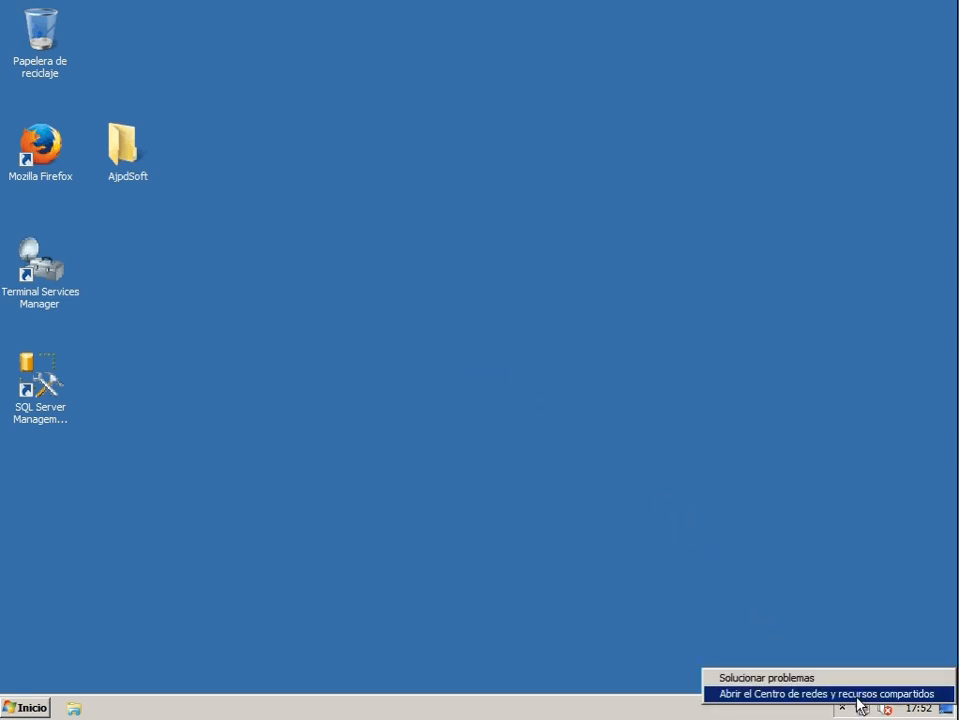
left_click(794, 694)
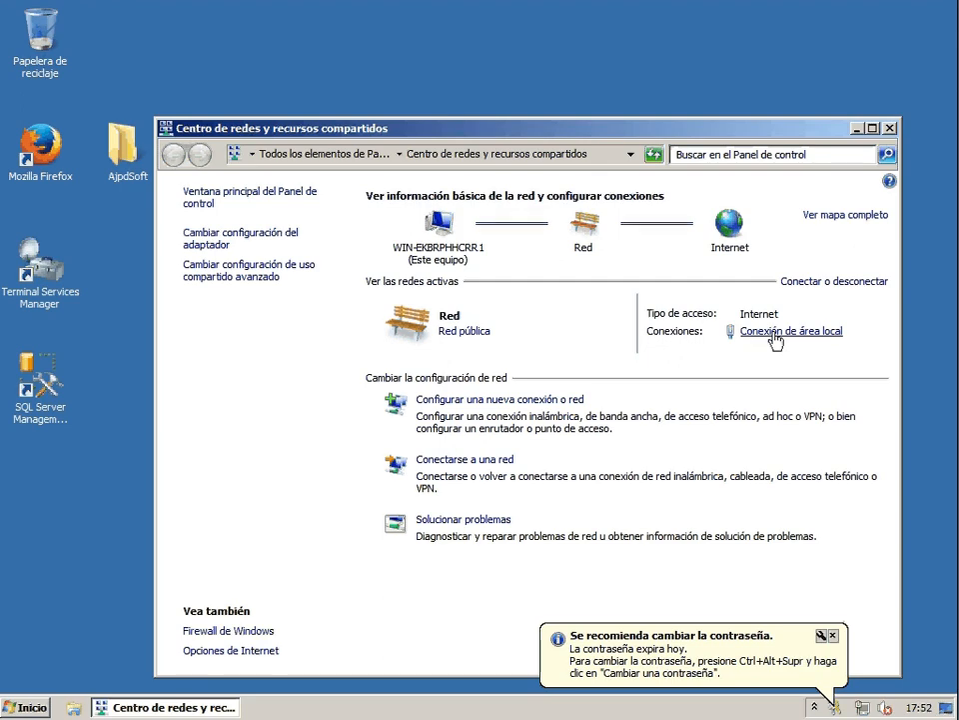
left_click(775, 334)
left_click(836, 645)
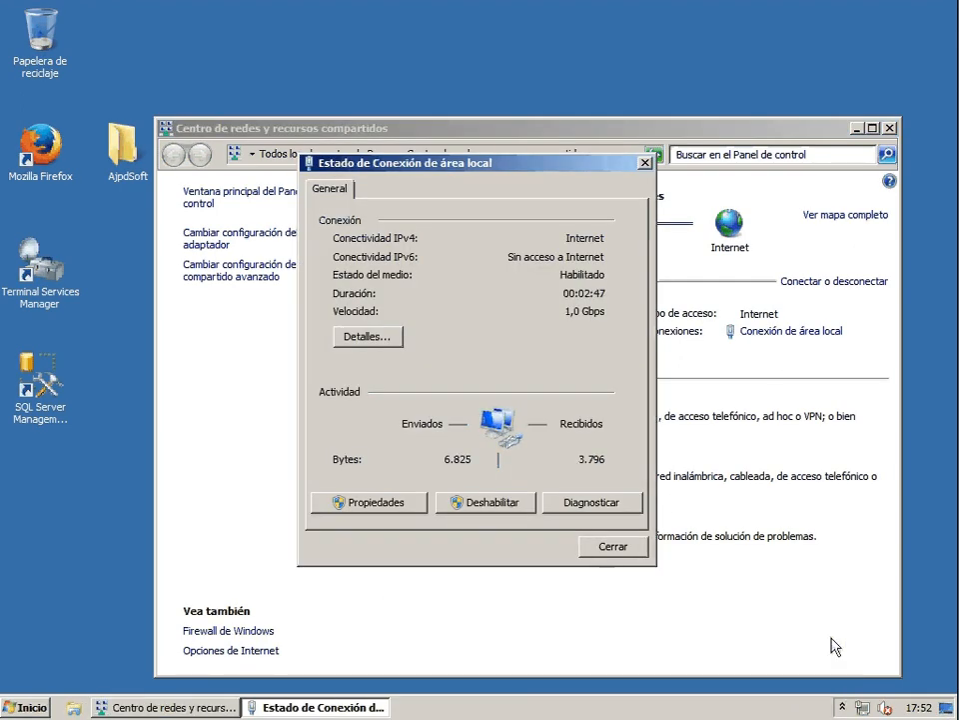
left_click(371, 502)
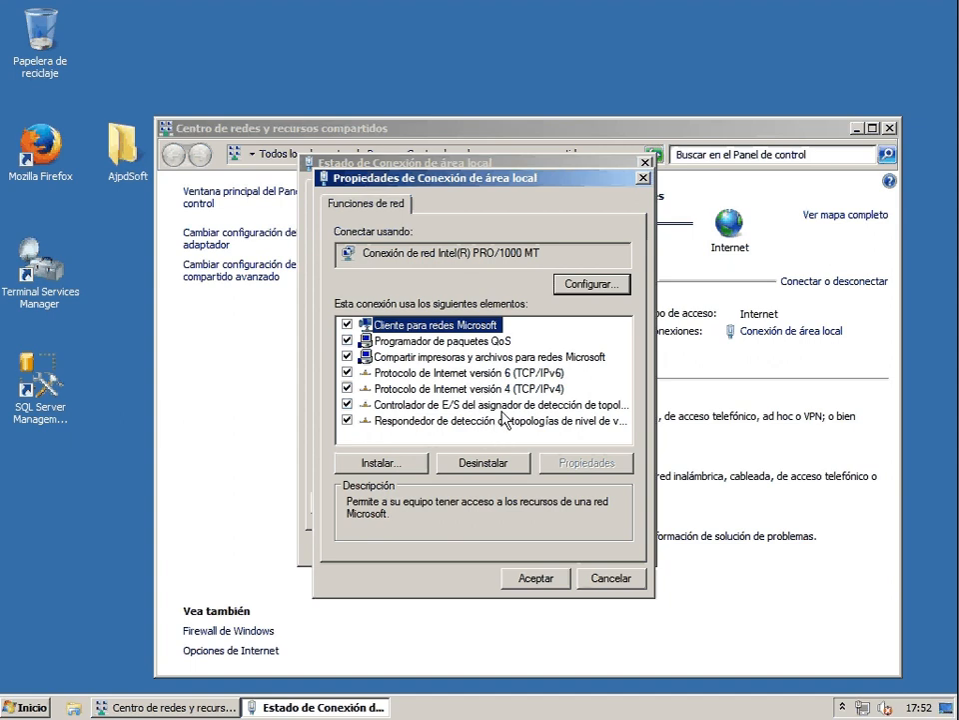
left_click(512, 374)
key("space")
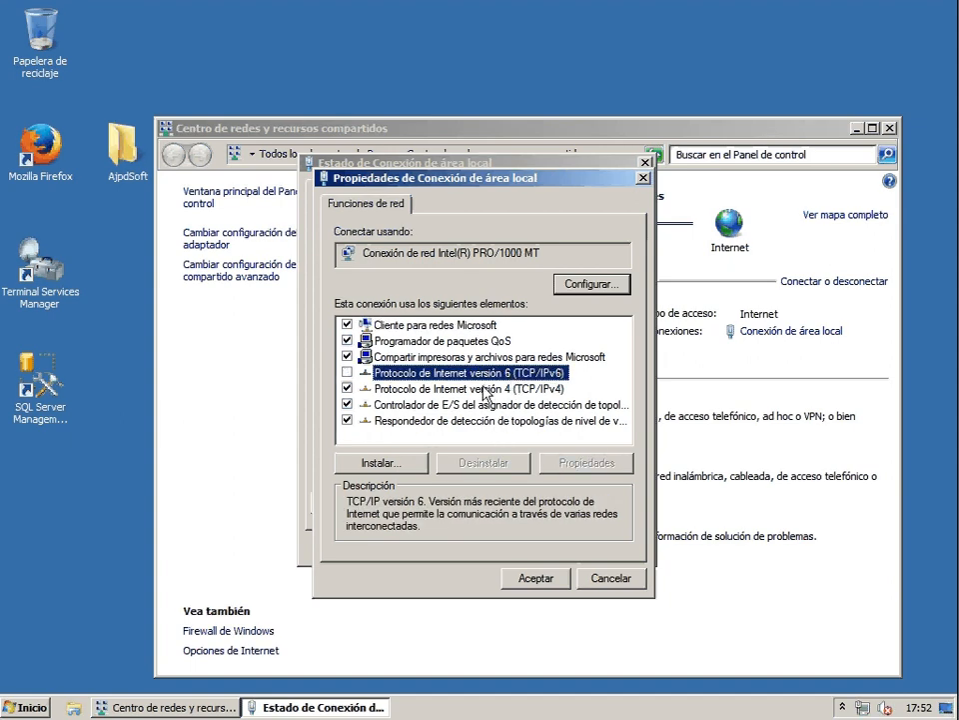
- Set a static IPv4 configuration with IP 192.168.1.213, mask 255.255.255.0, gateway 192.168.1.1 and DNS servers 192.168.1.20 and 8.8.8.8, closing the network windows
left_click(485, 393)
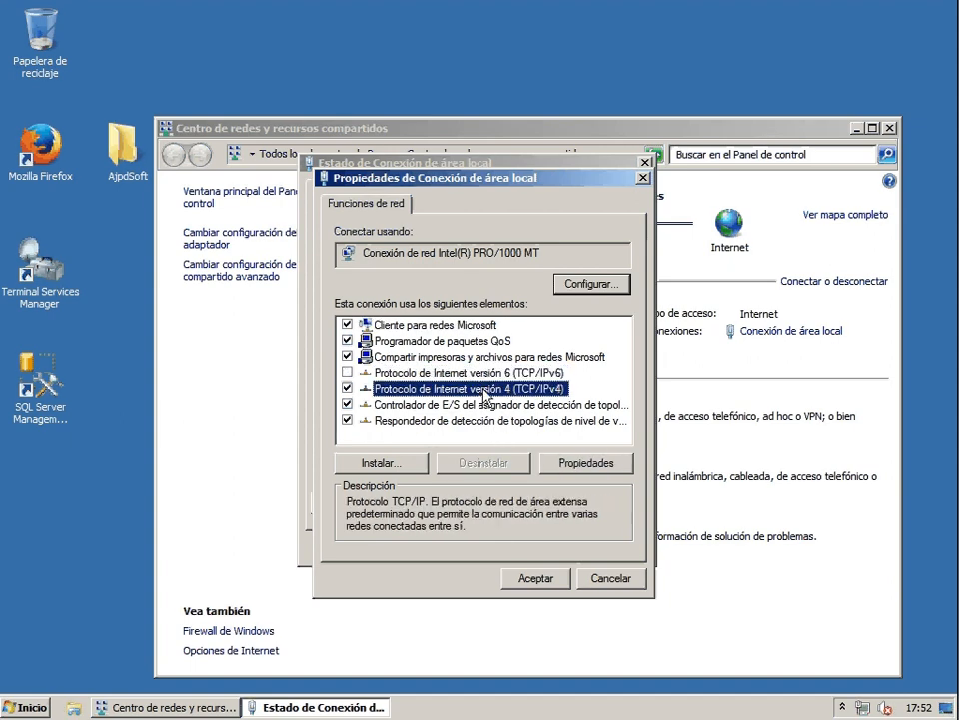
left_click(589, 463)
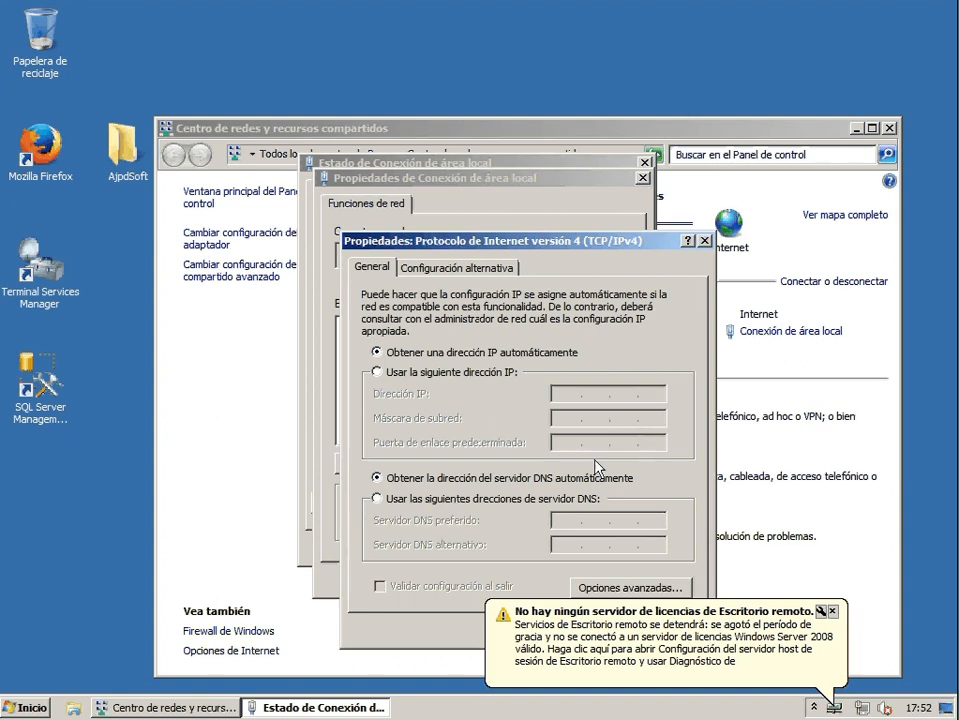
left_click(833, 611)
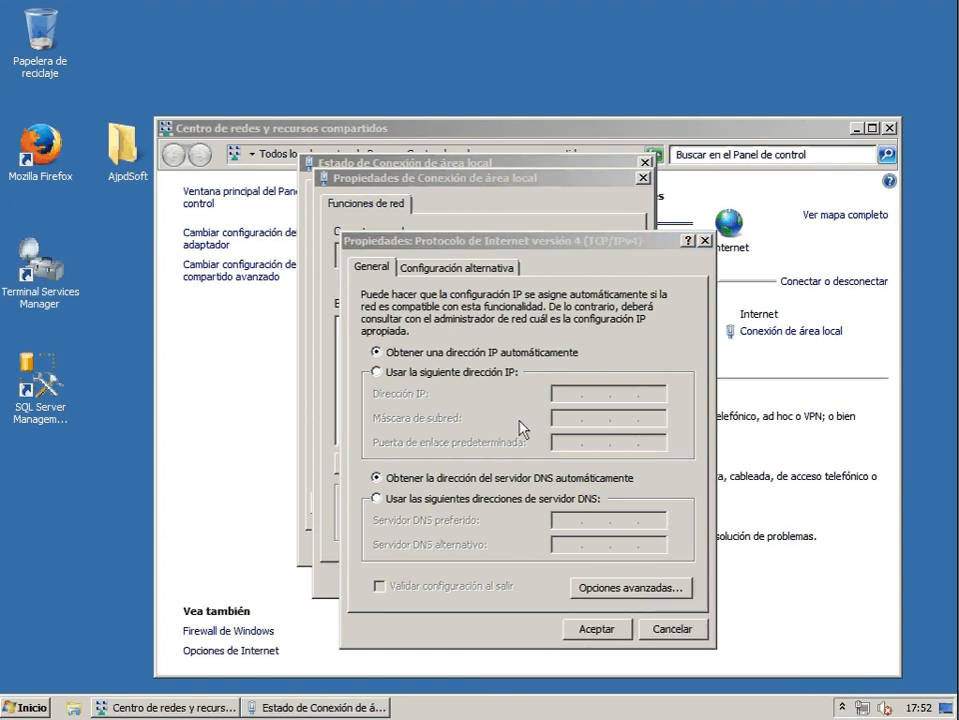
left_click(492, 376)
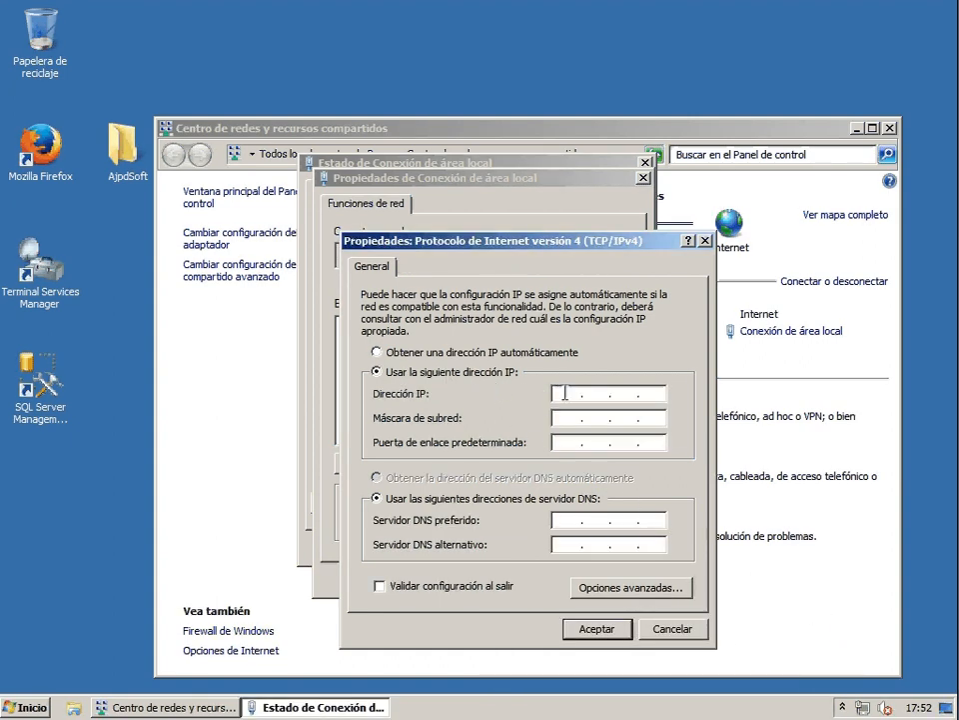
left_click(565, 393)
type("192 . 168 . 001 . 213")
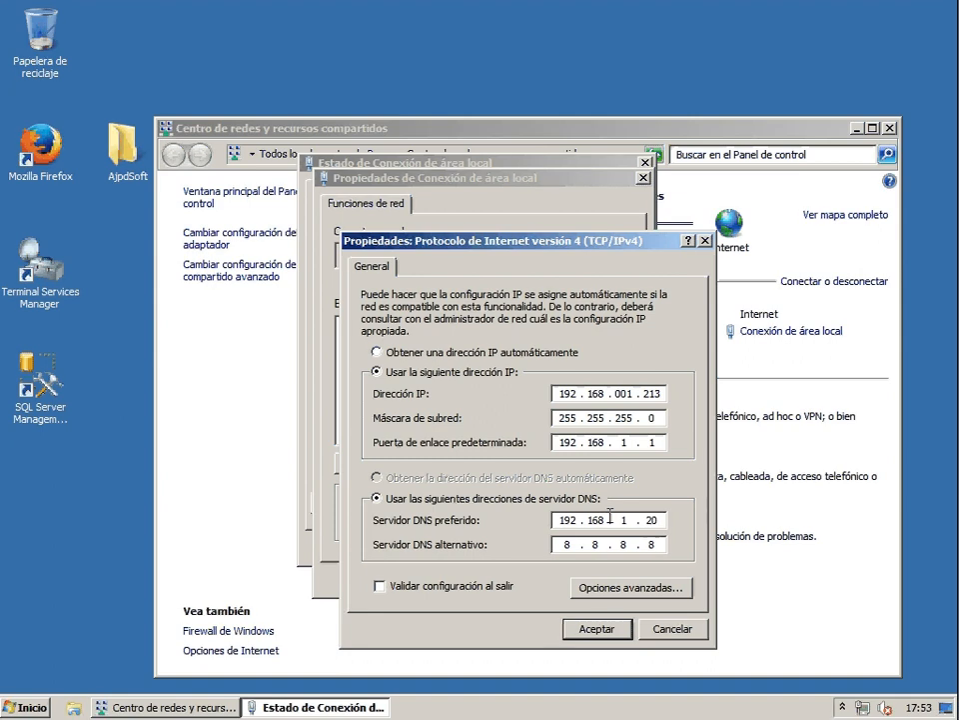
left_click(612, 634)
left_click(552, 580)
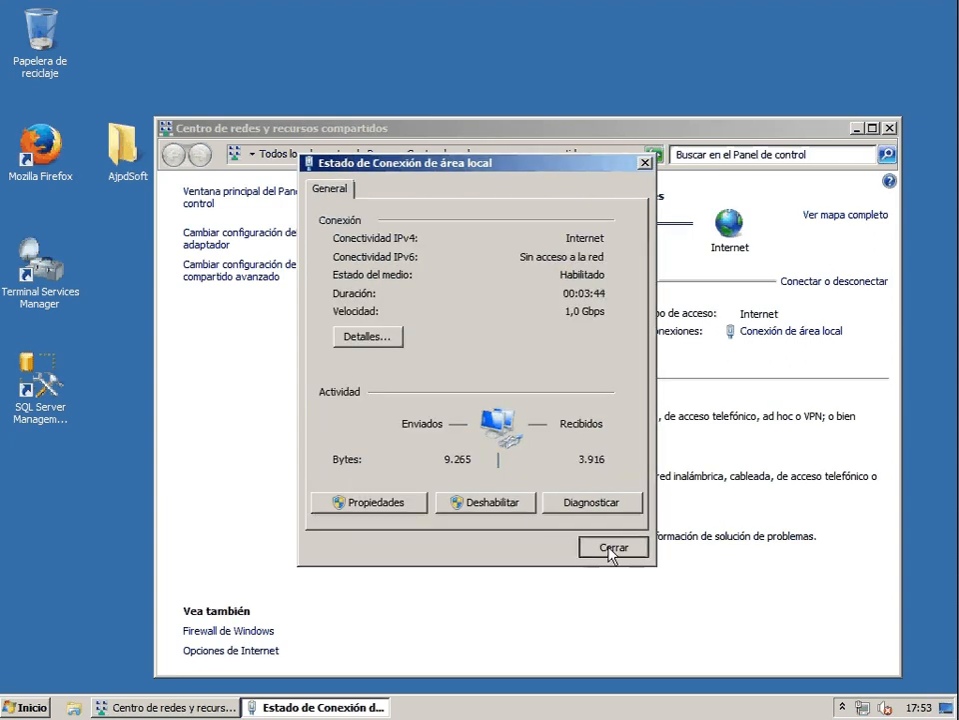
left_click(612, 551)
left_click(888, 128)
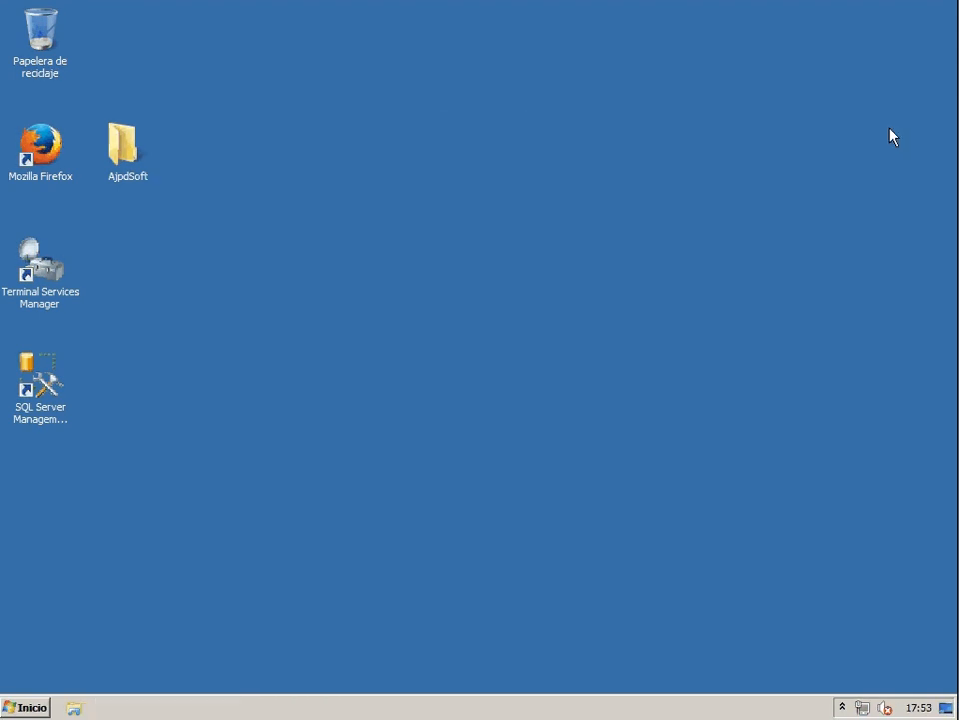
- Open the computer name settings from the system properties and set the computer name to SRVFACTURACION
left_click(28, 710)
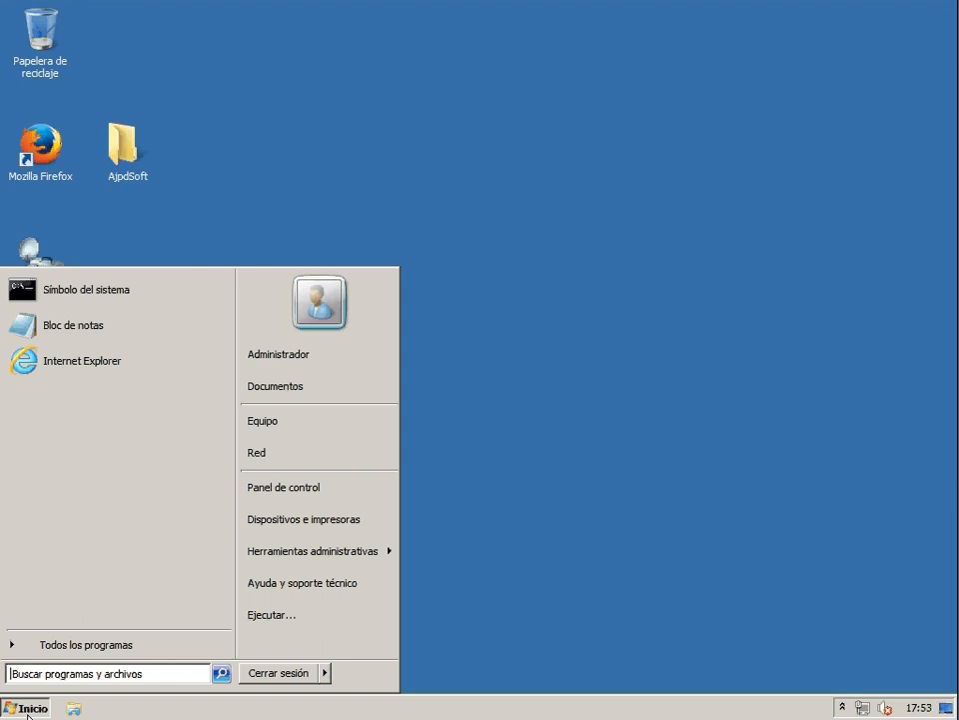
right_click(310, 433)
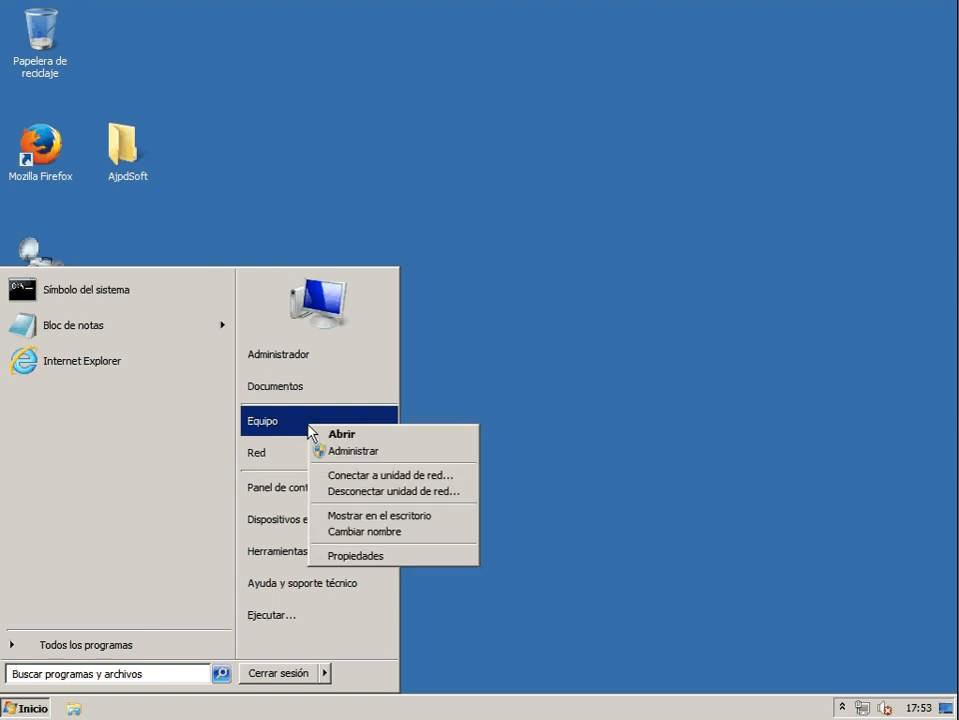
left_click(394, 557)
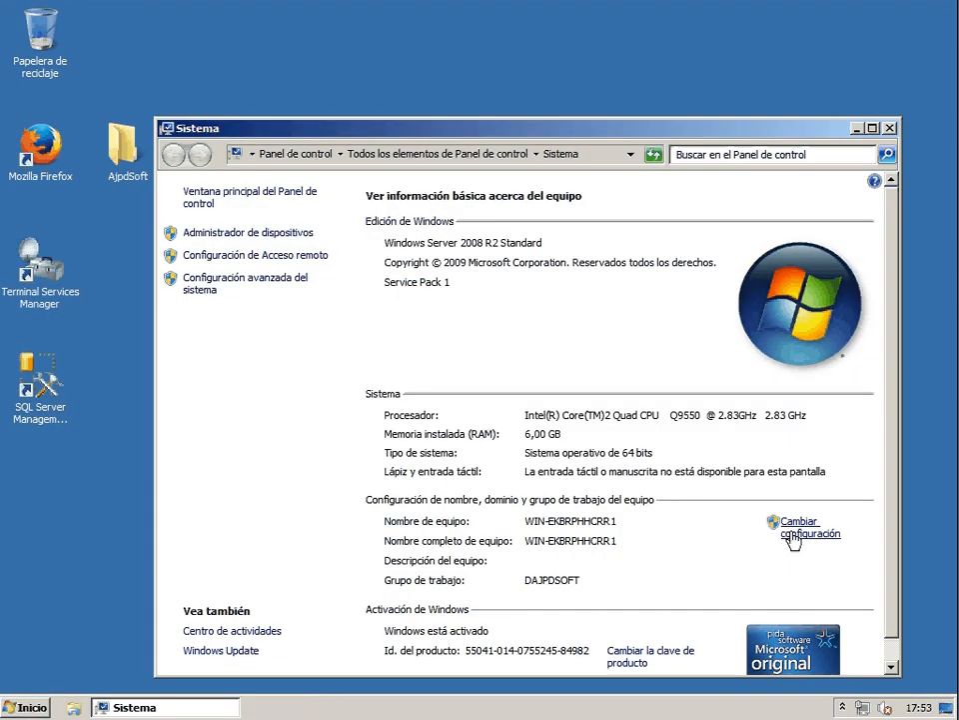
left_click(790, 535)
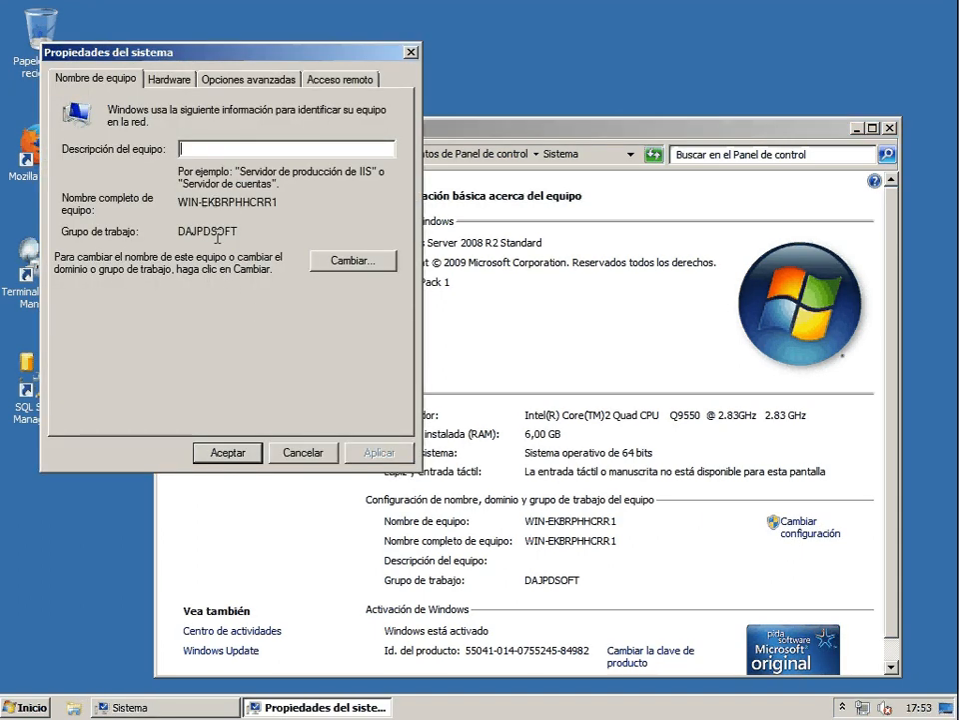
left_click_drag(179, 204, 299, 231)
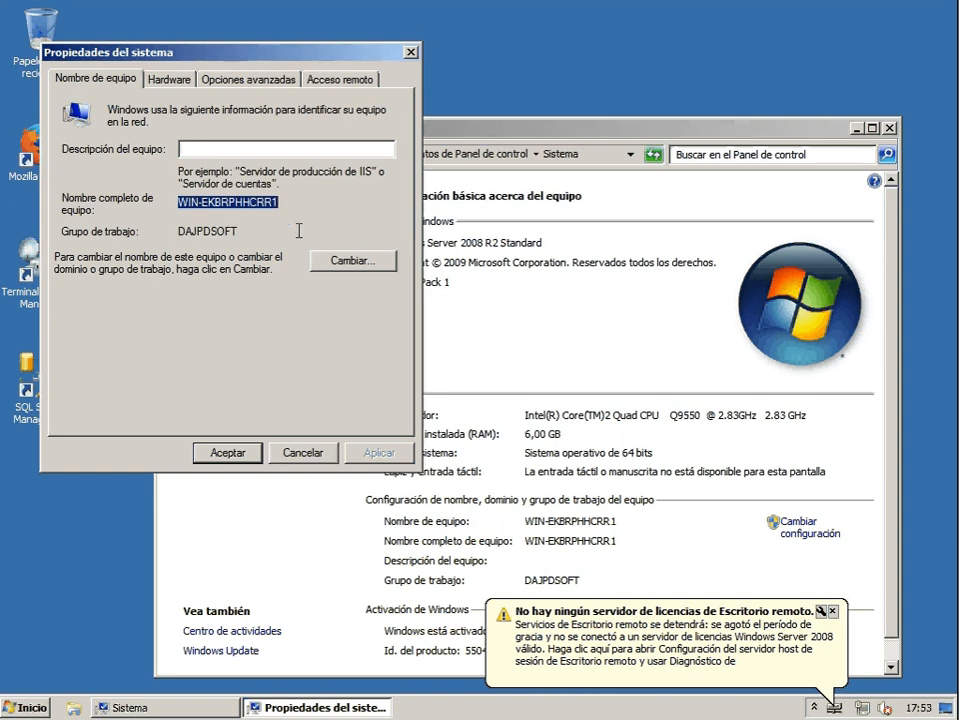
left_click(347, 264)
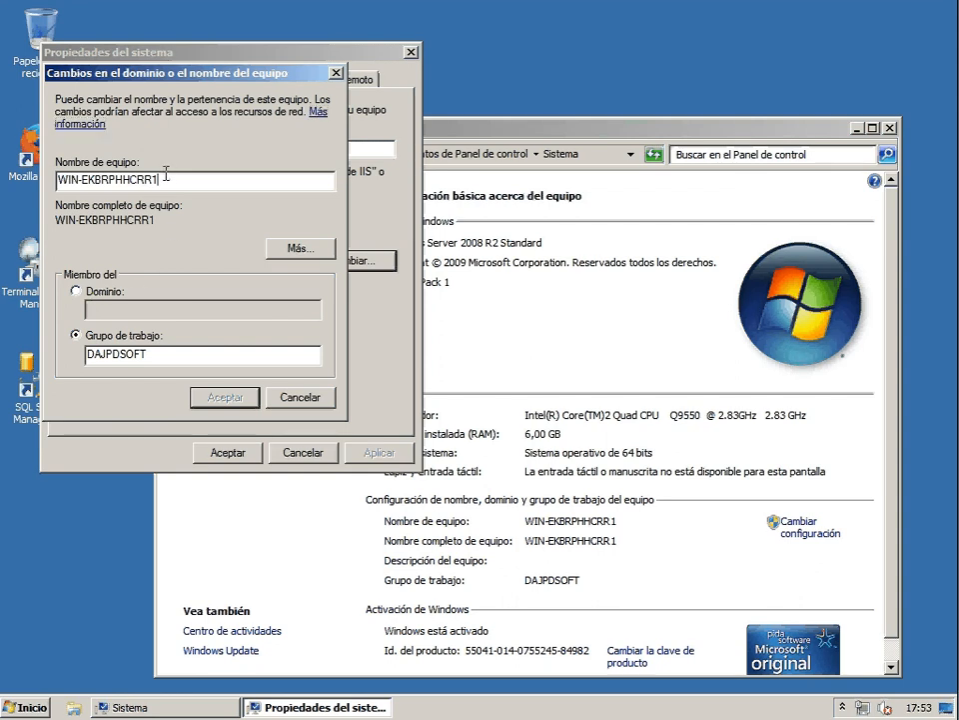
left_click_drag(285, 180, 50, 183)
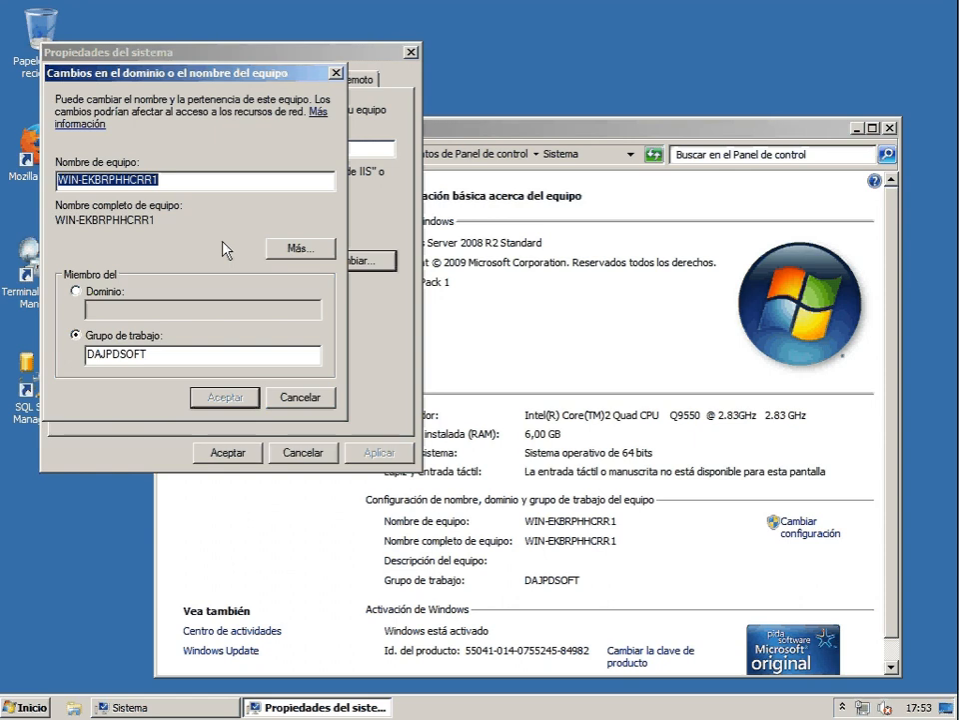
type("SRV")
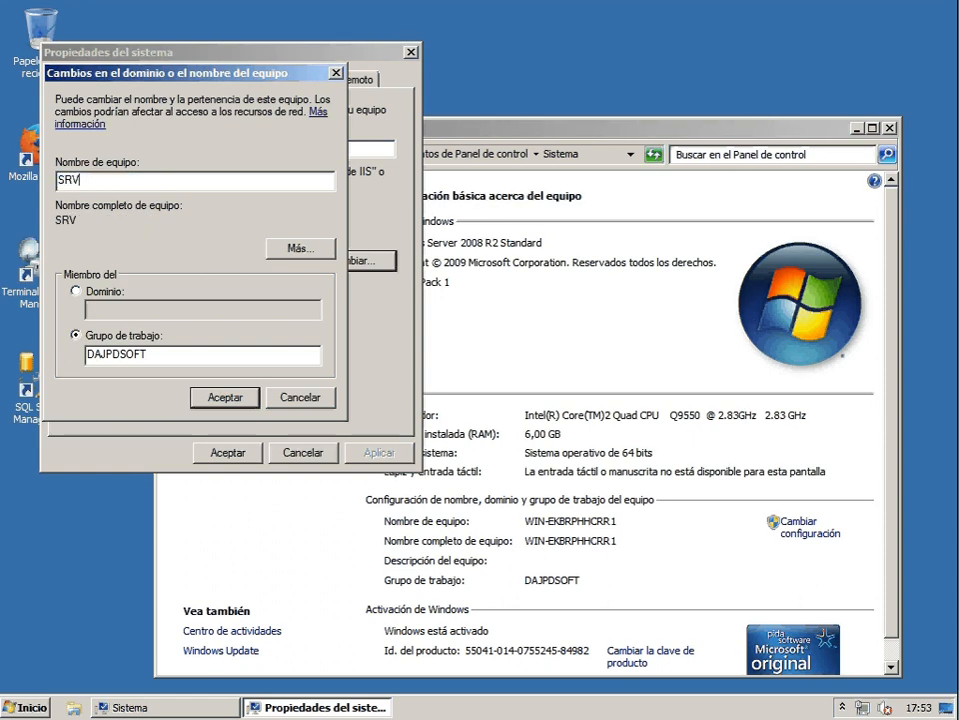
type("FACTURACION")
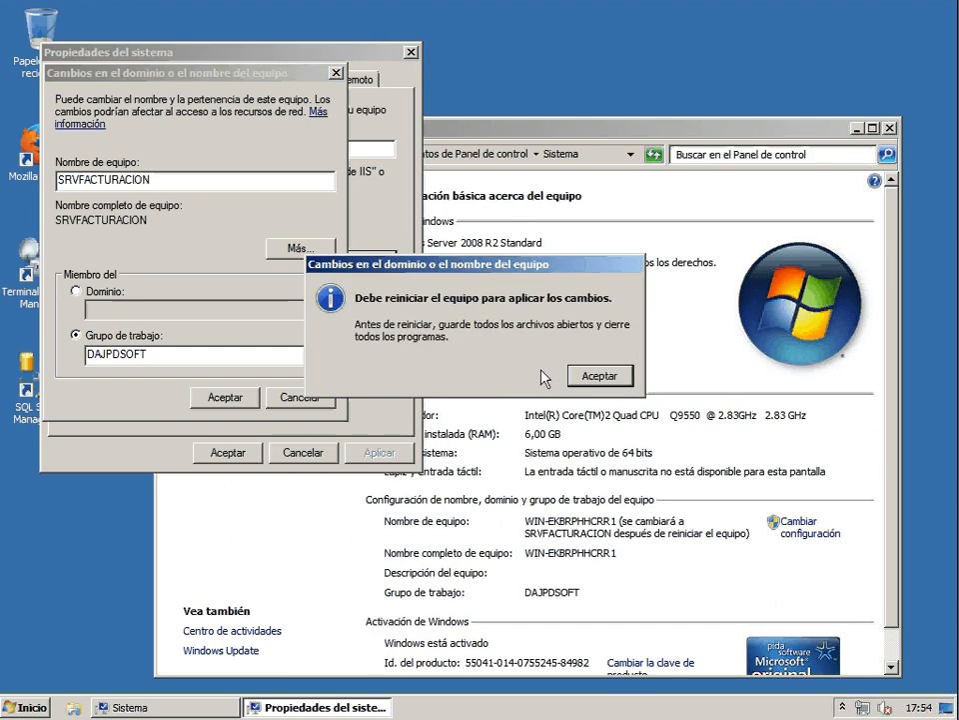
- Accept the computer name change, close the system properties and restart the server immediately
left_click(600, 376)
left_click(222, 458)
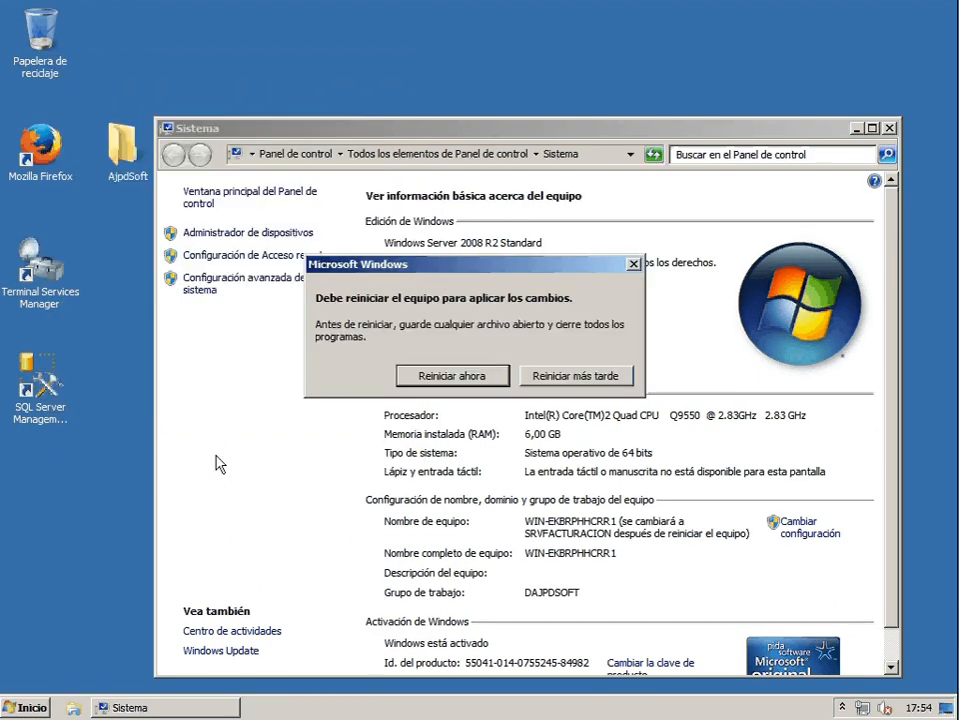
left_click(479, 376)
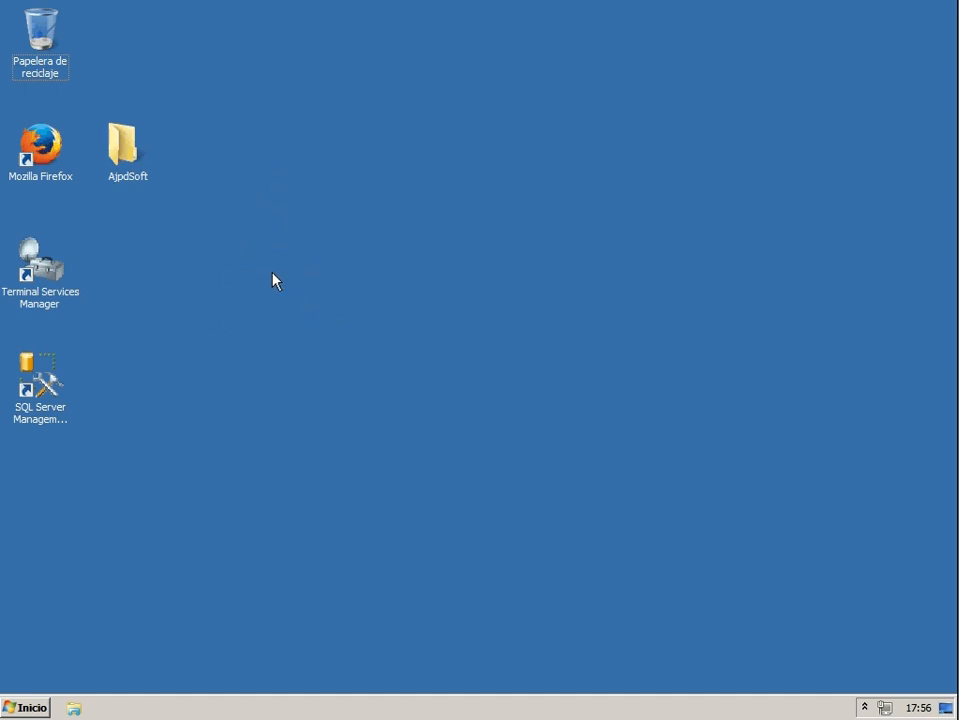
- Open the Administrador.DAJPDSOFT profile folder under Usuarios on Sistema (C:)
key("super+e")
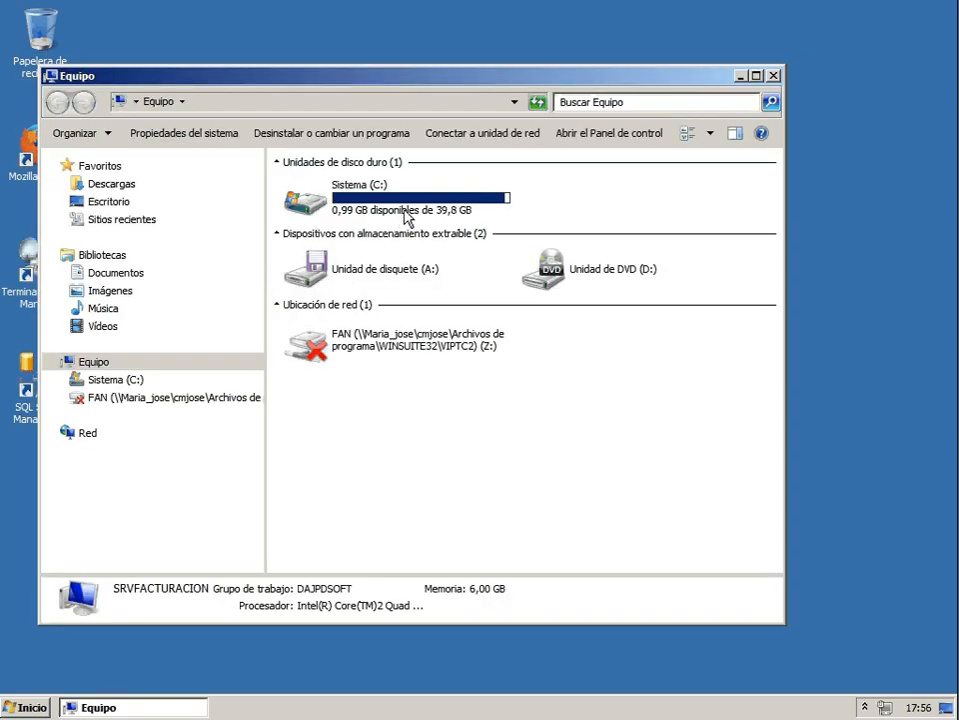
double_click(378, 210)
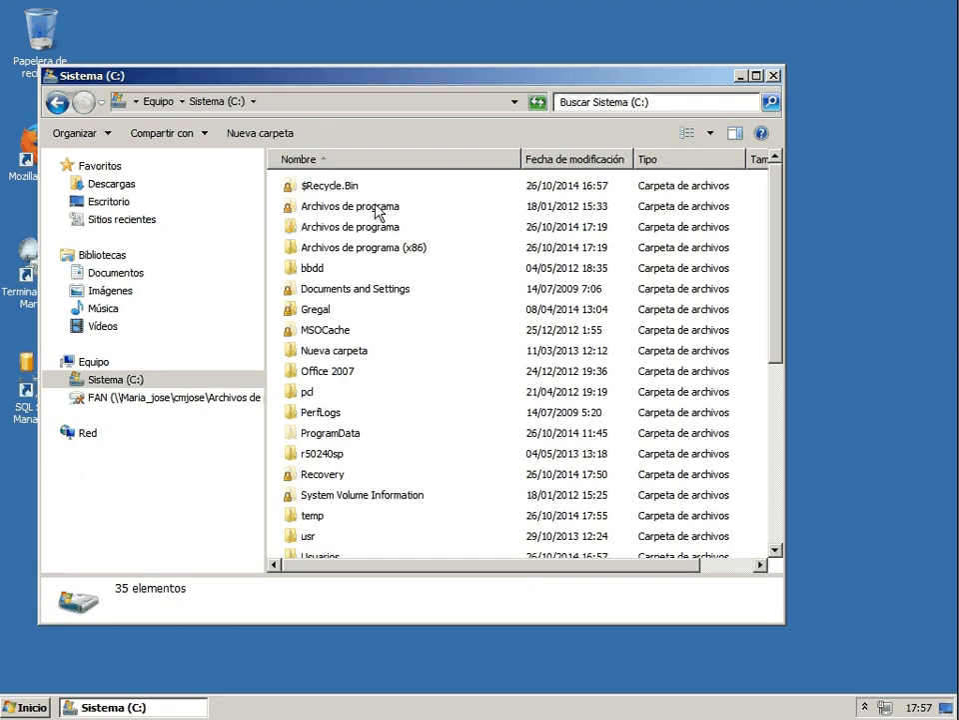
scroll(391, 360, "down", 6)
scroll(340, 345, "up", 2)
left_click(319, 326)
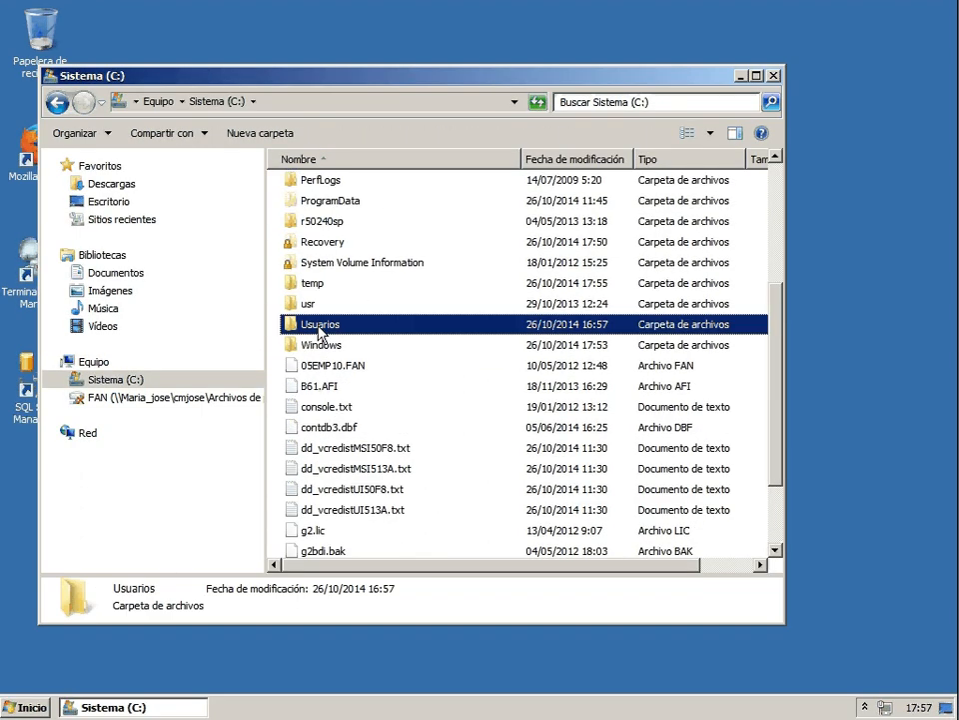
double_click(320, 326)
scroll(392, 345, "down", 1)
scroll(390, 345, "up", 1)
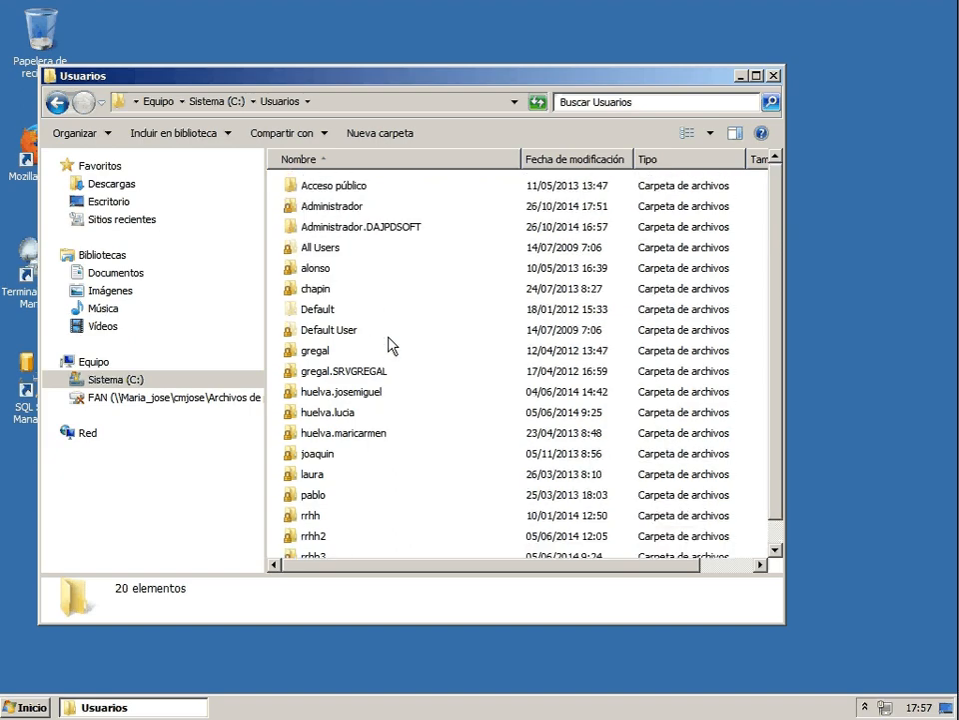
double_click(364, 229)
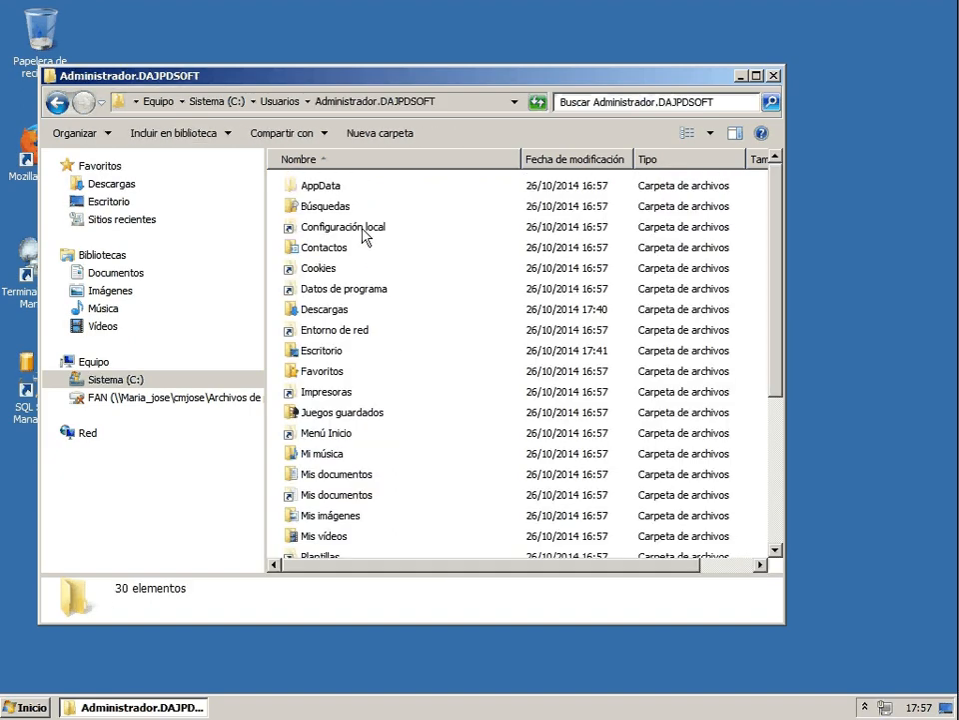
- Open sid.txt from the Escritorio folder of the Administrador.DAJPDSOFT profile and move its window clear of the file list
scroll(341, 402, "down", 1)
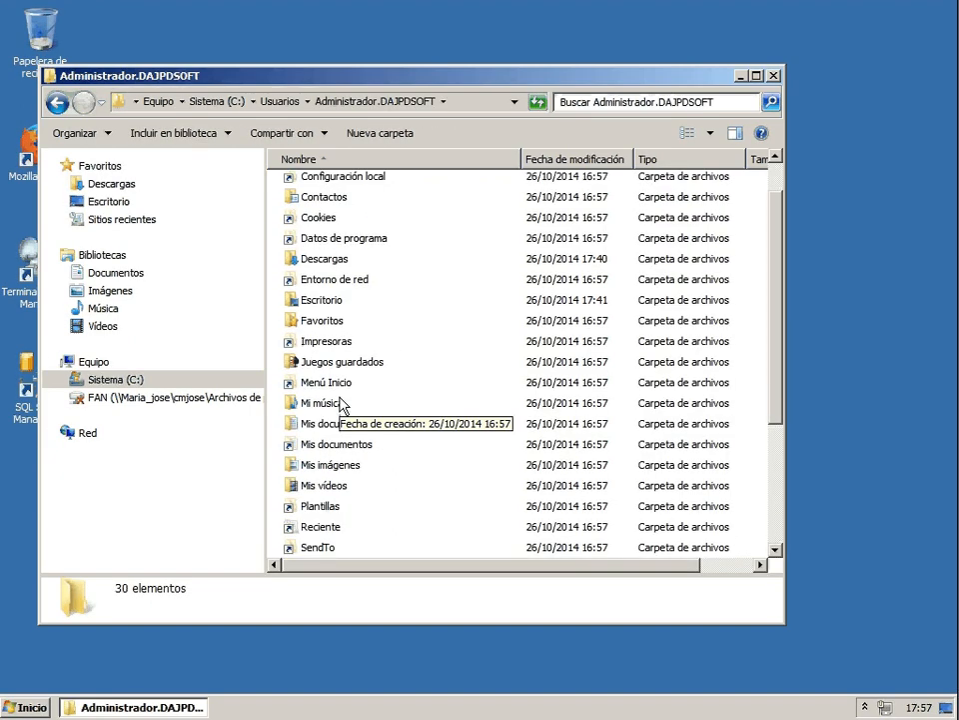
scroll(341, 402, "down", 2)
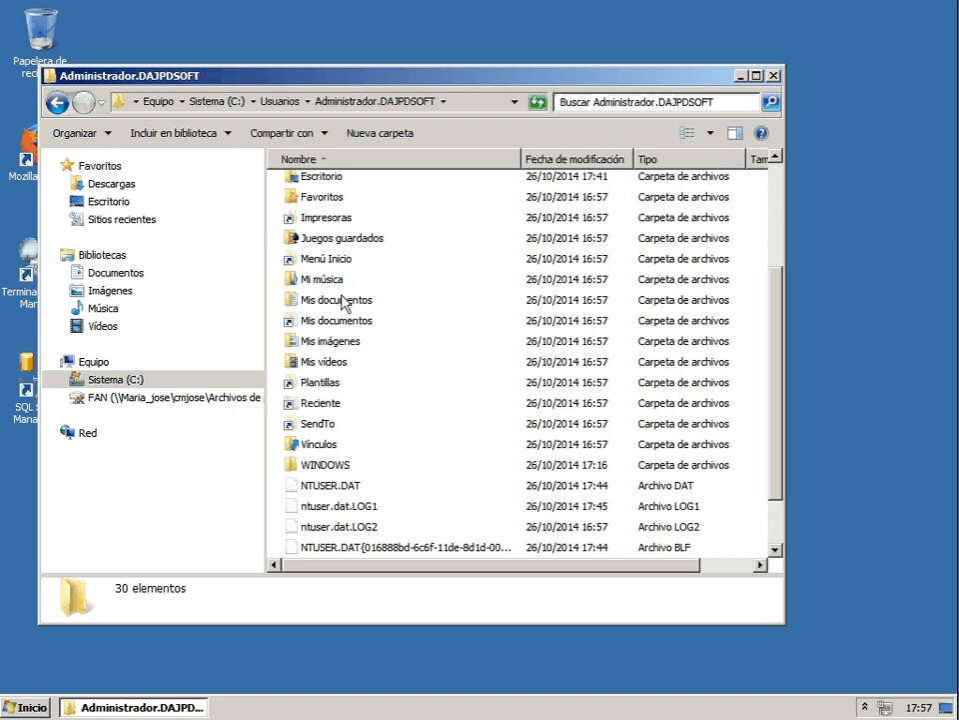
scroll(345, 302, "up", 1)
left_click(332, 229)
double_click(333, 229)
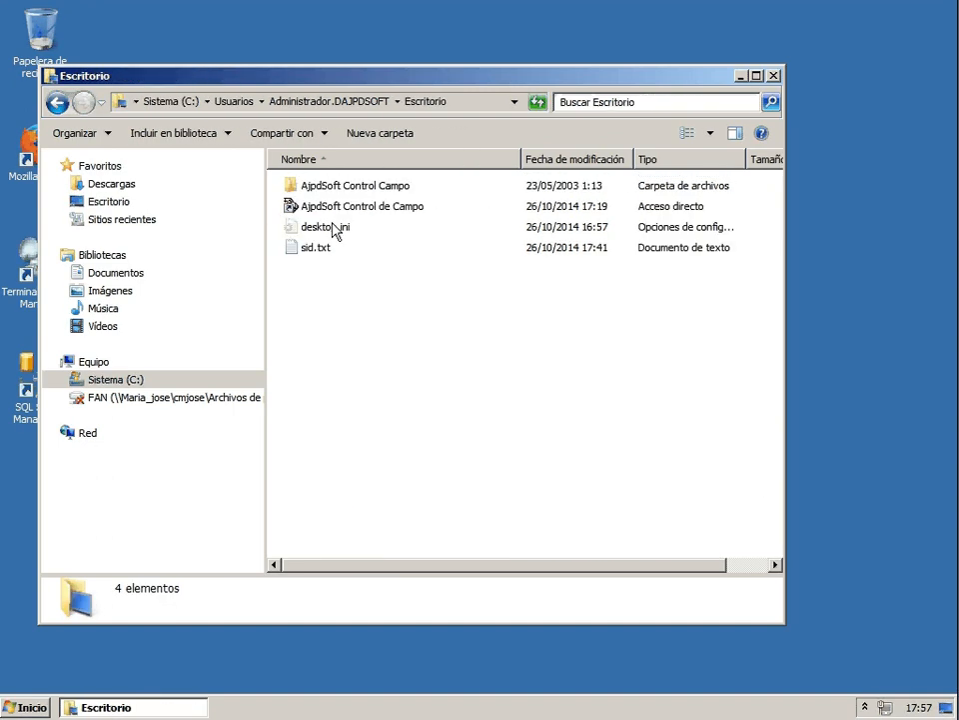
left_click(321, 250)
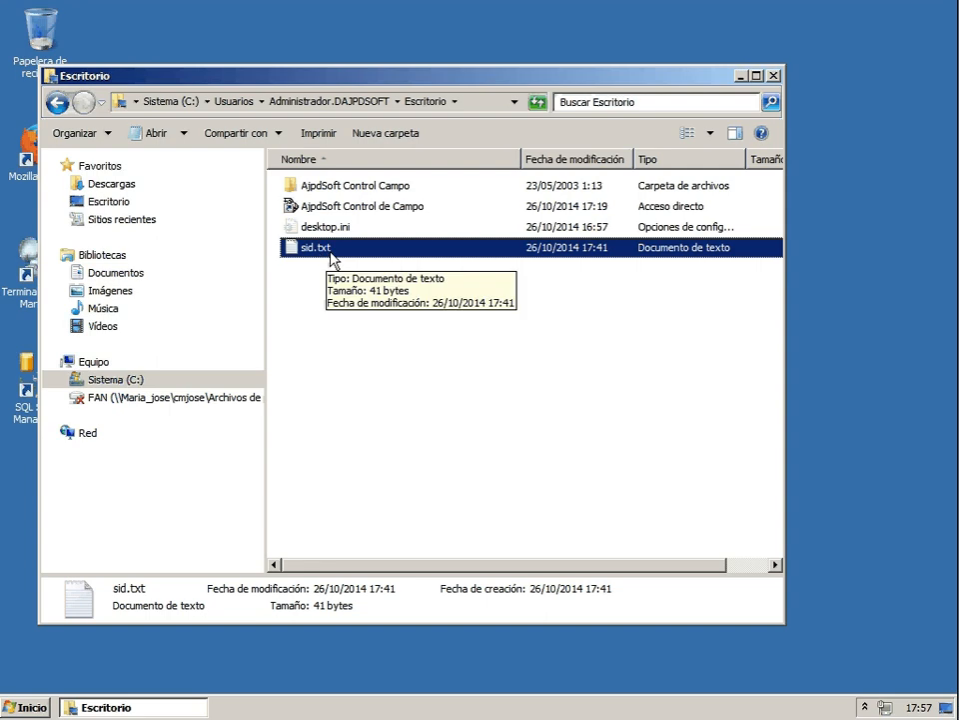
double_click(333, 250)
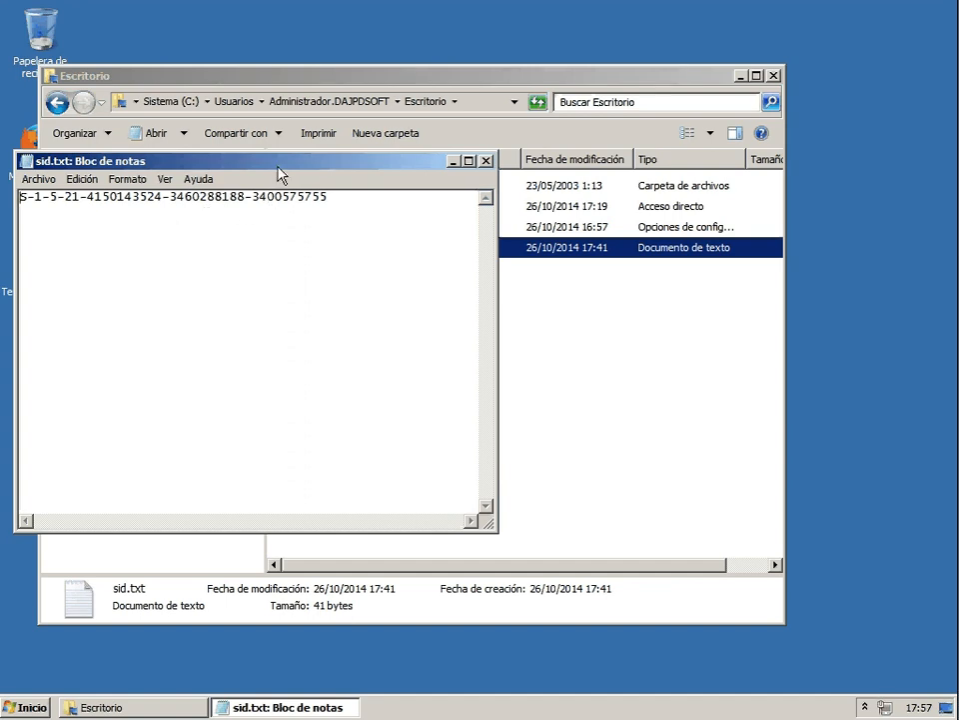
left_click_drag(287, 162, 829, 141)
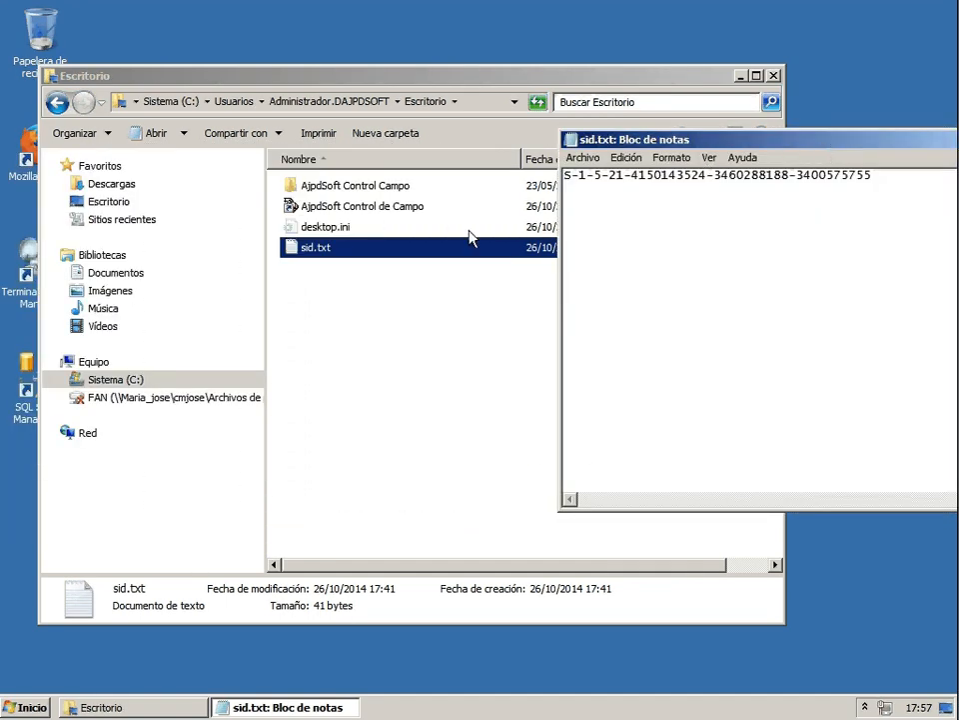
- Go back to the Administrador.DAJPDSOFT profile folder and open its Descargas folder
left_click(357, 340)
left_click(57, 103)
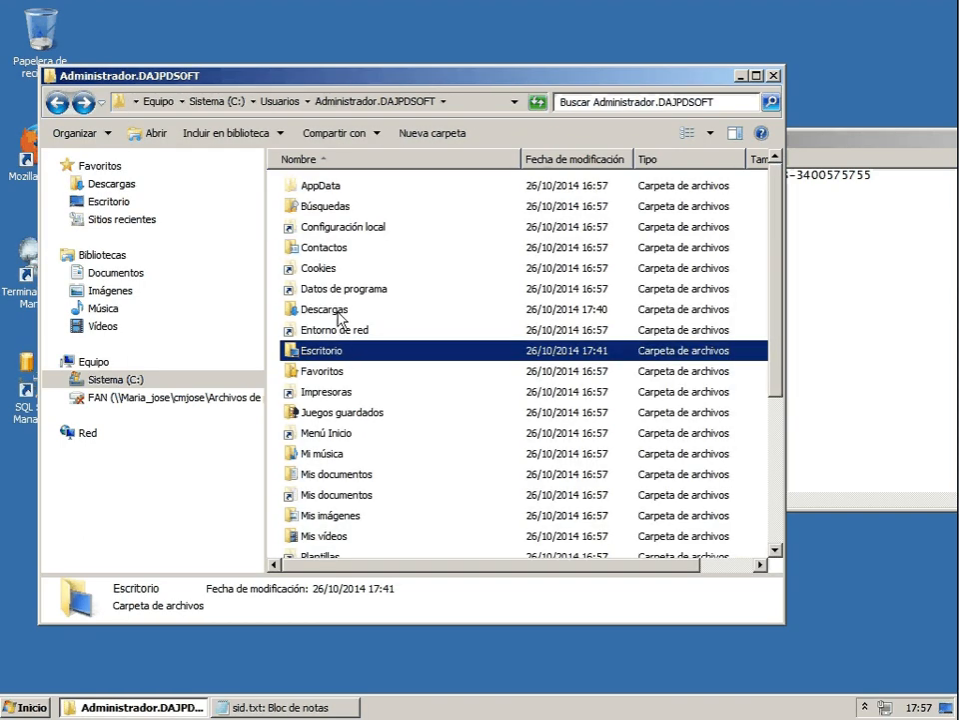
double_click(336, 310)
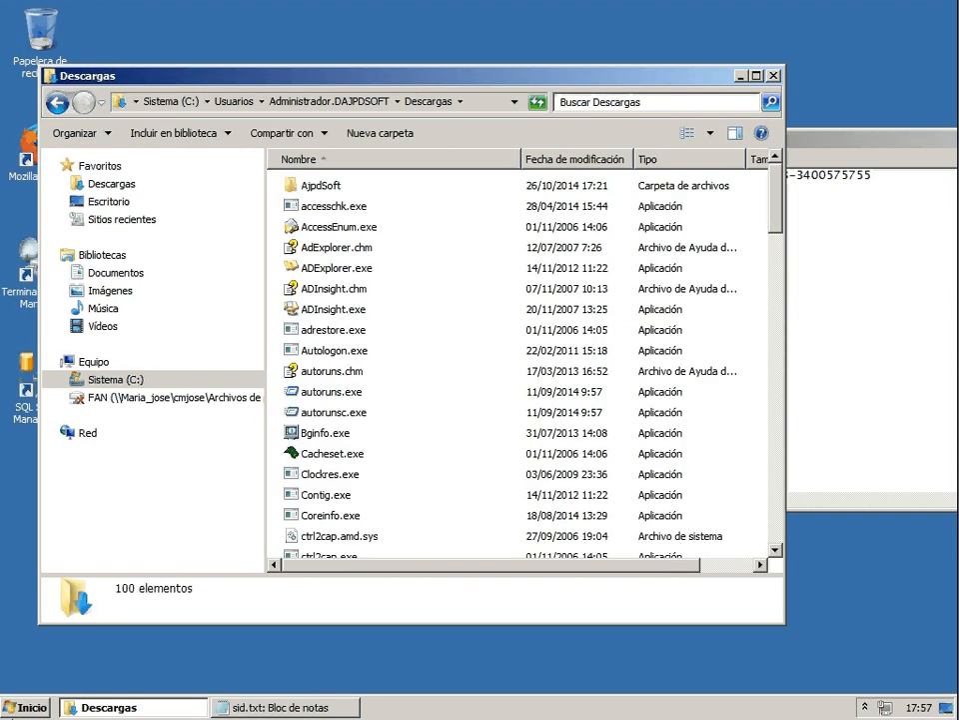
- Run cmd to open a command prompt and move its window lower so the Descargas path stays readable
left_click(22, 707)
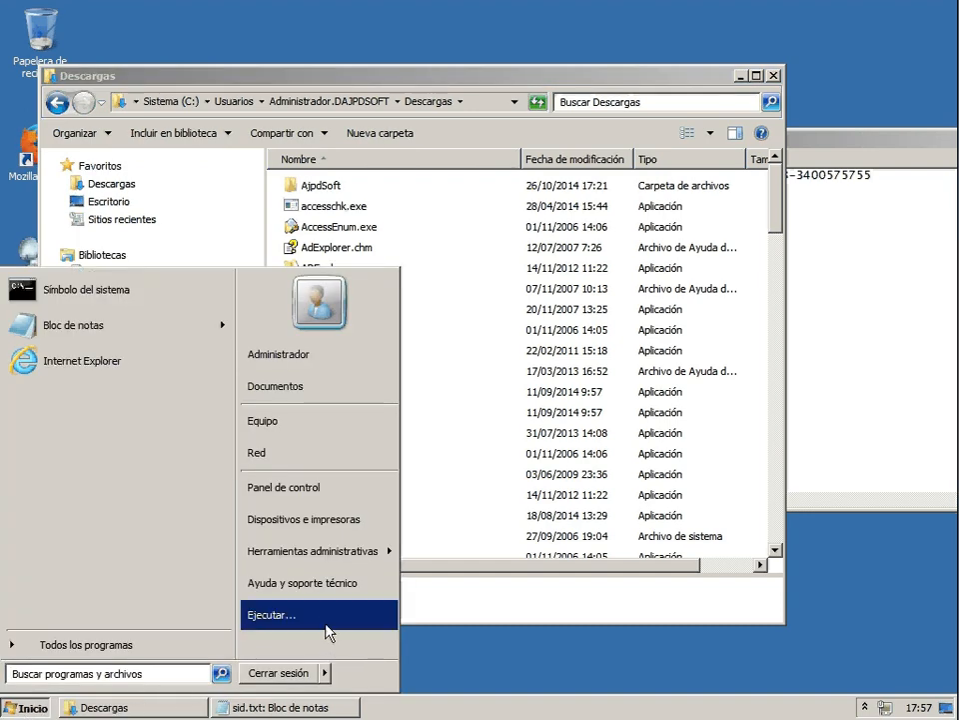
left_click(329, 631)
type("cm")
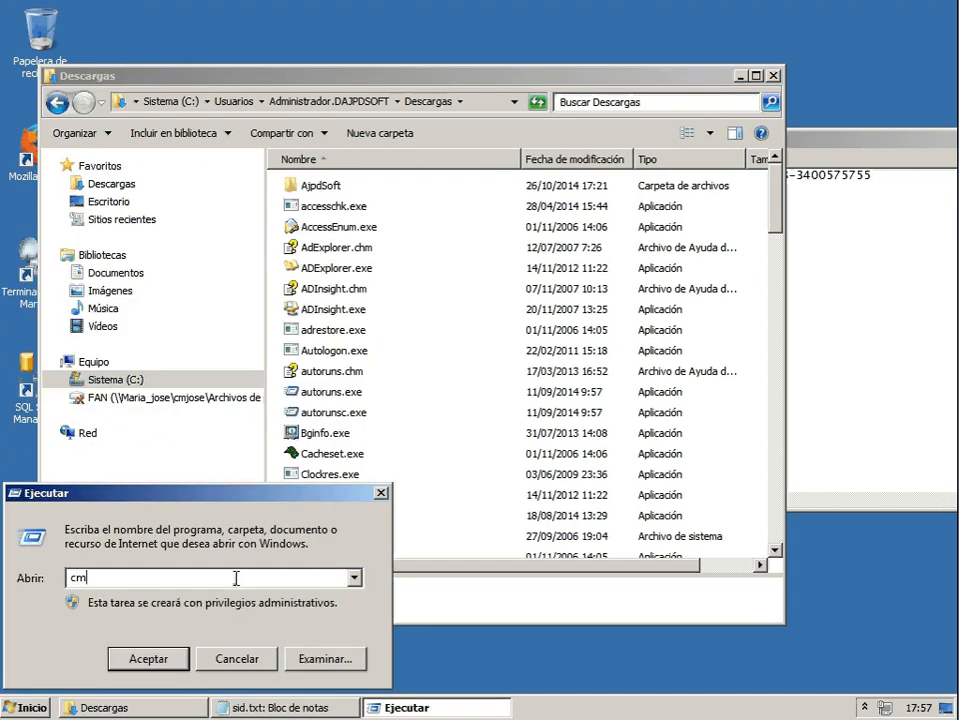
type("d")
key("Return")
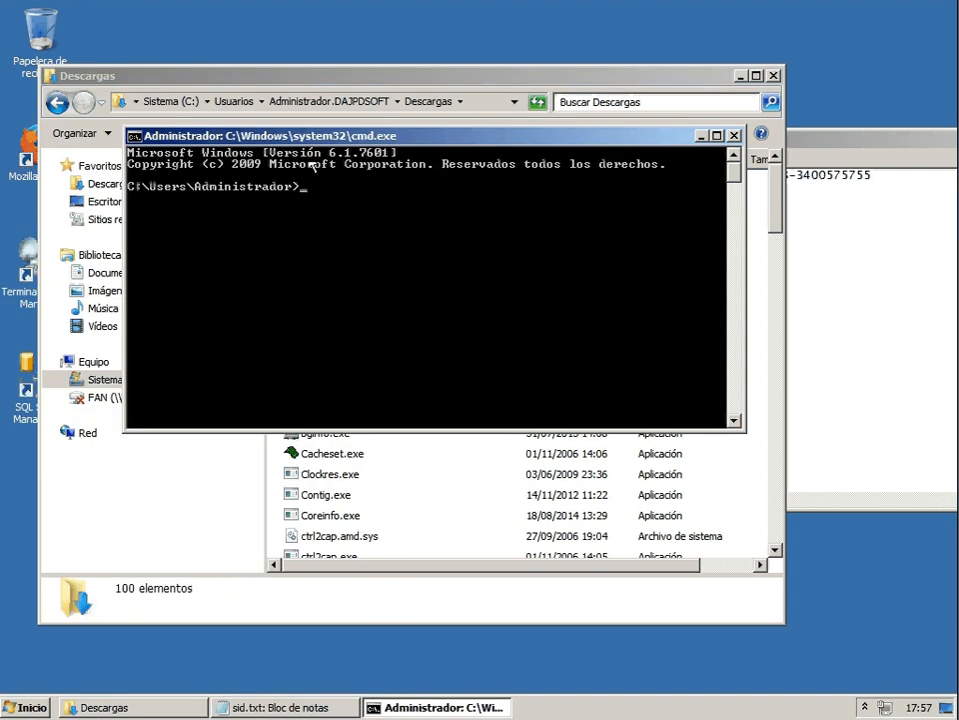
left_click_drag(300, 136, 323, 284)
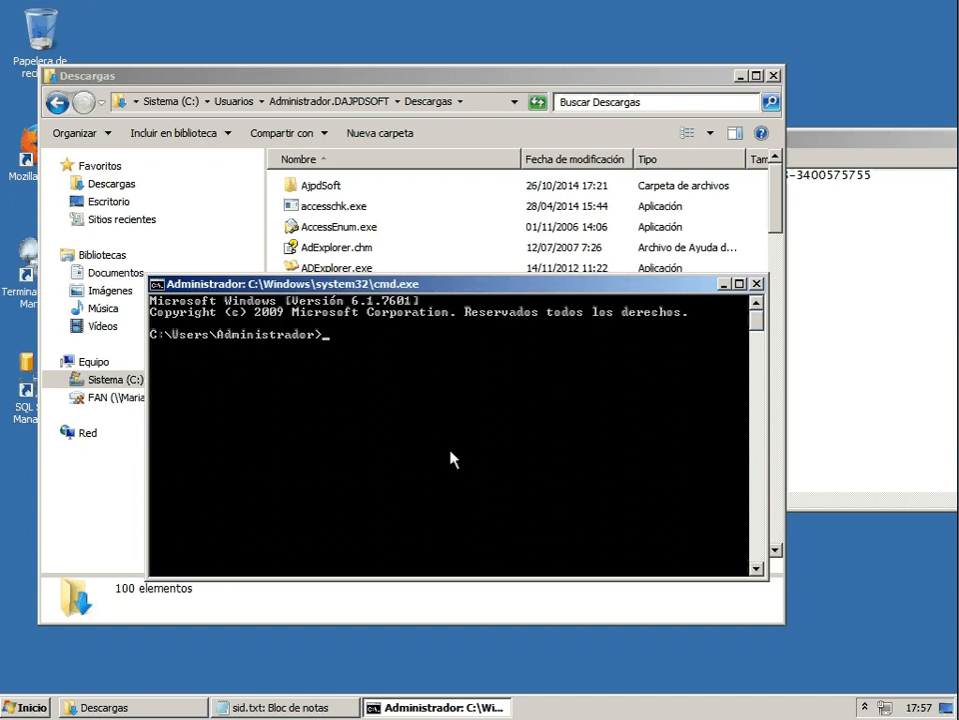
- Change the command prompt's directory to the Downloads folder of the Administrador.DAJPDSOFT profile
type("cd..")
key("Return")
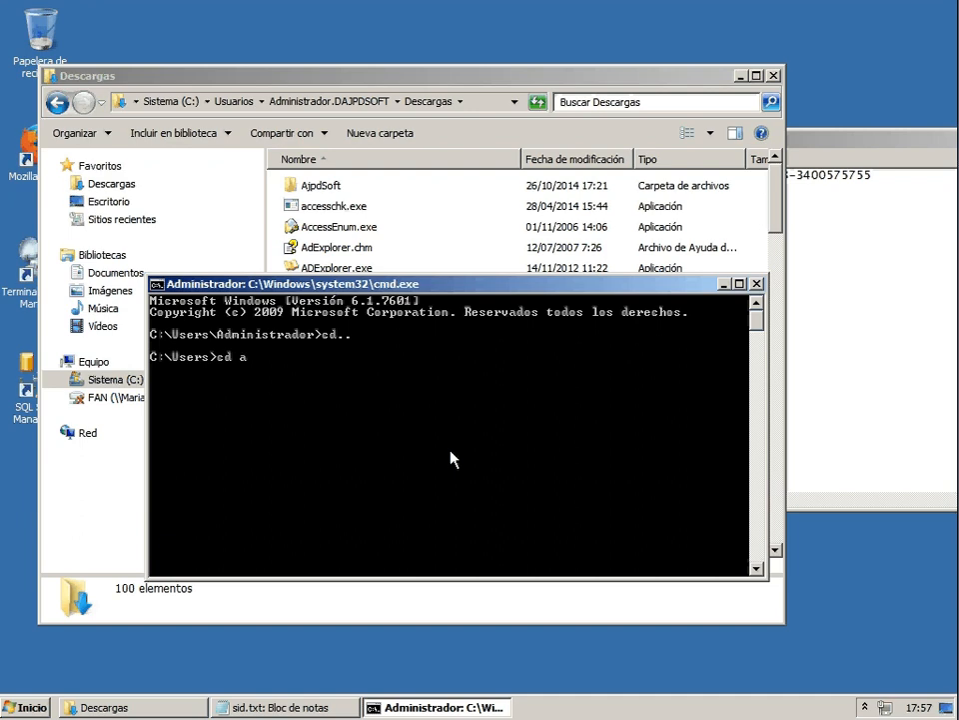
type("cd ad")
key("Tab")
key("Tab")
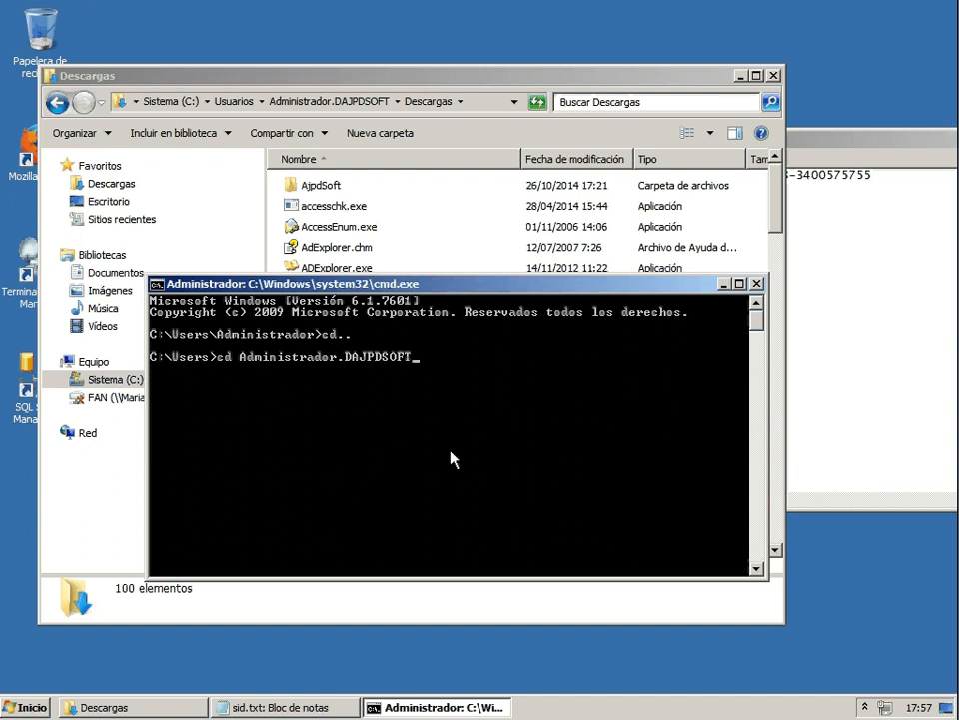
key("Return")
type("cd dow")
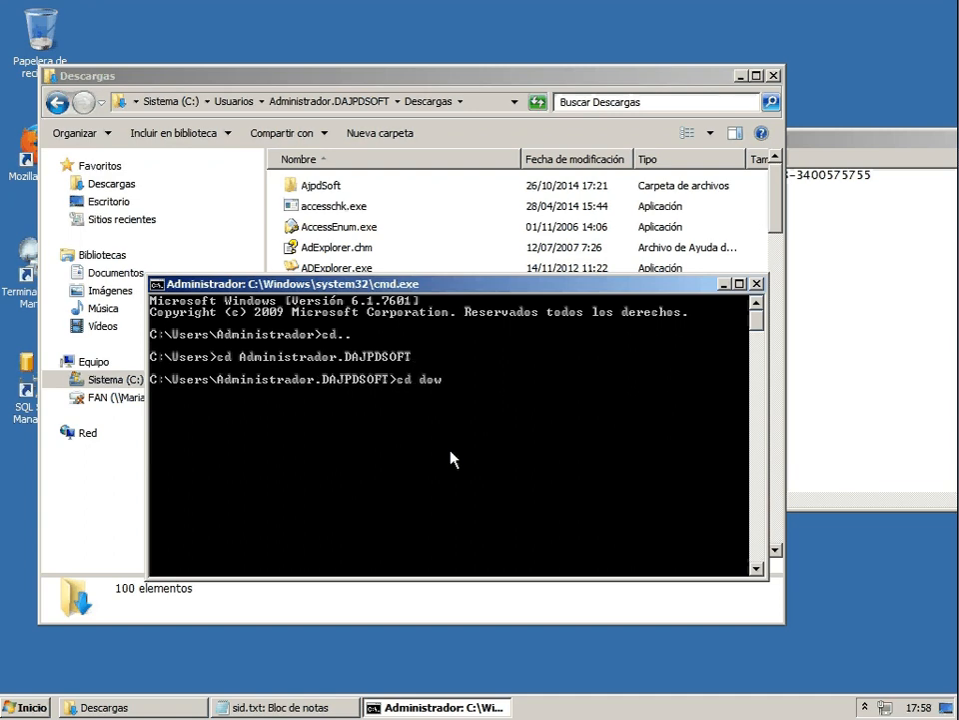
key("Tab")
key("Return")
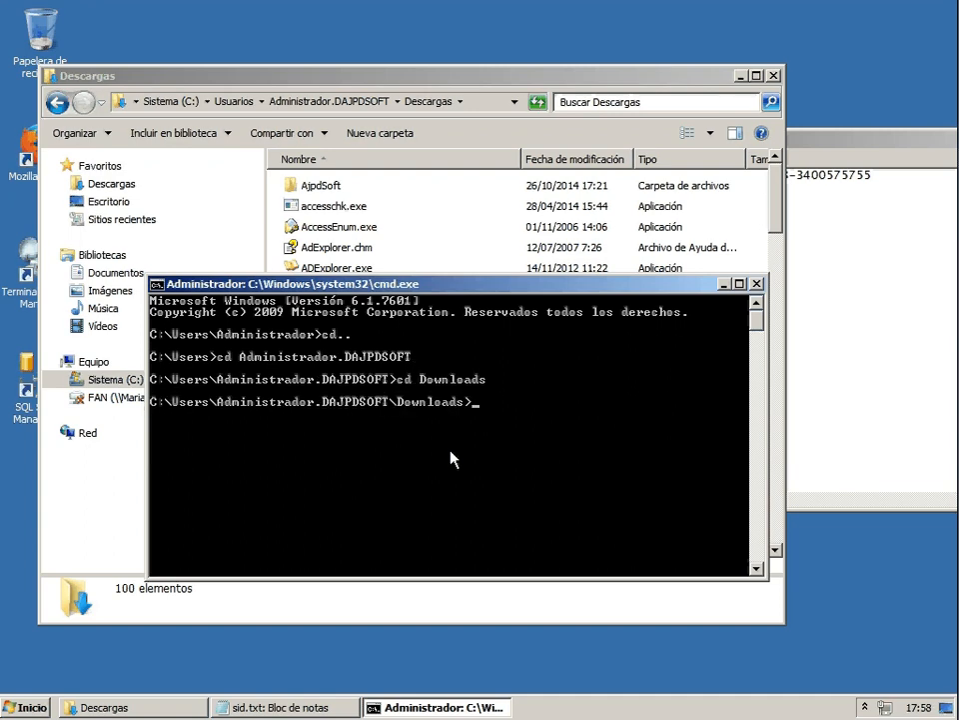
- Run PsGetsid.exe from the Downloads folder and accept its licence agreement to list the server's SID
type("psg")
key("Tab")
key("Return")
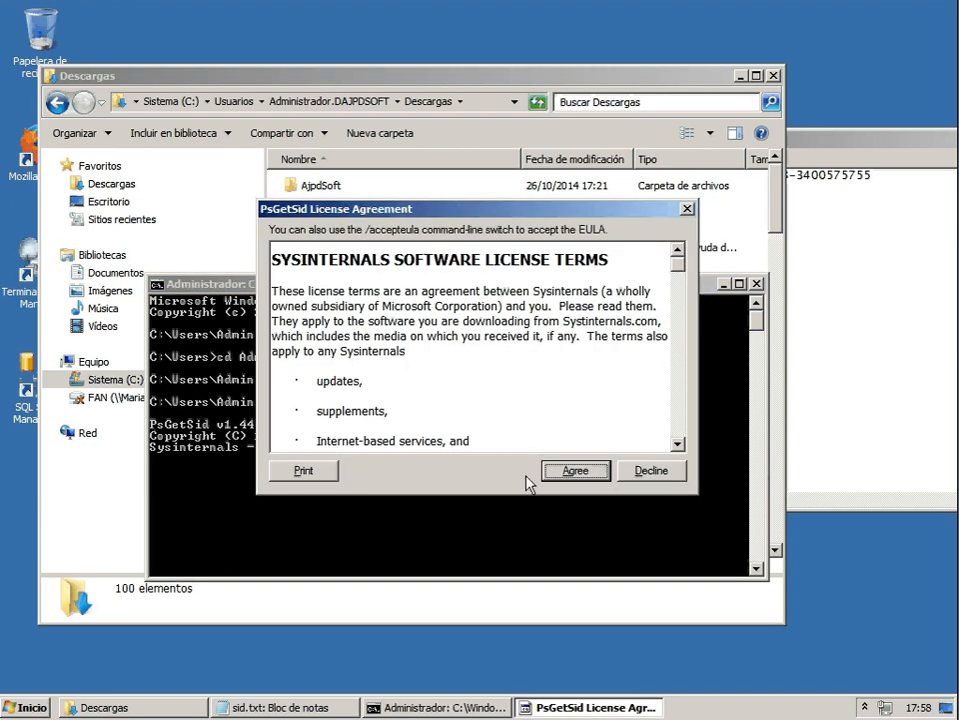
left_click(576, 471)
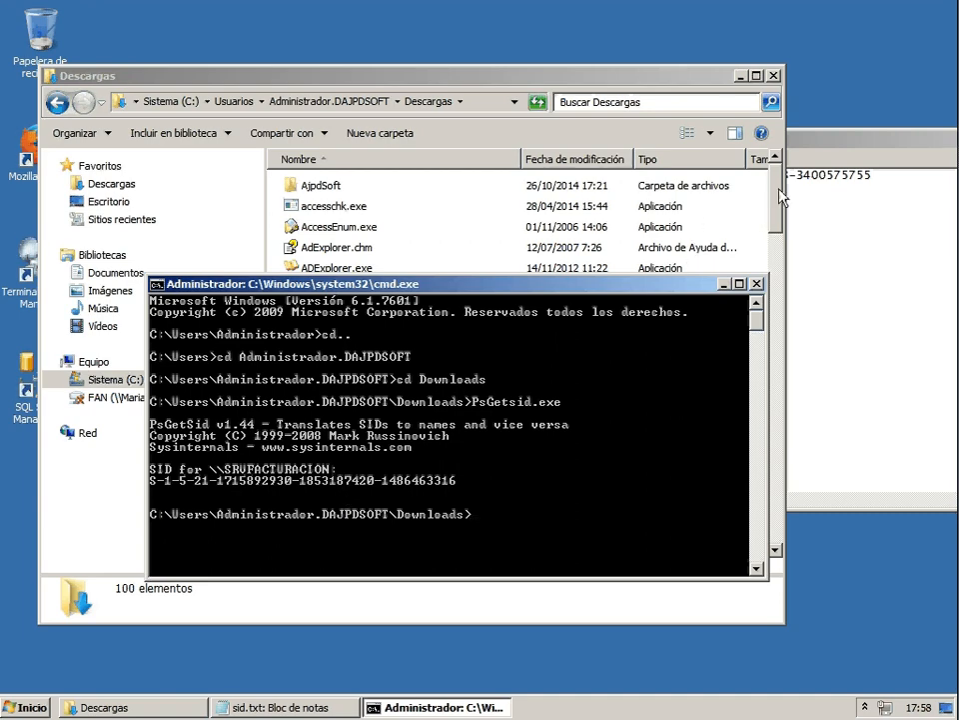
- Compare the saved SID in sid.txt with the PsGetsid output, and close Notepad, the command prompt and the Descargas folder
left_click_drag(837, 151, 416, 518)
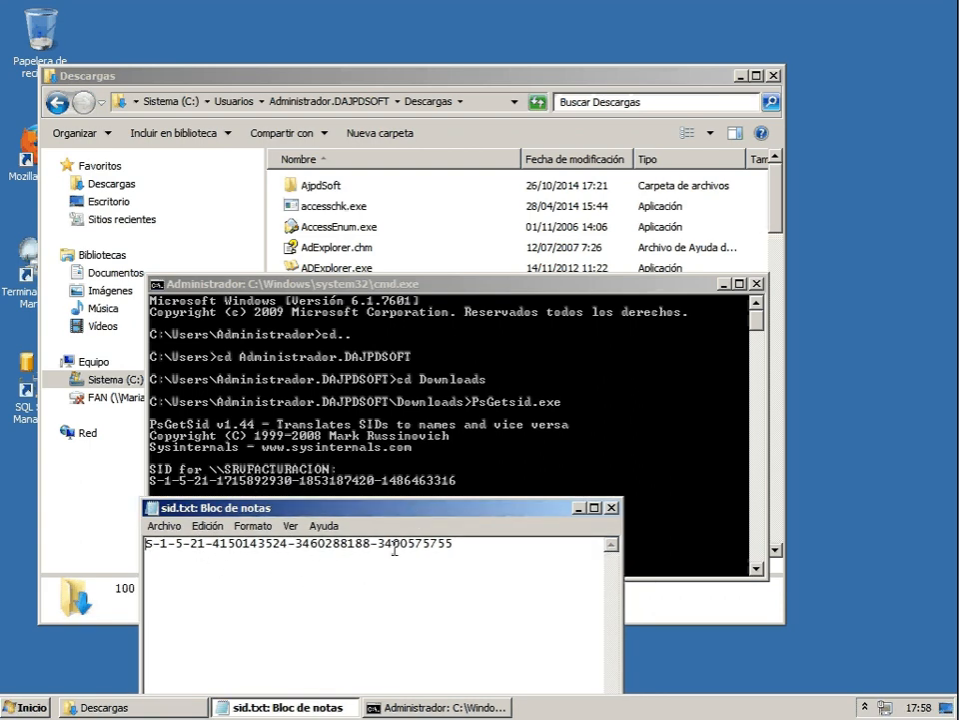
left_click(612, 508)
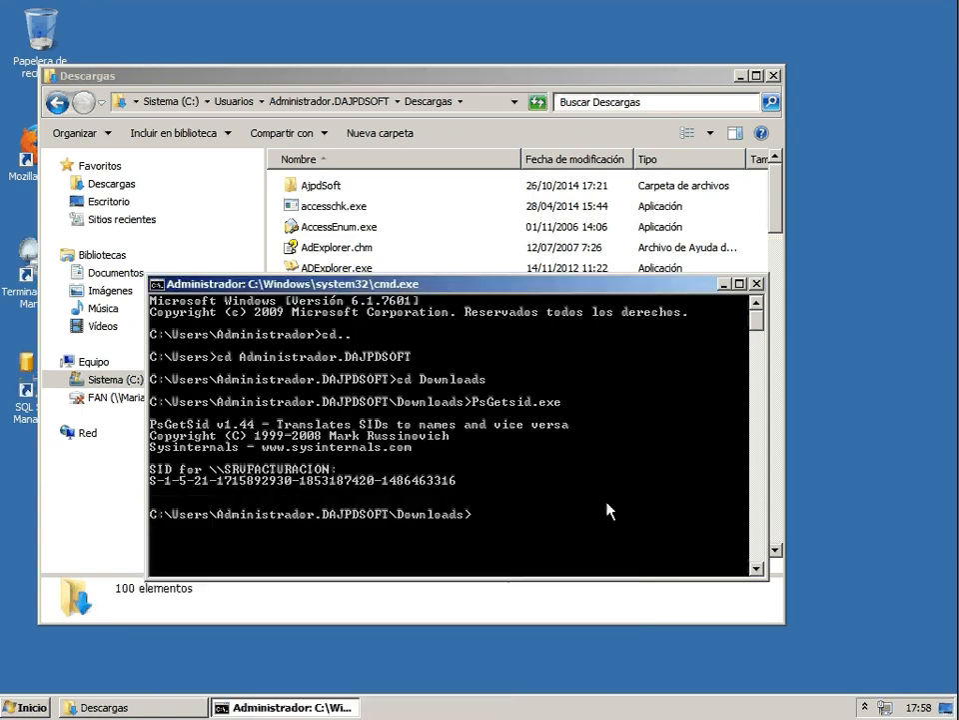
left_click(757, 282)
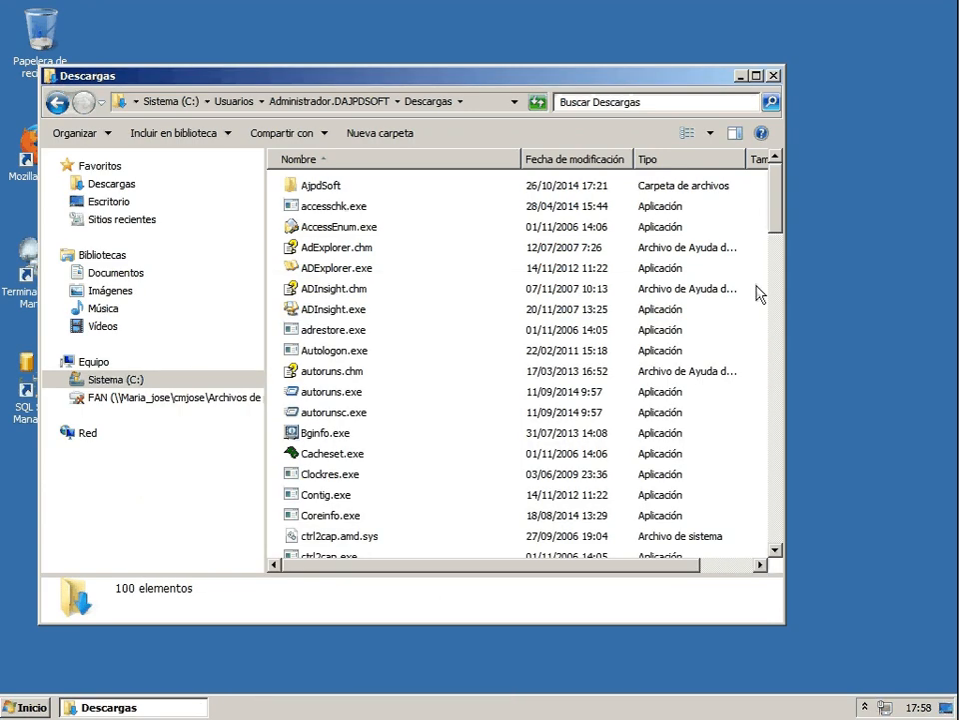
left_click(773, 75)
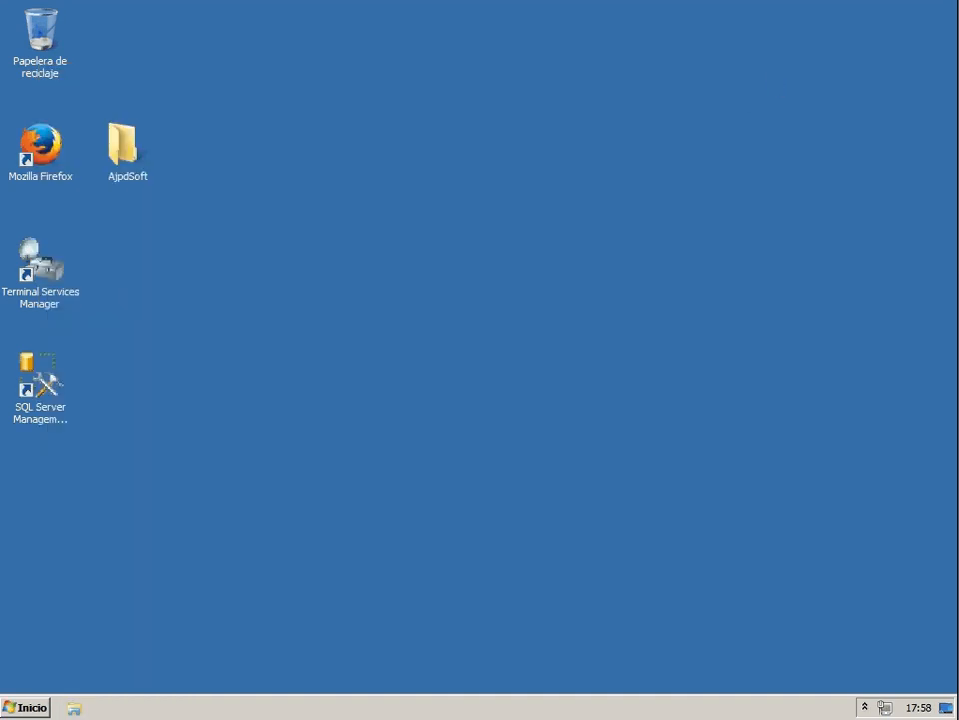
- Open the computer name and domain change settings from the properties of Equipo
left_click(30, 708)
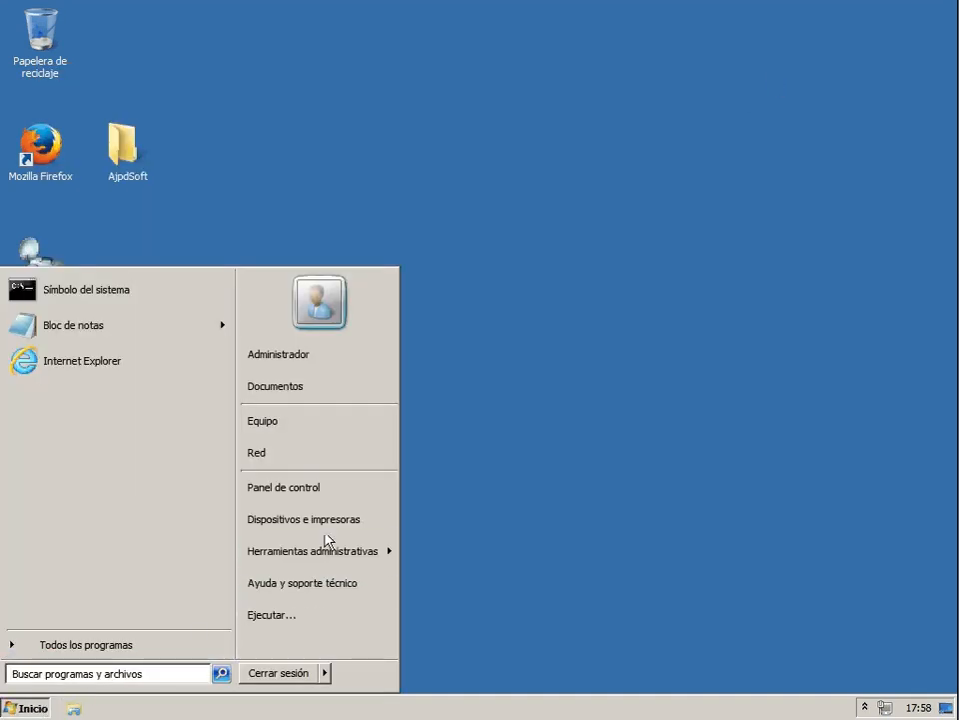
right_click(333, 424)
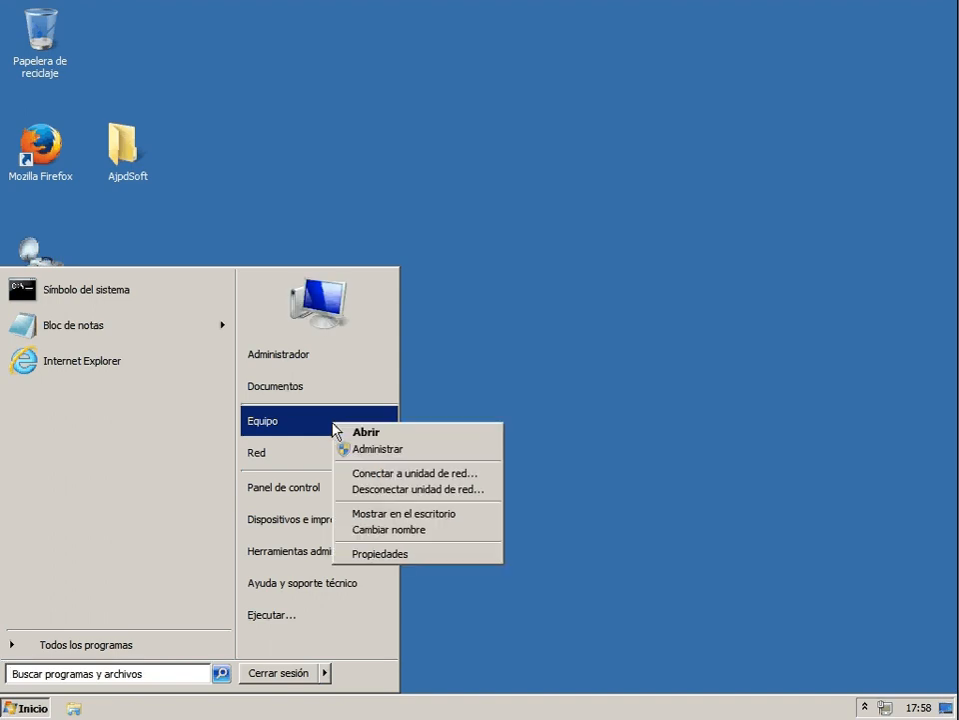
left_click(376, 554)
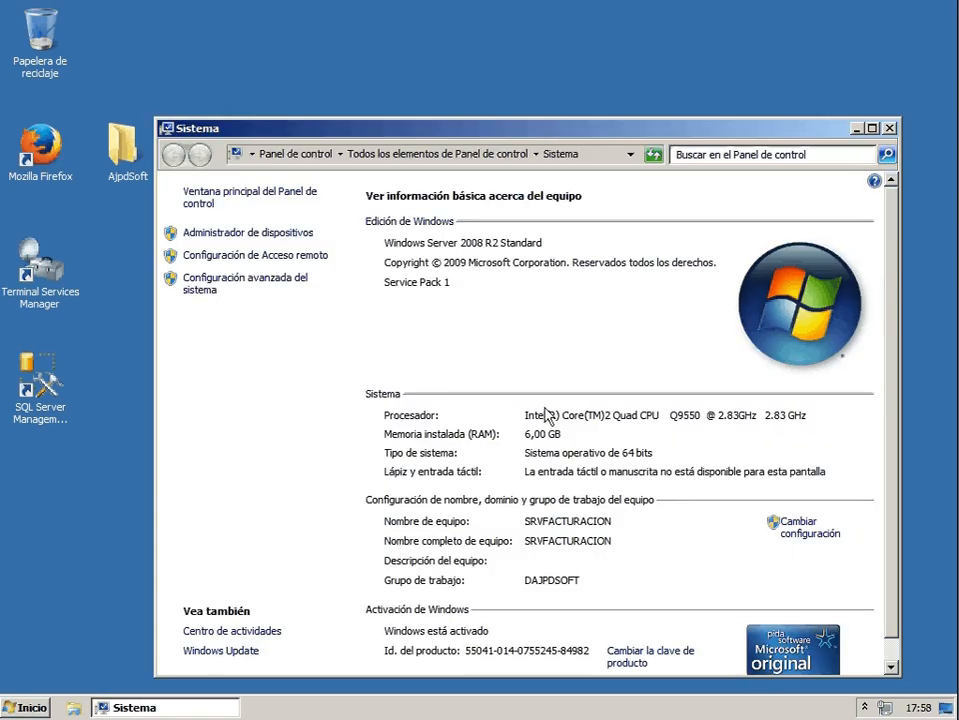
left_click(810, 540)
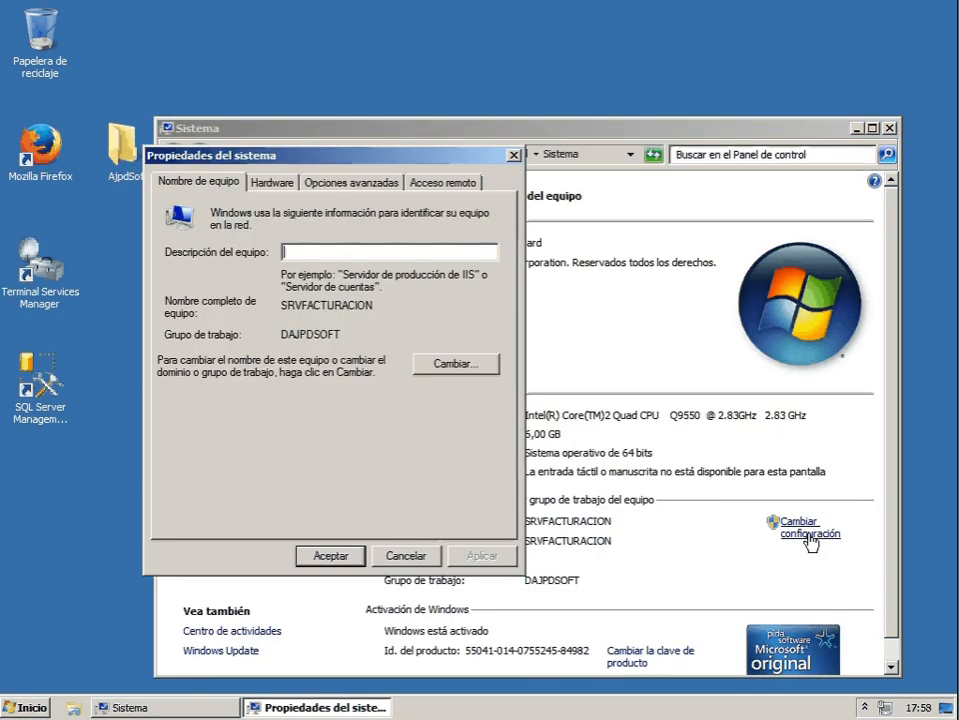
left_click(457, 365)
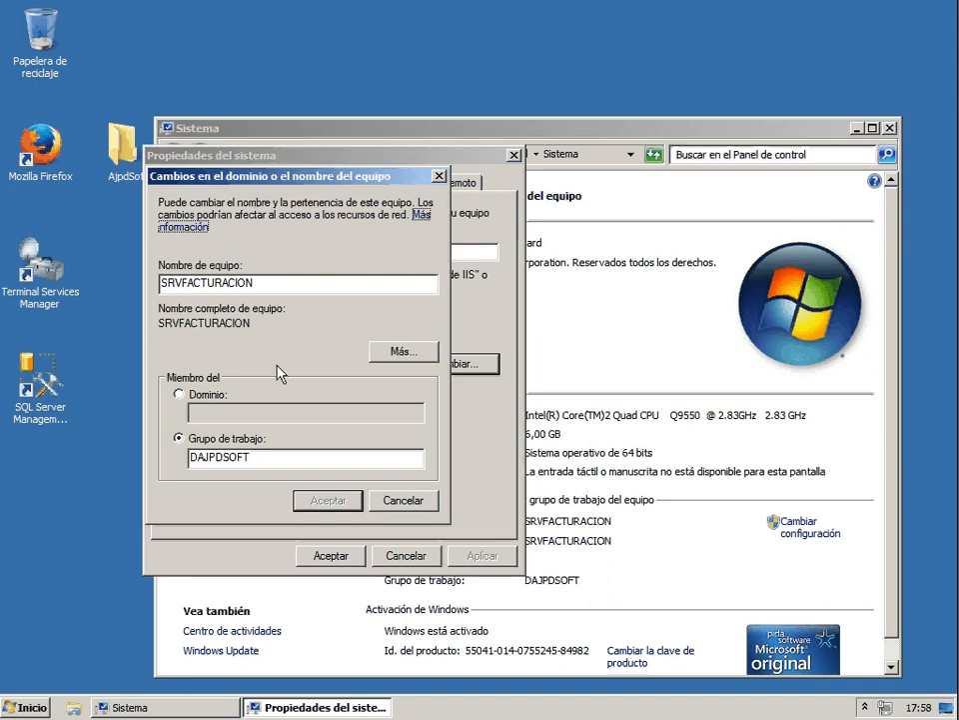
- Join the server to the domain DAJPDSOFT.LOCAL.COM, close the system properties and postpone the restart
left_click(199, 396)
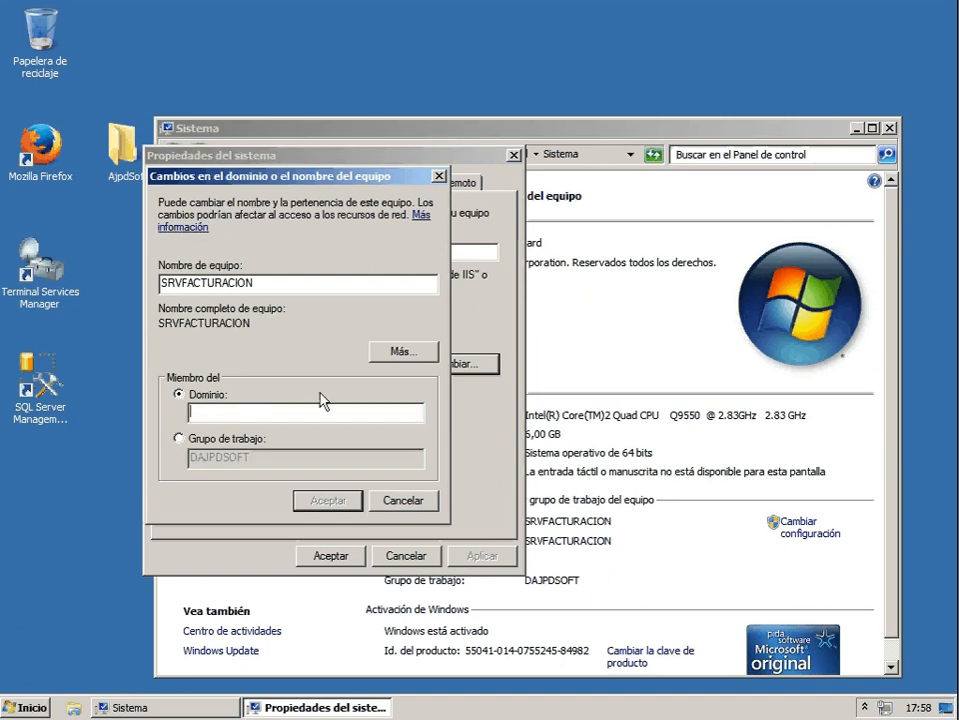
type("DAJPDSOFT.LOCAL.COM")
left_click(332, 499)
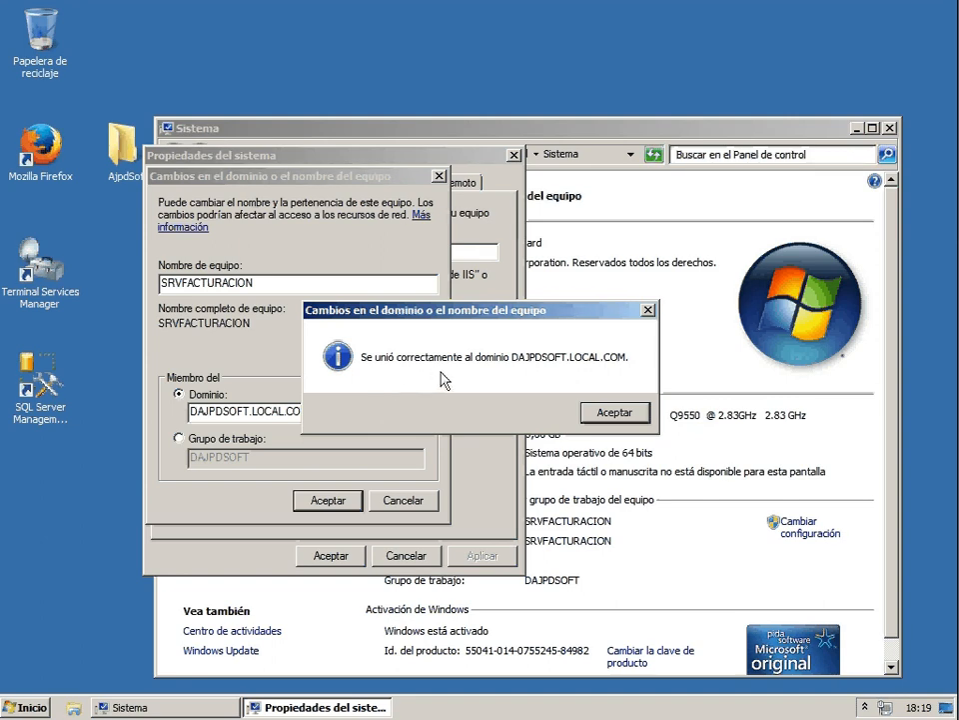
left_click(611, 414)
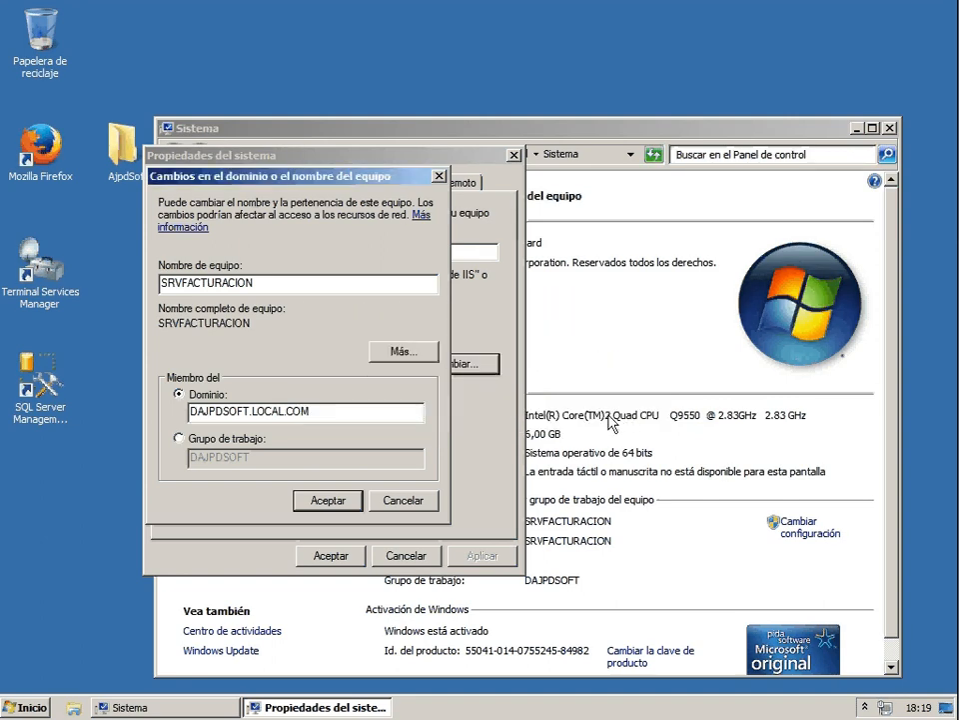
left_click(329, 500)
left_click(617, 376)
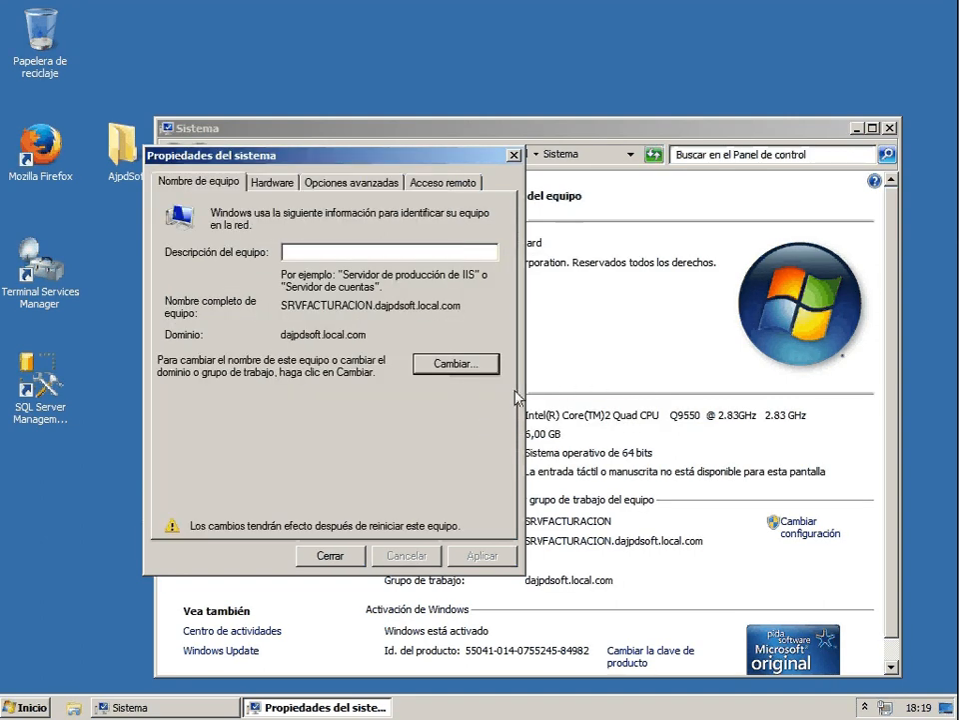
left_click(343, 564)
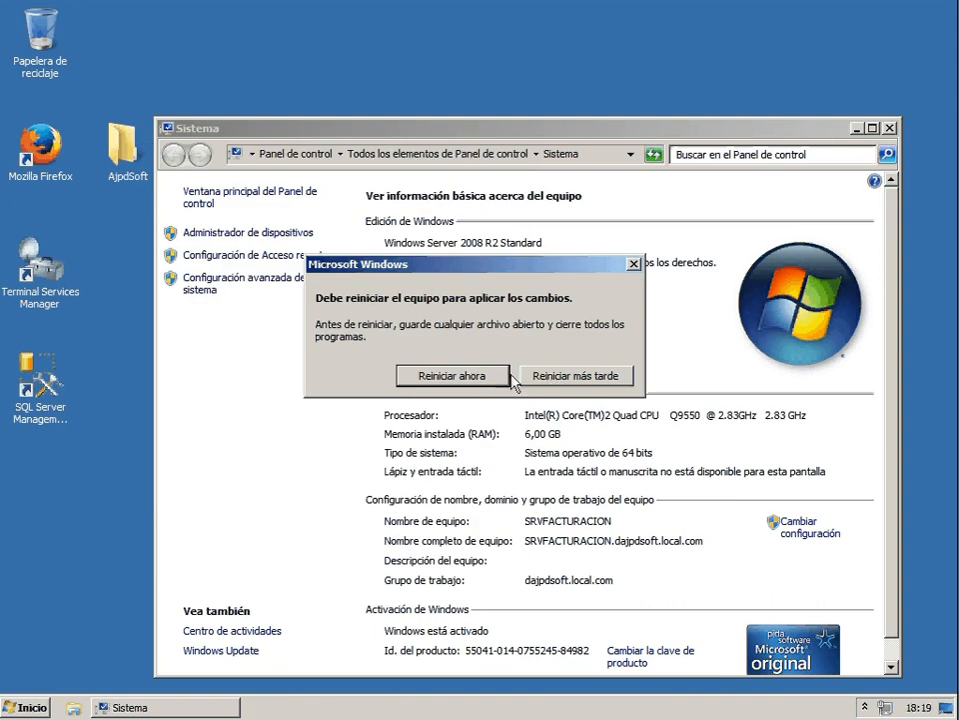
left_click(570, 380)
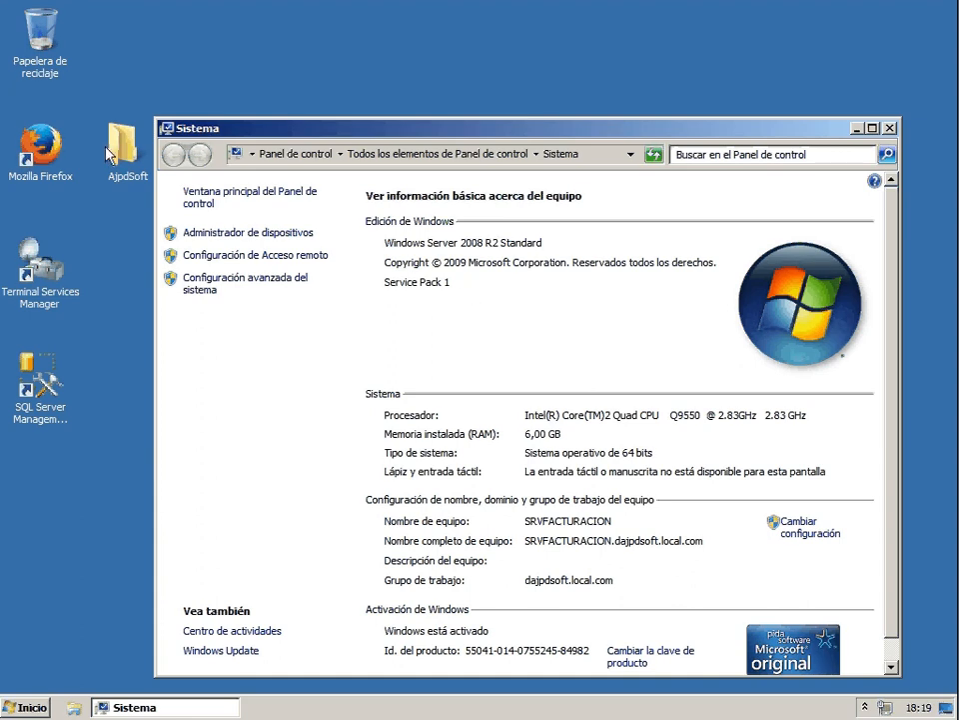
- Open the Start menu's full list of installed programs
left_click(26, 708)
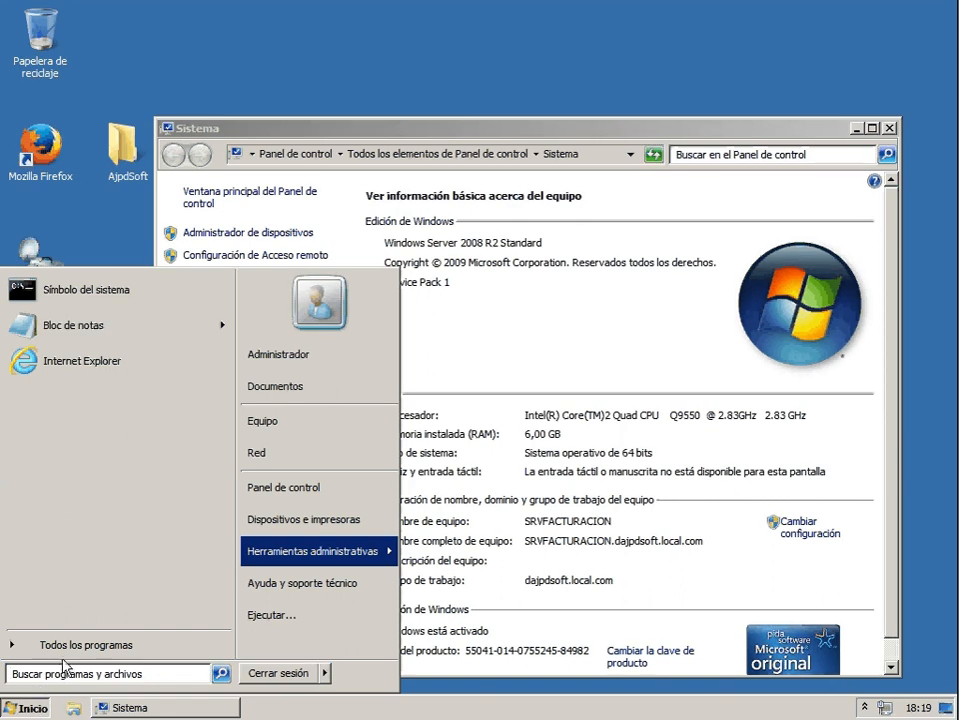
left_click(67, 648)
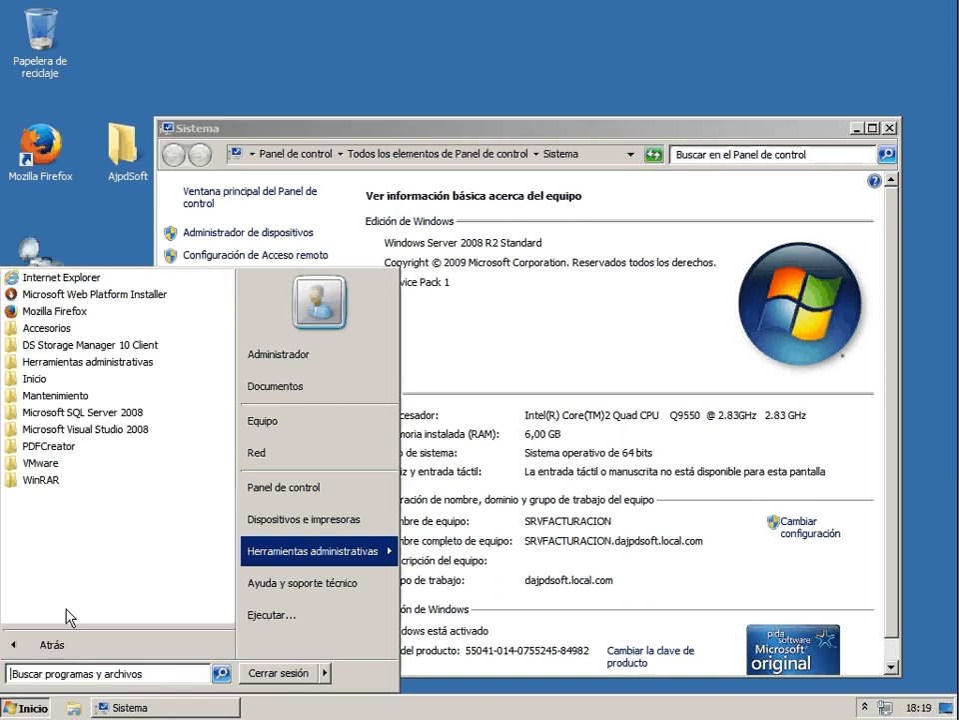